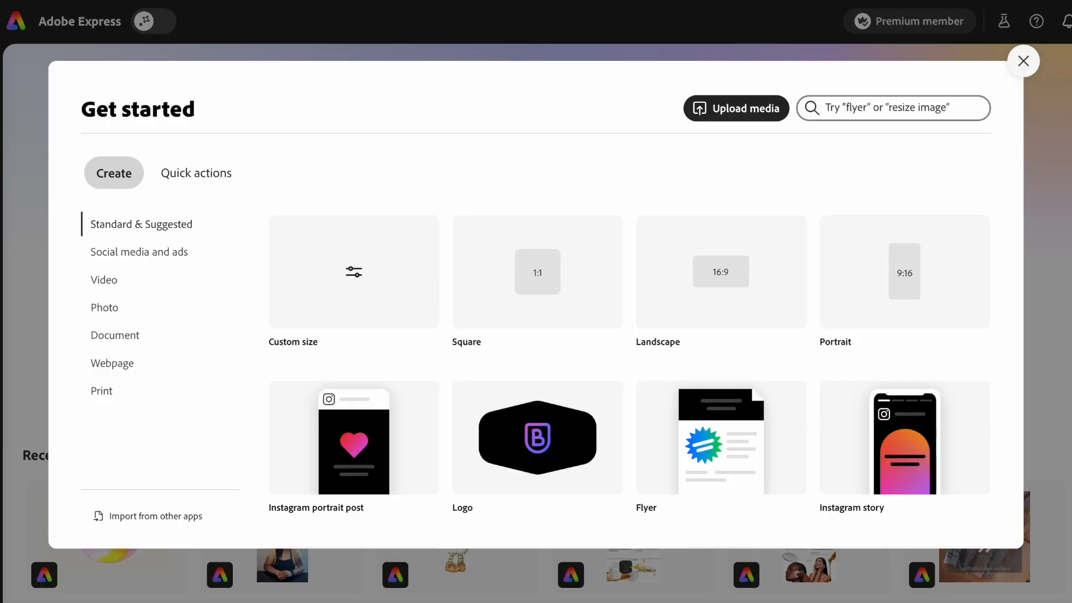
Upload the screen recording, open it for video editing, and close the Learn guide.
{"action": "left_click", "coordinate": [723, 112]}
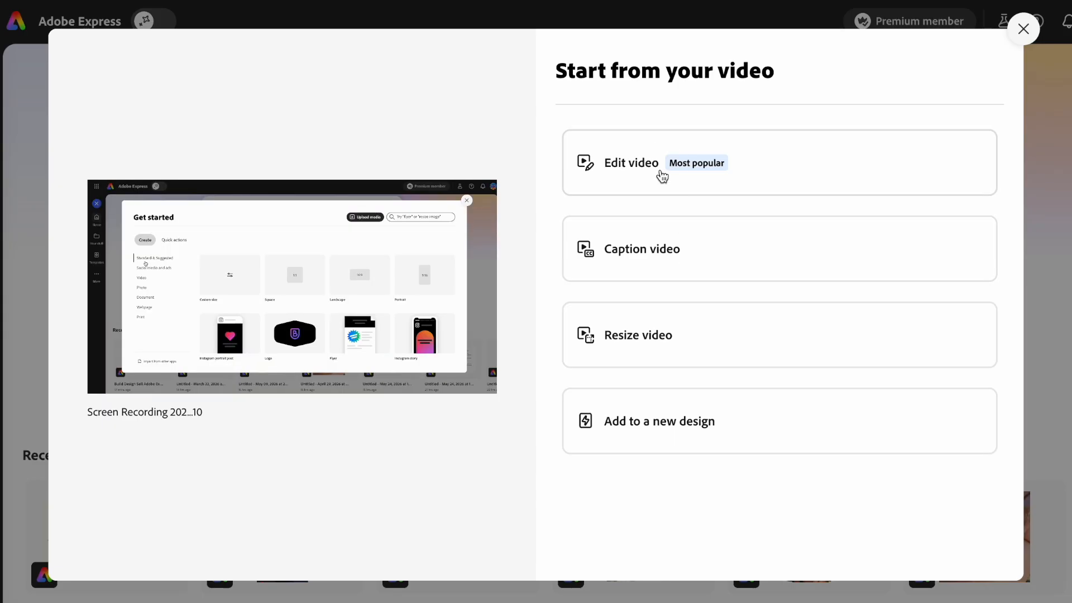
{"action": "left_click", "coordinate": [662, 176]}
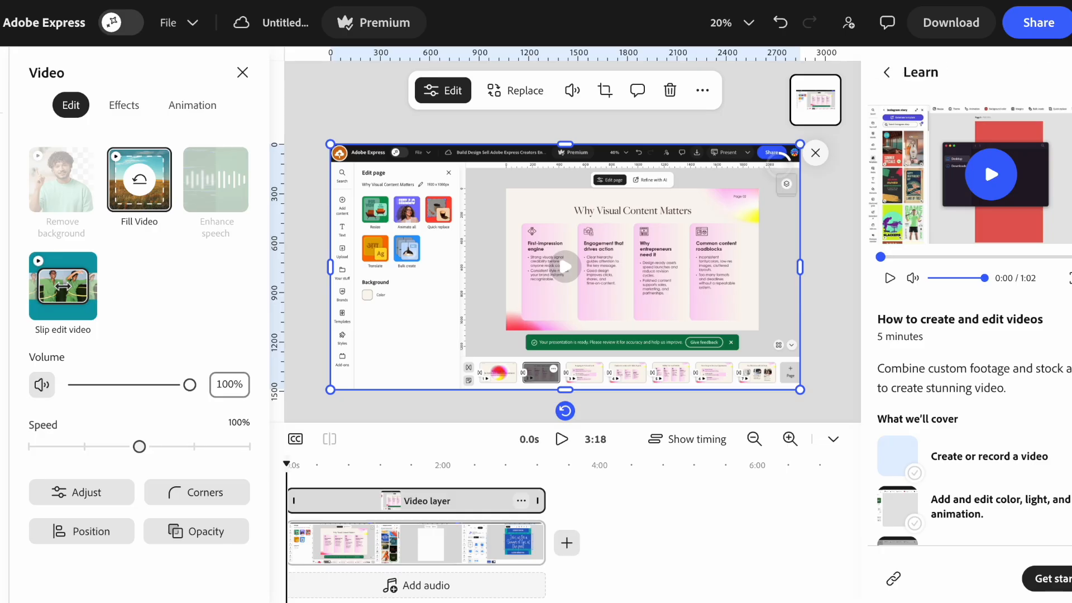
{"action": "left_click", "coordinate": [1070, 72]}
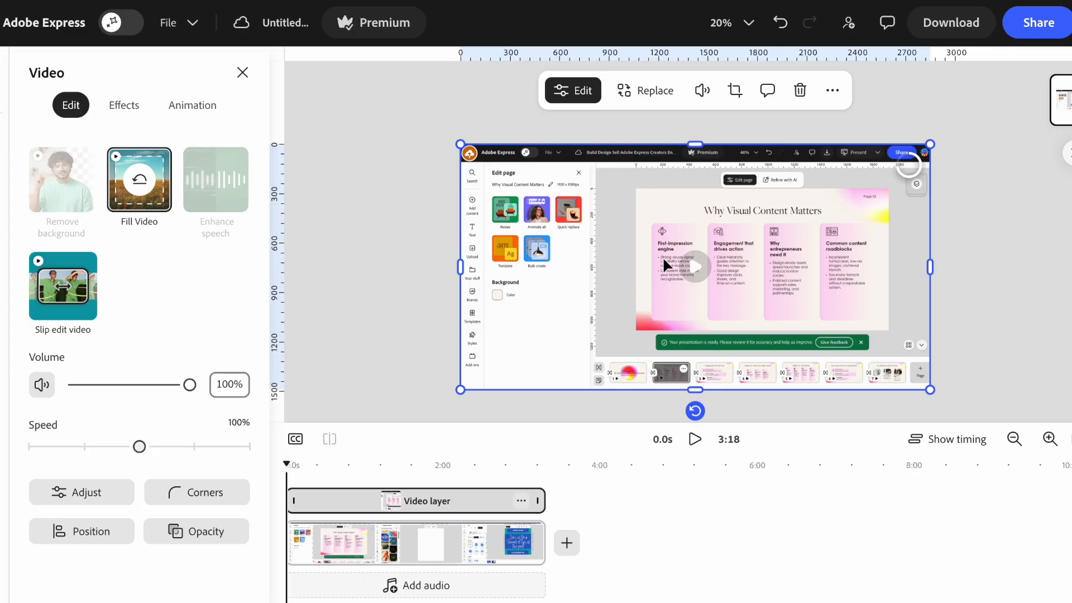
Preview the start of the recording on the canvas and mute the clip's audio.
{"action": "left_click", "coordinate": [698, 266]}
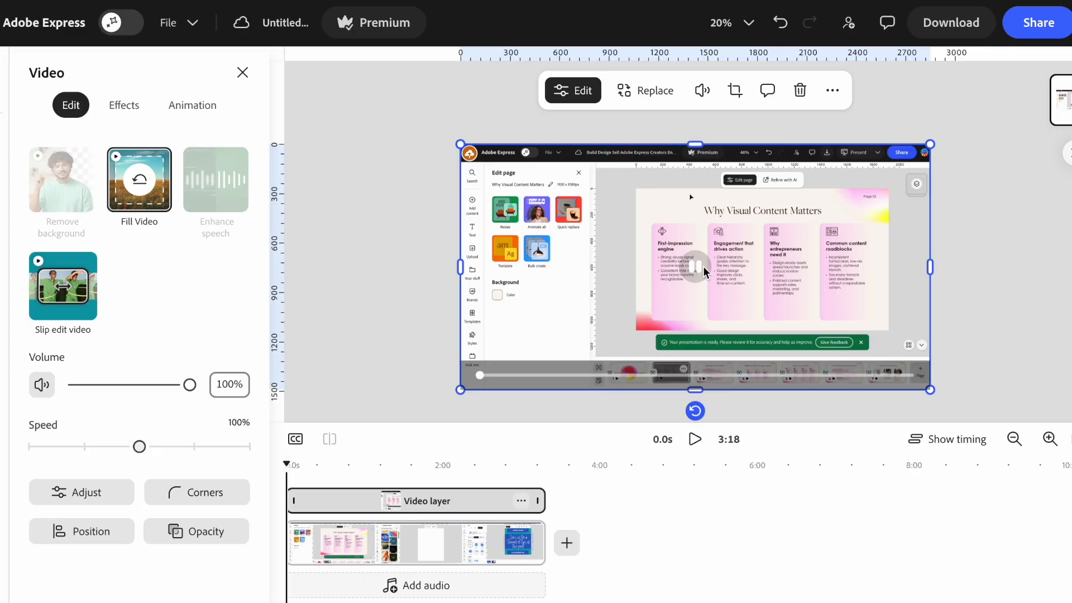
{"action": "left_click", "coordinate": [701, 264]}
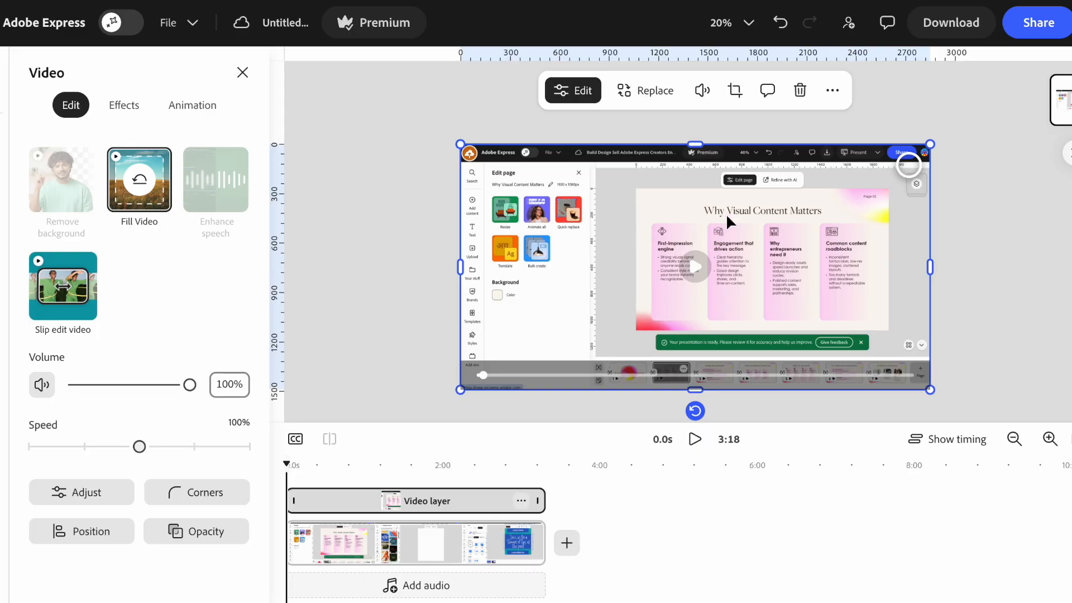
{"action": "left_click", "coordinate": [53, 389]}
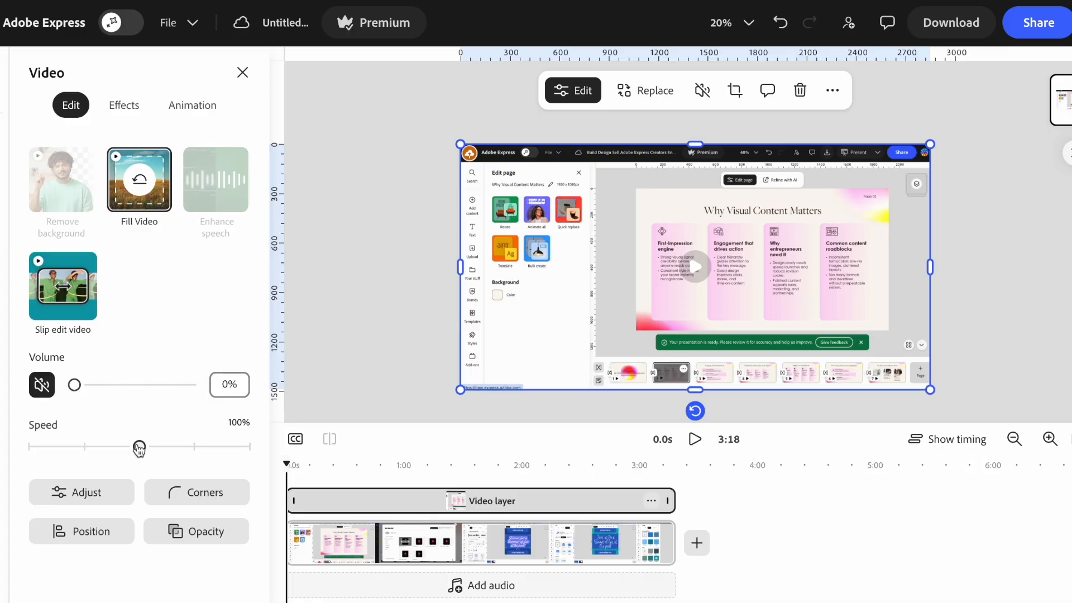
Try the clip's playback speed at 50% and 200%, and return it to 100%.
{"action": "left_click_drag", "start_coordinate": [139, 447], "coordinate": [96, 459]}
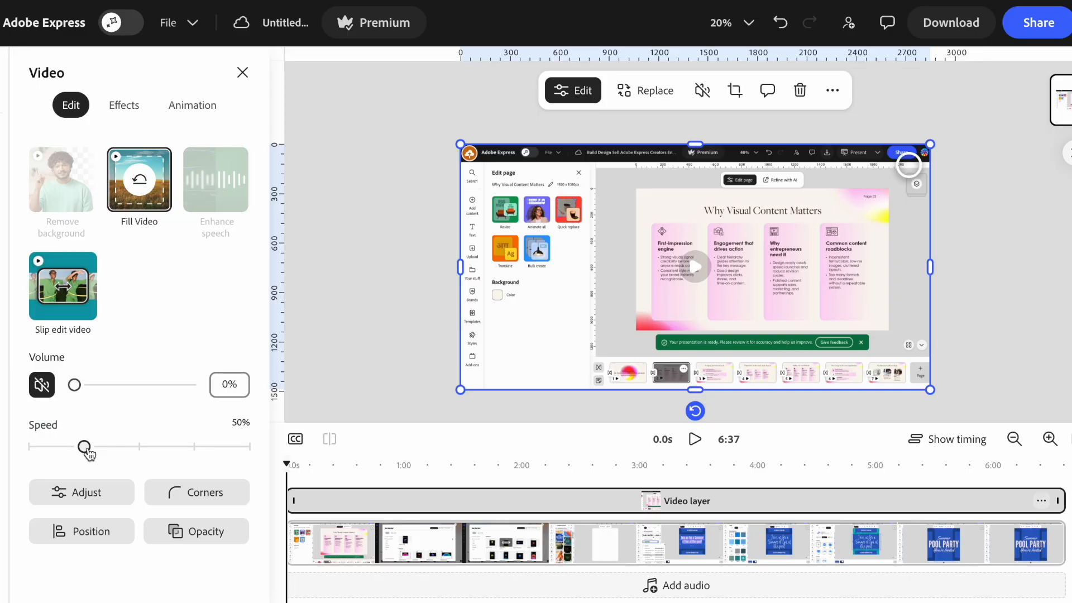
{"action": "left_click_drag", "start_coordinate": [84, 447], "coordinate": [249, 447]}
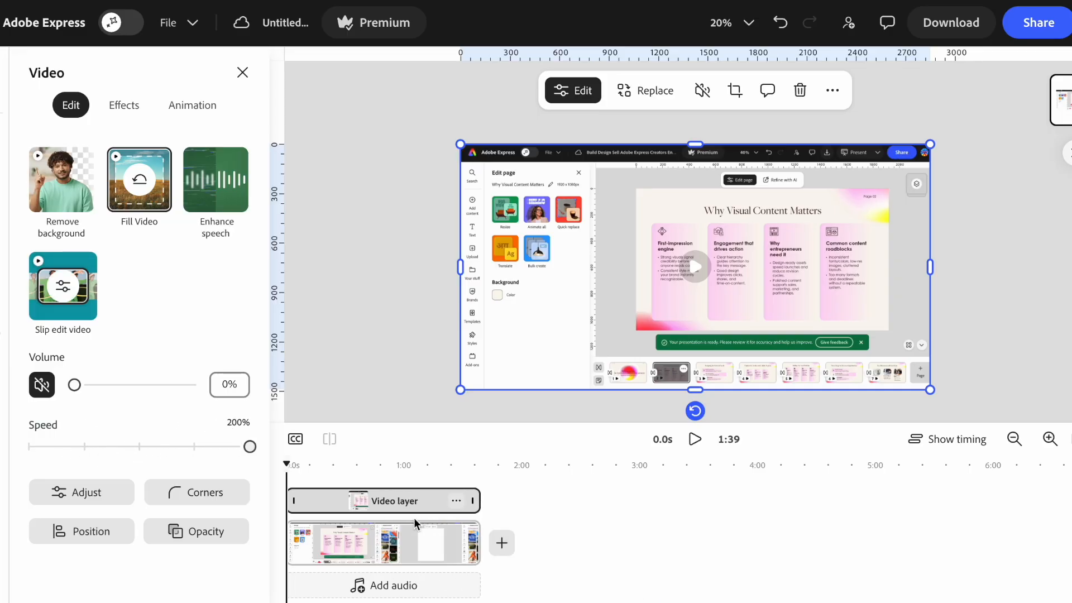
{"action": "left_click_drag", "start_coordinate": [249, 446], "coordinate": [157, 453]}
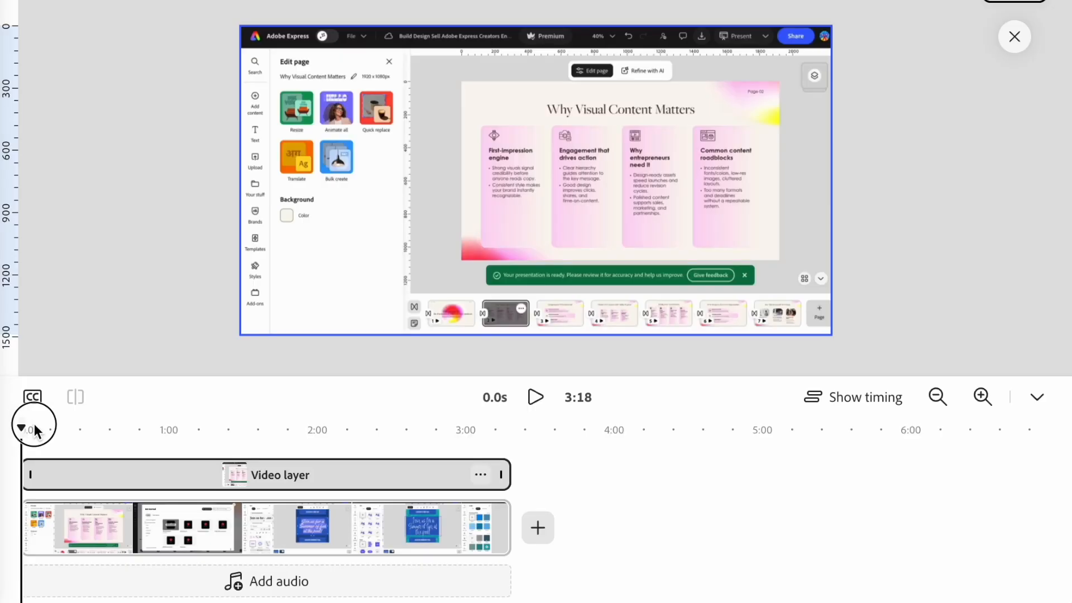
Find where the Adobe Express home page appears in the recording and split the video layer at 6.5 s.
{"action": "left_click_drag", "start_coordinate": [22, 426], "coordinate": [140, 447]}
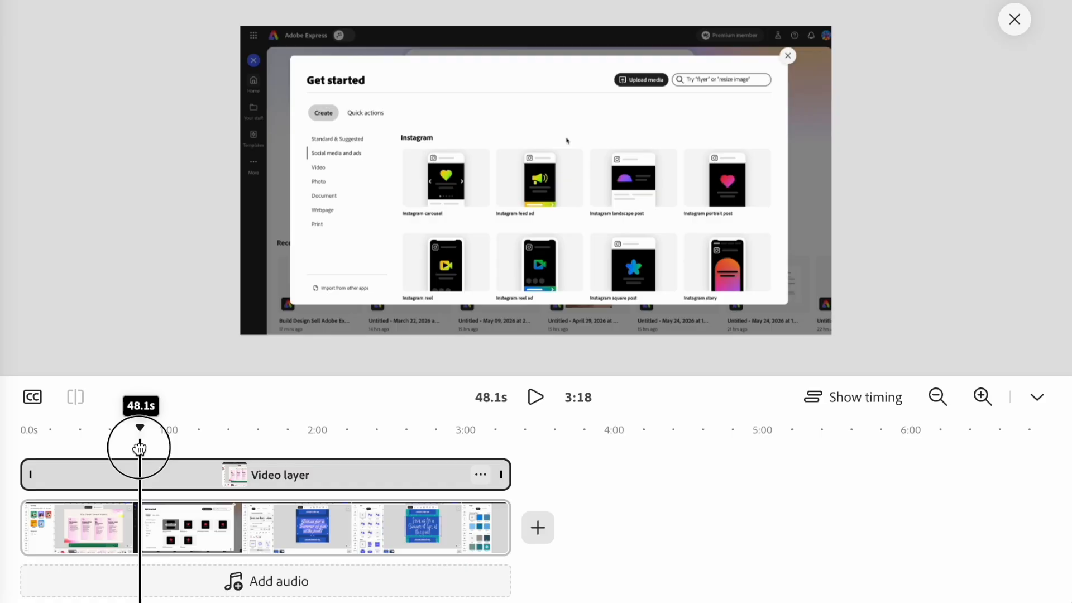
{"action": "left_click_drag", "start_coordinate": [139, 447], "coordinate": [29, 465]}
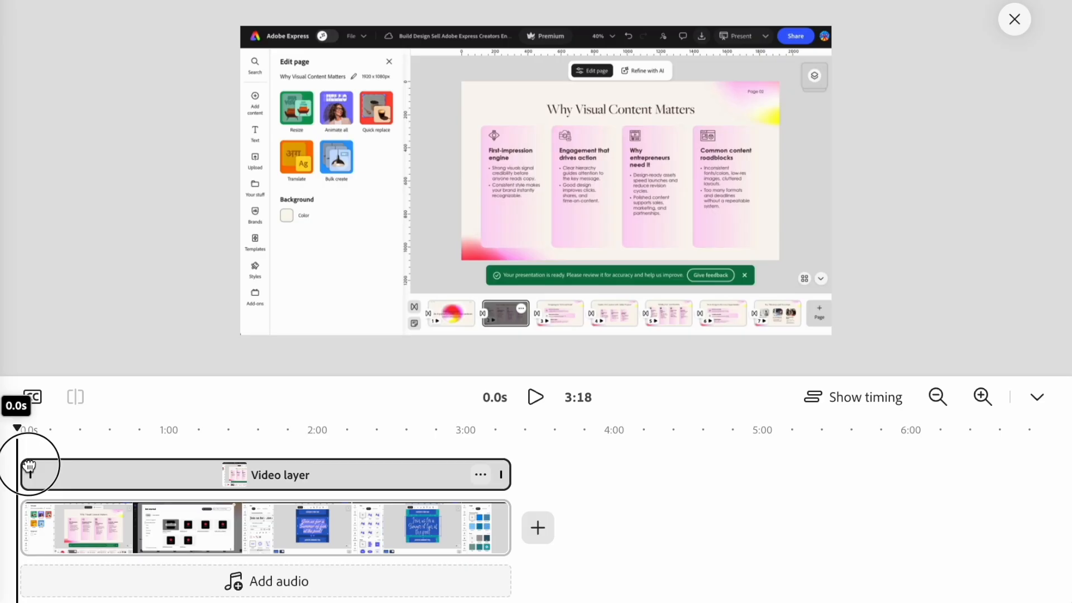
{"action": "left_click_drag", "start_coordinate": [29, 465], "coordinate": [37, 491]}
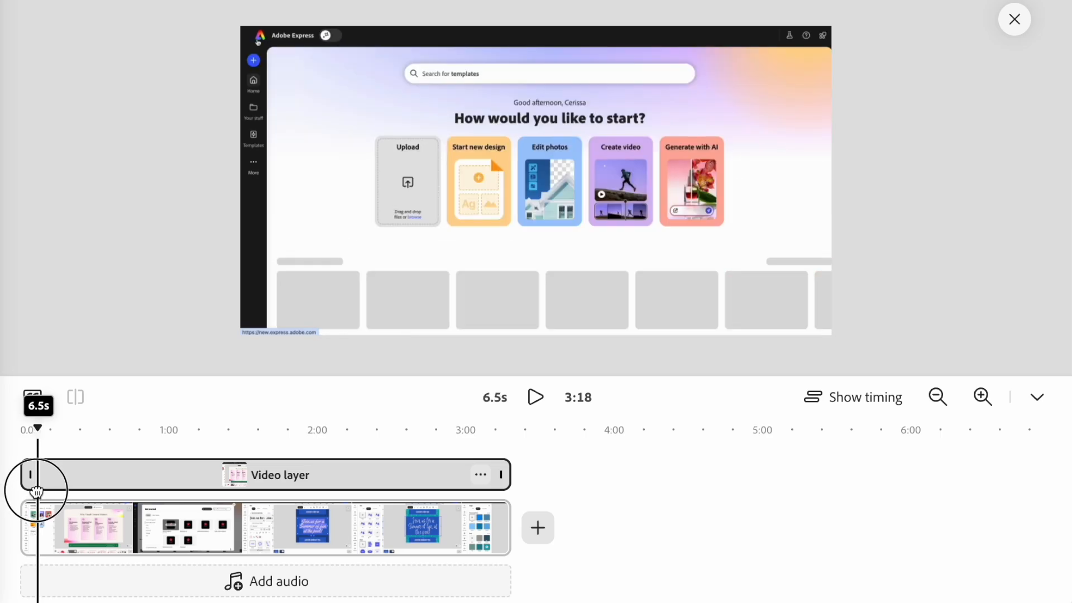
{"action": "left_click_drag", "start_coordinate": [36, 491], "coordinate": [34, 491]}
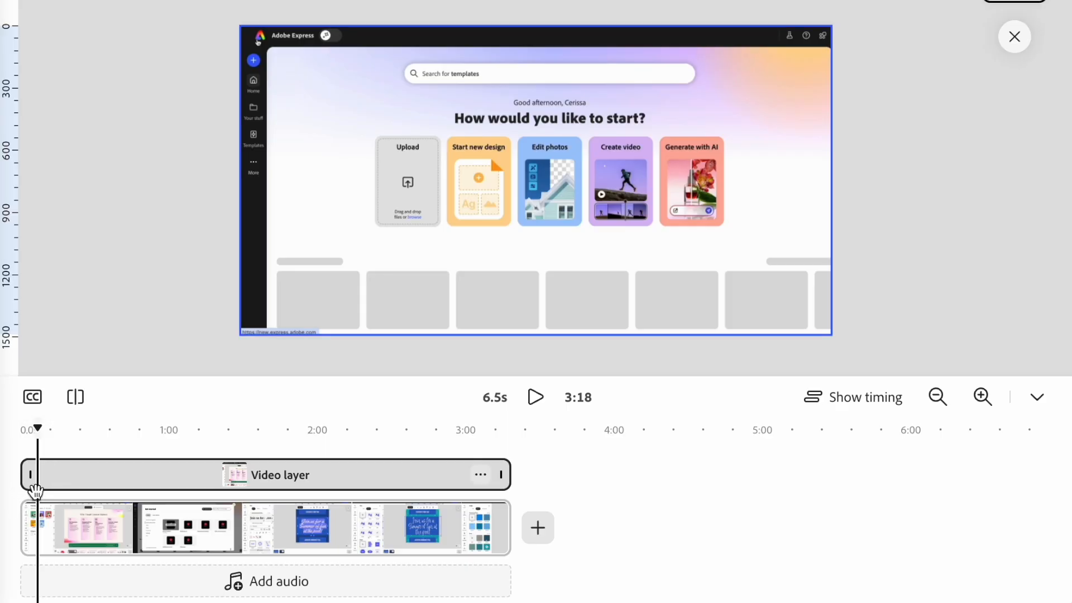
{"action": "left_click", "coordinate": [74, 399]}
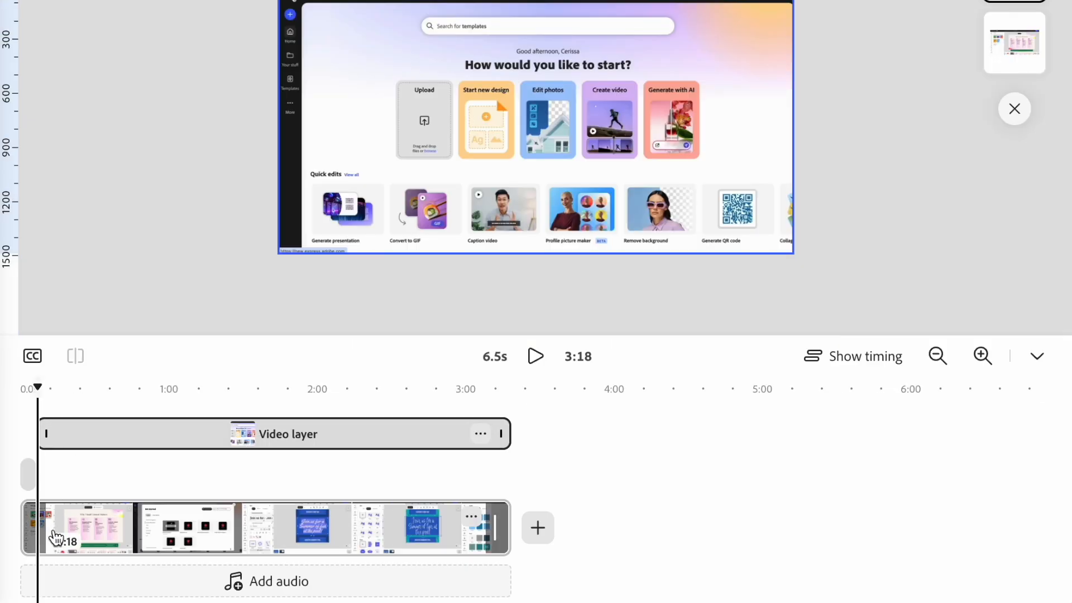
Split the scene at about 6.2 s and delete the short opening scene.
{"action": "left_click", "coordinate": [39, 516]}
{"action": "left_click", "coordinate": [69, 526]}
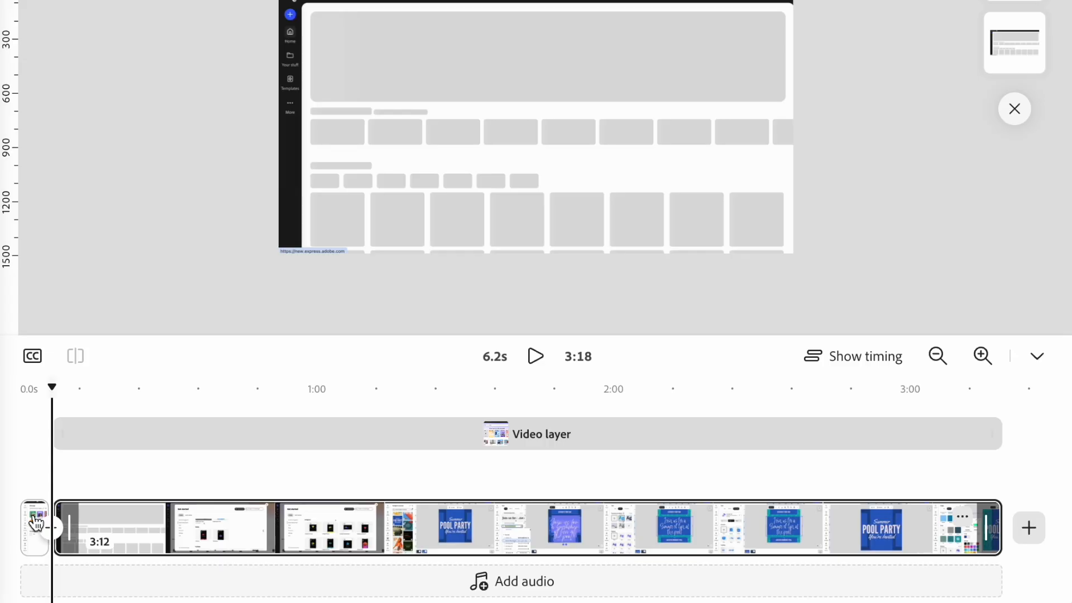
{"action": "left_click", "coordinate": [34, 514]}
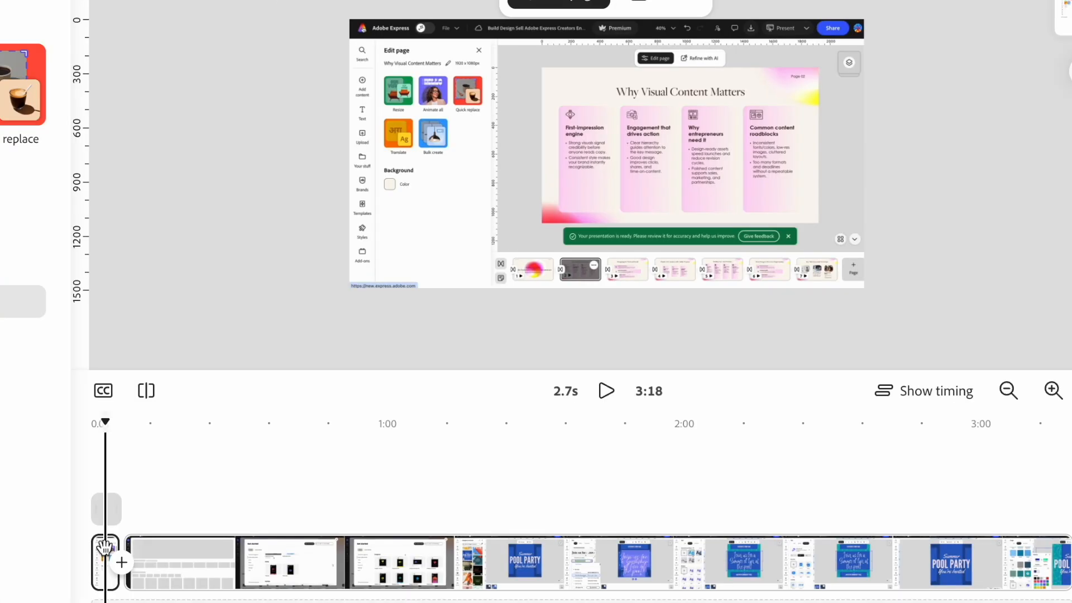
{"action": "right_click", "coordinate": [34, 516]}
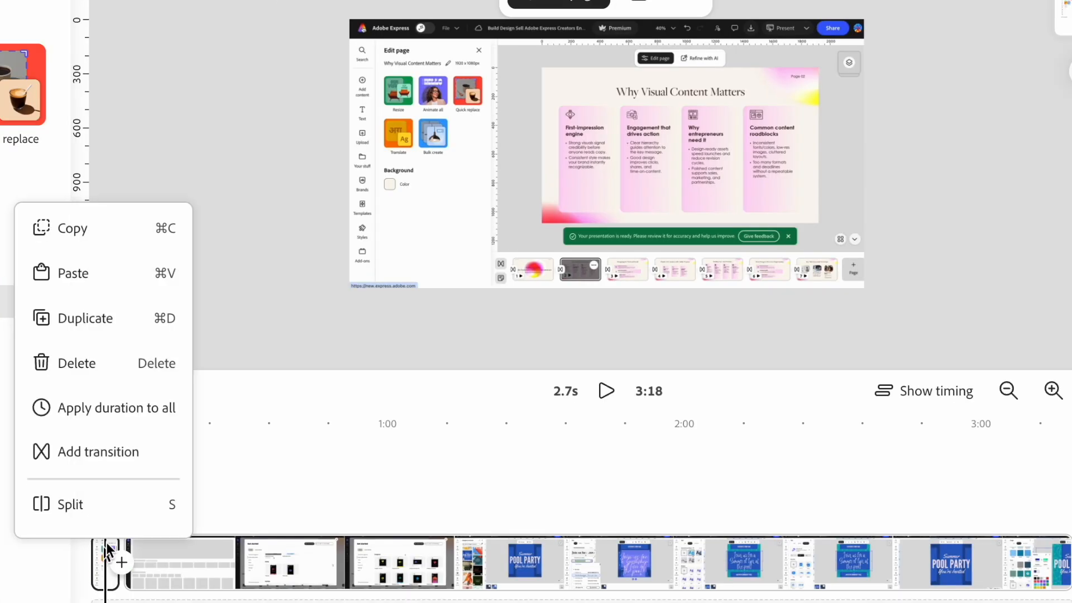
{"action": "left_click", "coordinate": [84, 363]}
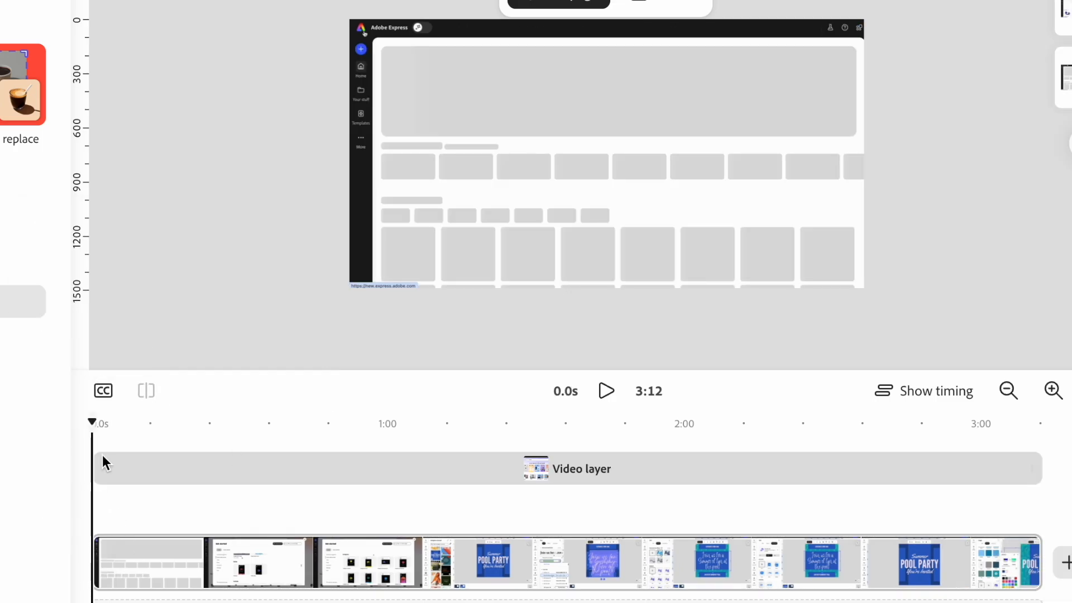
Adjust the start trim of the remaining scene to a 3:04 duration, checking the opening by playback.
{"action": "left_click", "coordinate": [602, 389]}
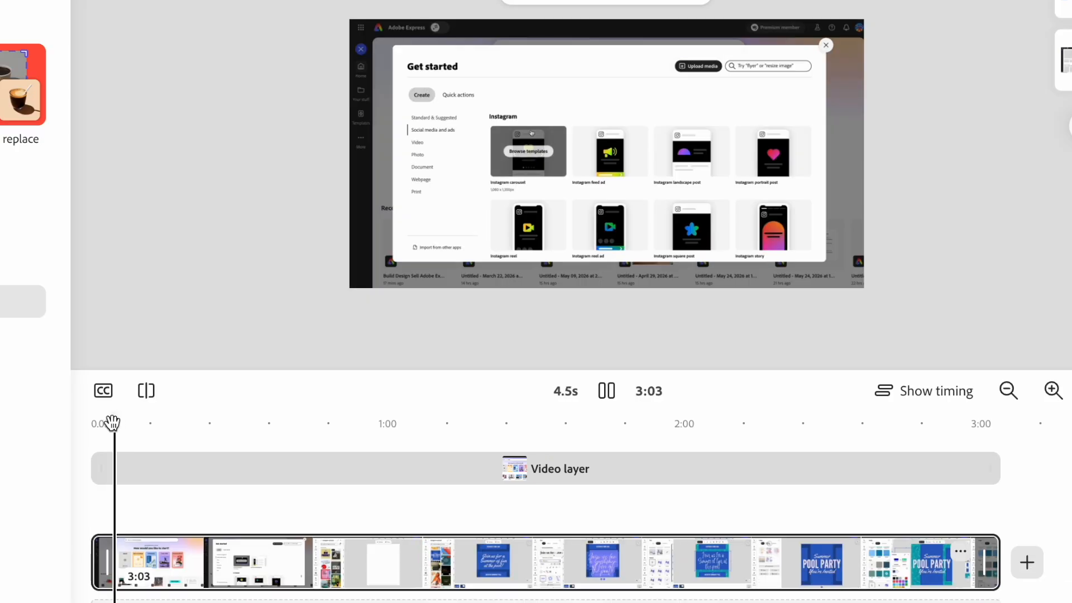
{"action": "left_click_drag", "start_coordinate": [112, 422], "coordinate": [90, 424]}
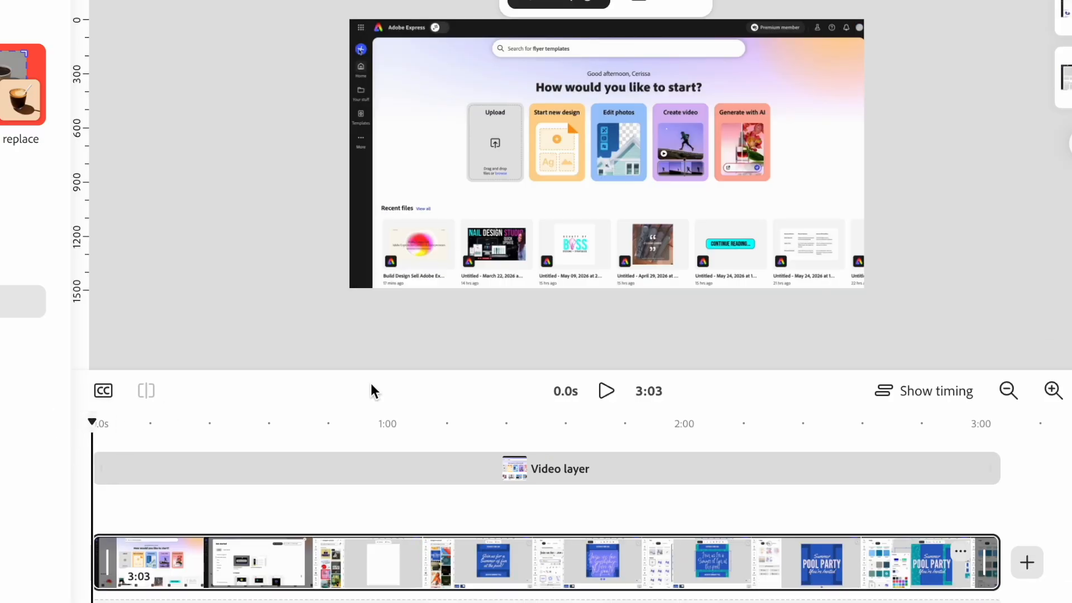
{"action": "left_click", "coordinate": [604, 394]}
{"action": "left_click", "coordinate": [604, 393]}
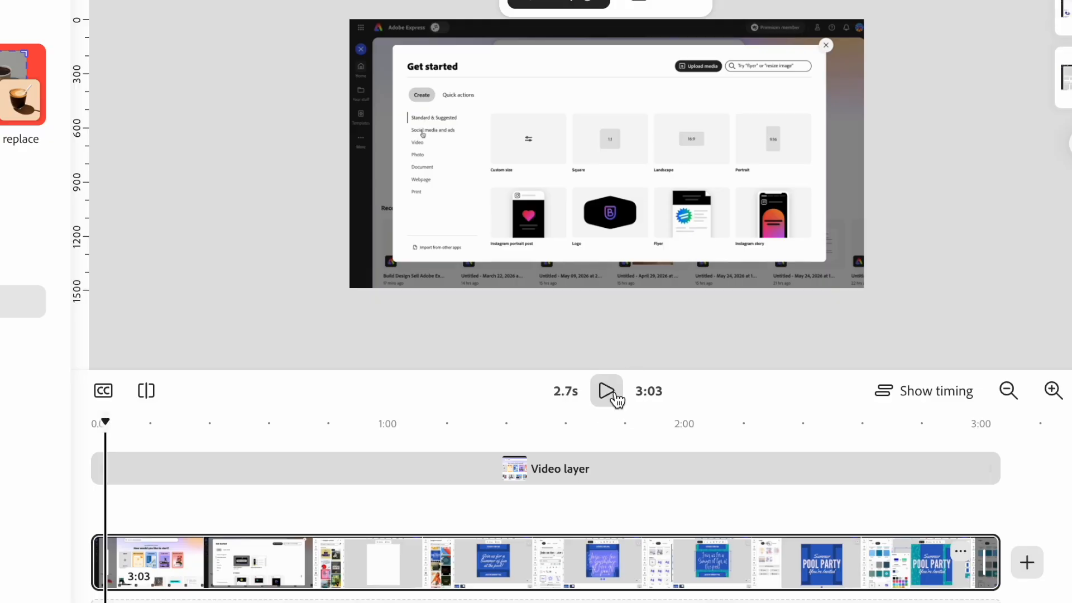
{"action": "left_click_drag", "start_coordinate": [95, 566], "coordinate": [92, 570]}
{"action": "left_click", "coordinate": [606, 394]}
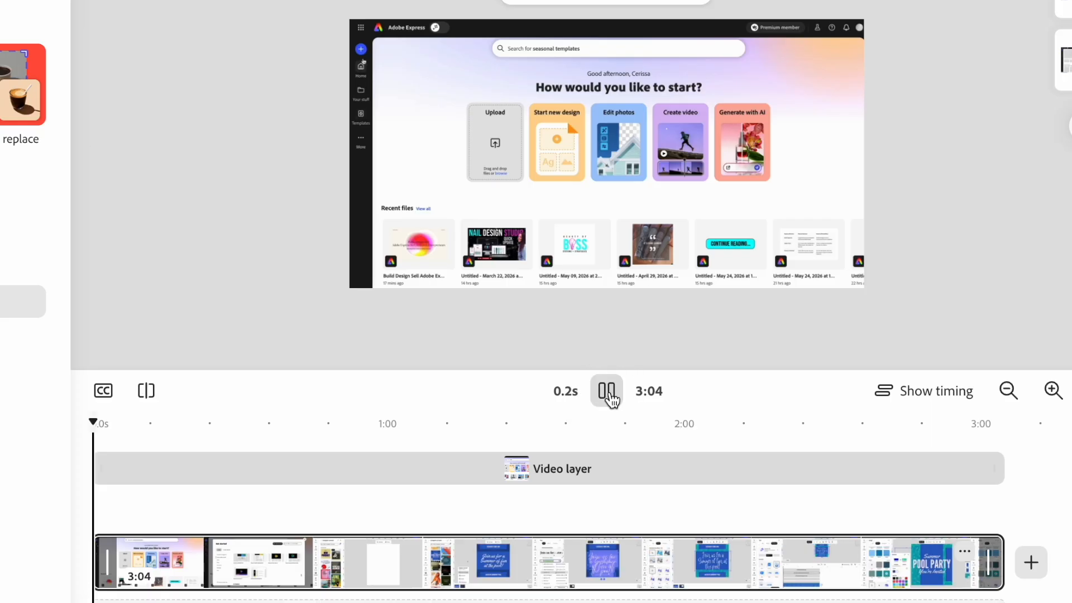
{"action": "left_click", "coordinate": [607, 393]}
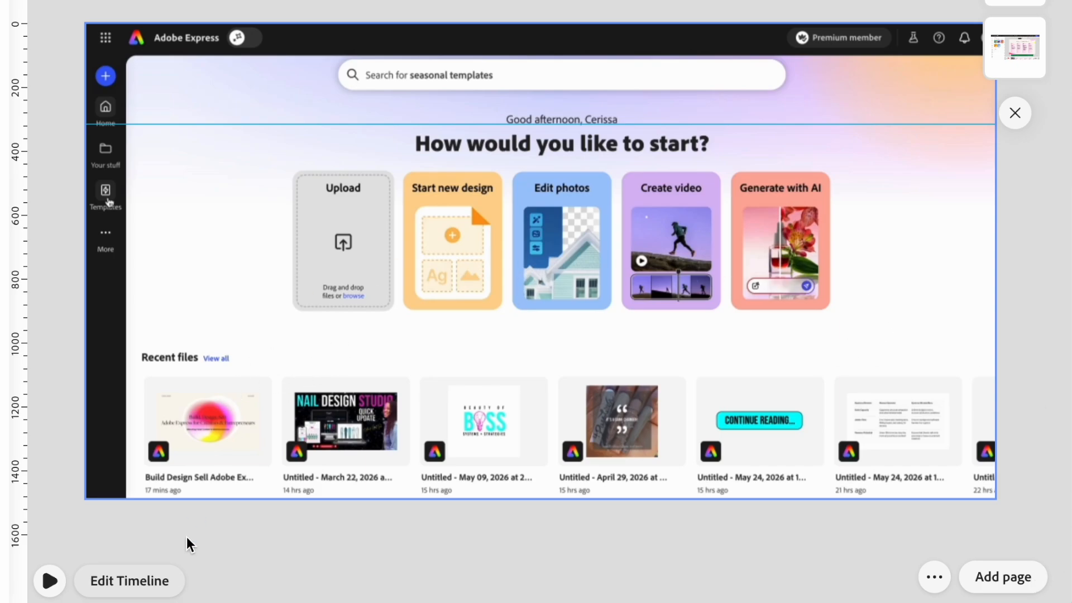
Reopen the timeline and add a blank scene after the recording.
{"action": "left_click", "coordinate": [130, 581]}
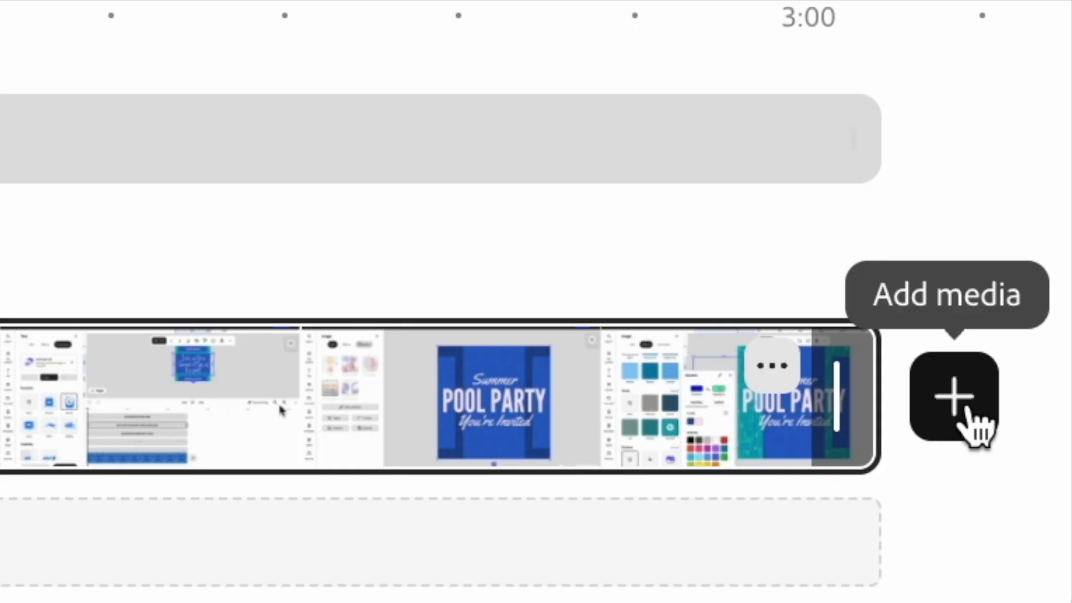
{"action": "left_click", "coordinate": [968, 410]}
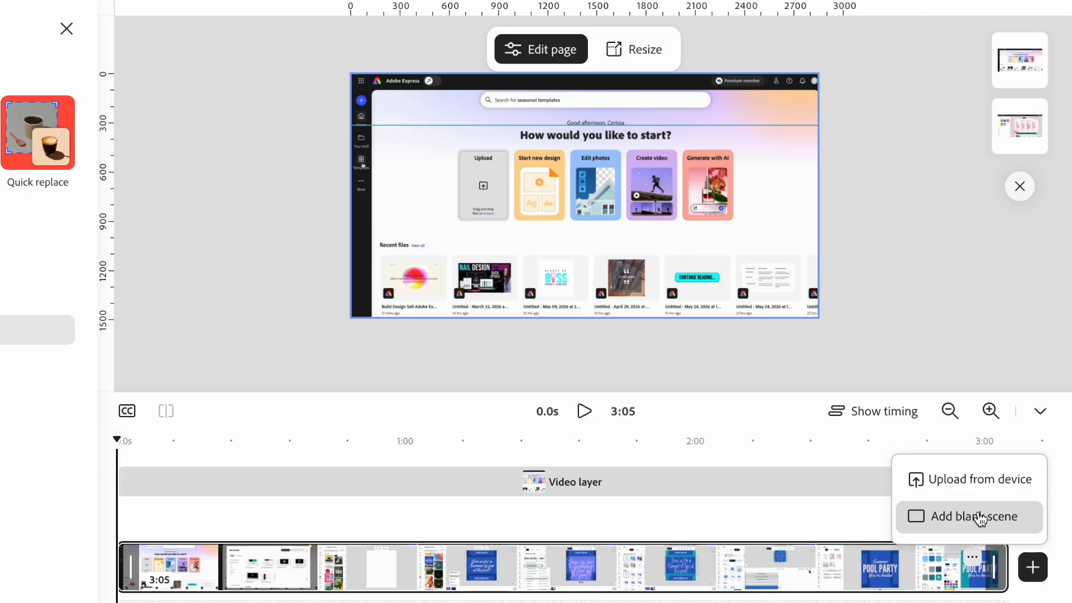
{"action": "left_click", "coordinate": [737, 246]}
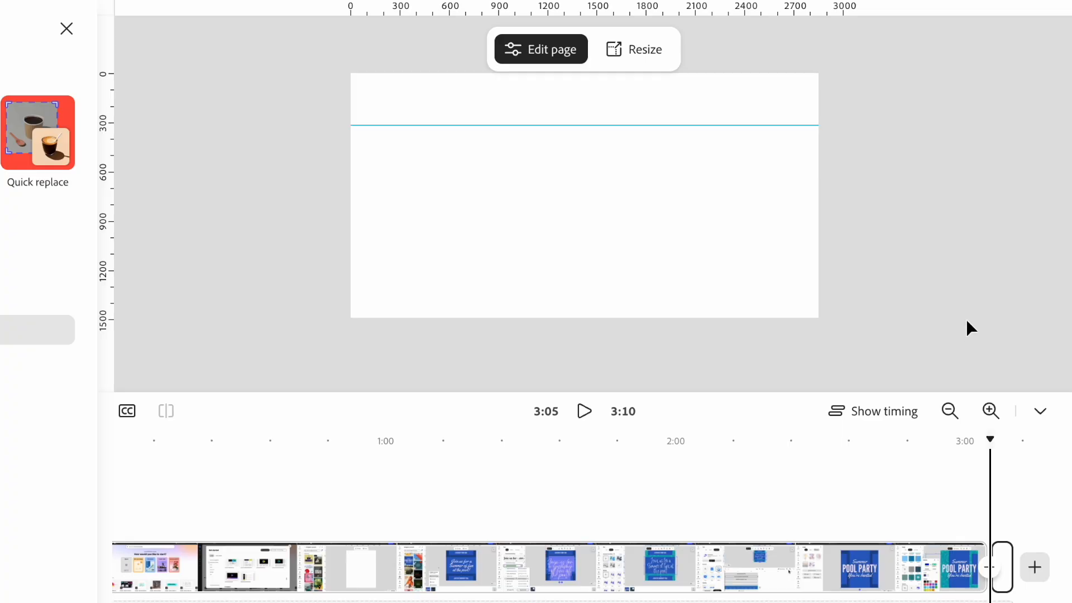
Collapse the timeline and set the blank scene's background to the linear gradient #21D4FD to #B721FF.
{"action": "left_click", "coordinate": [1043, 416]}
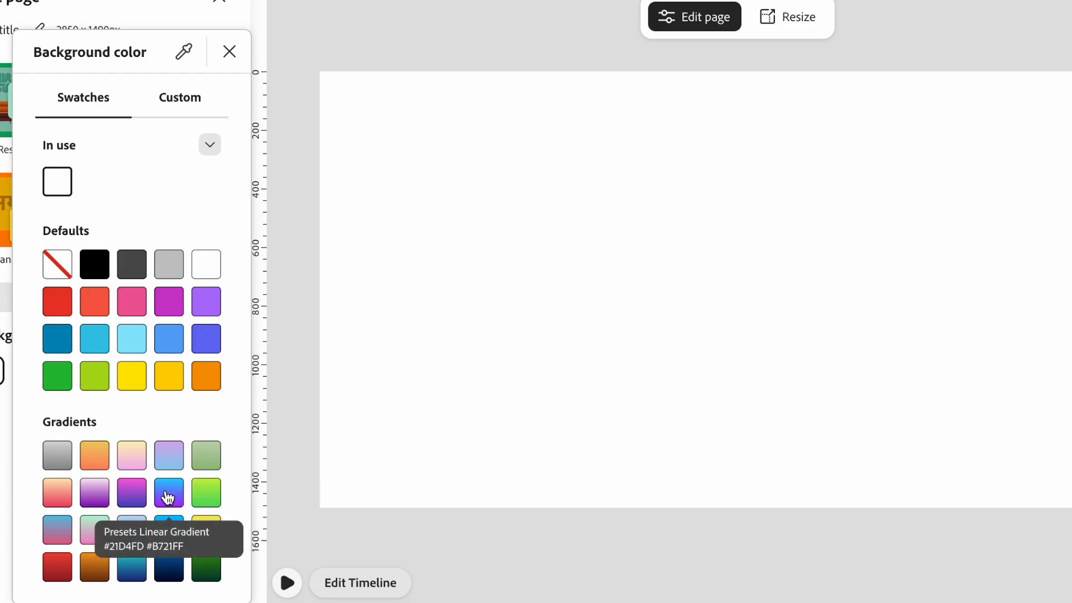
{"action": "left_click", "coordinate": [167, 496]}
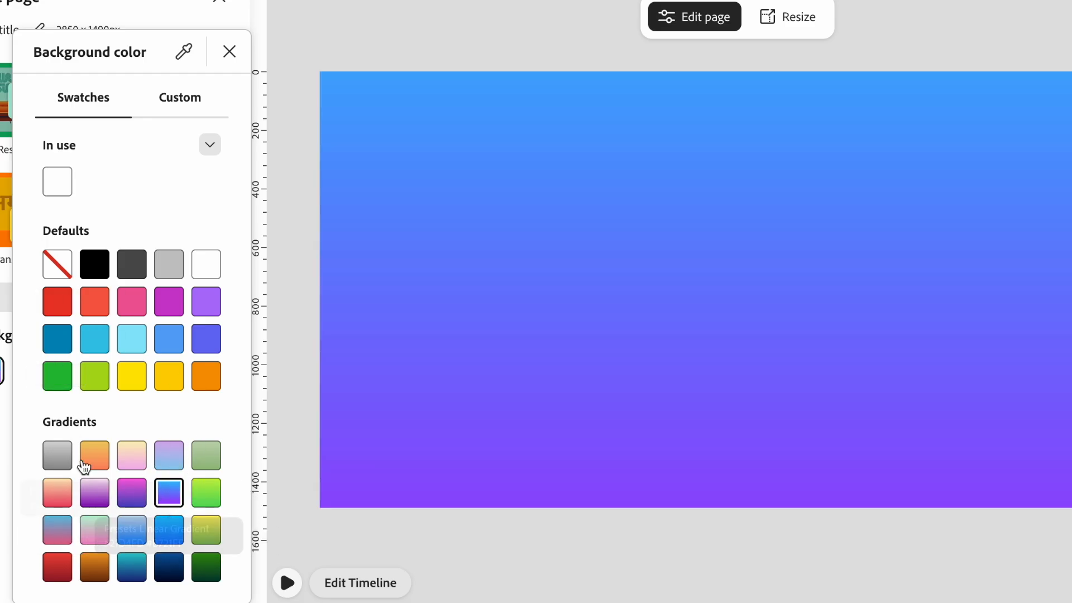
{"action": "left_click", "coordinate": [313, 39]}
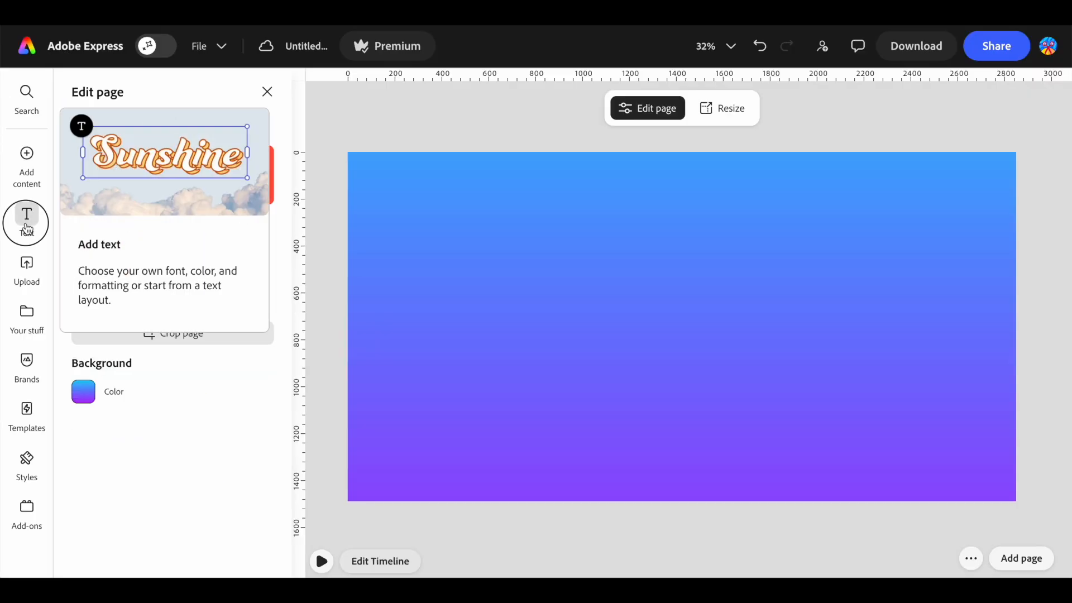
Search the text layouts for "video" and add the "How to make a Matcha Latte" layout to the gradient page.
{"action": "left_click", "coordinate": [26, 219]}
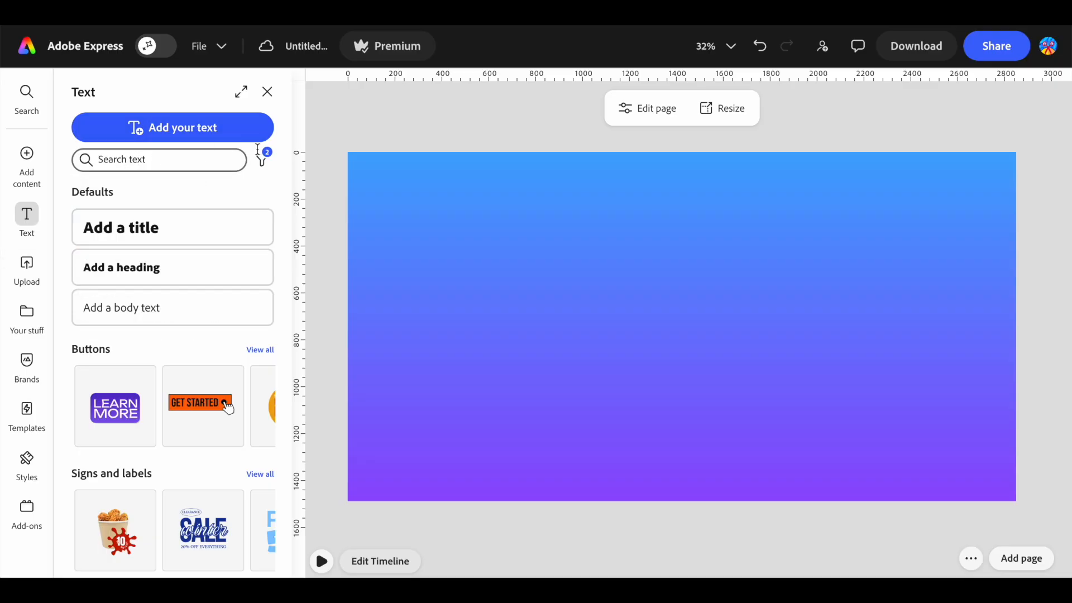
{"action": "scroll", "coordinate": [192, 404], "scroll_direction": "down", "scroll_amount": 1}
{"action": "scroll", "coordinate": [192, 404], "scroll_direction": "up", "scroll_amount": 1}
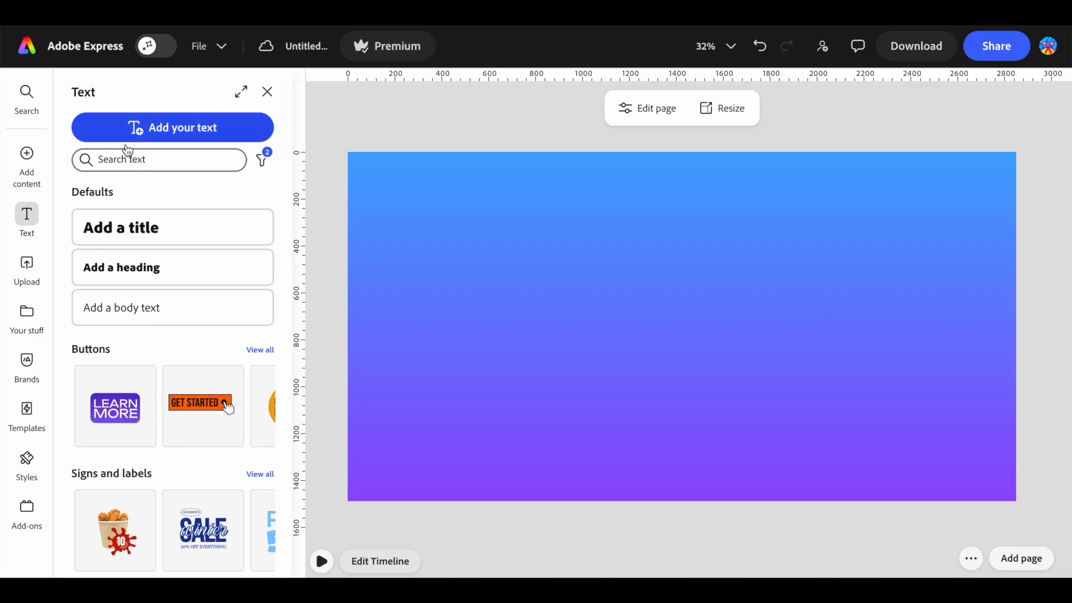
{"action": "left_click", "coordinate": [140, 159]}
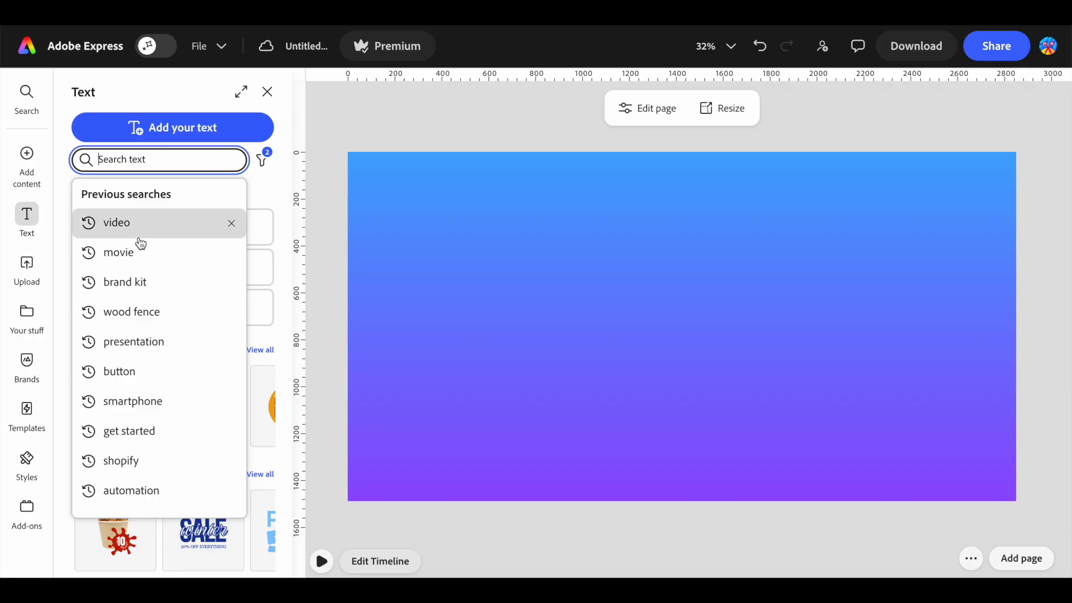
{"action": "left_click", "coordinate": [145, 230]}
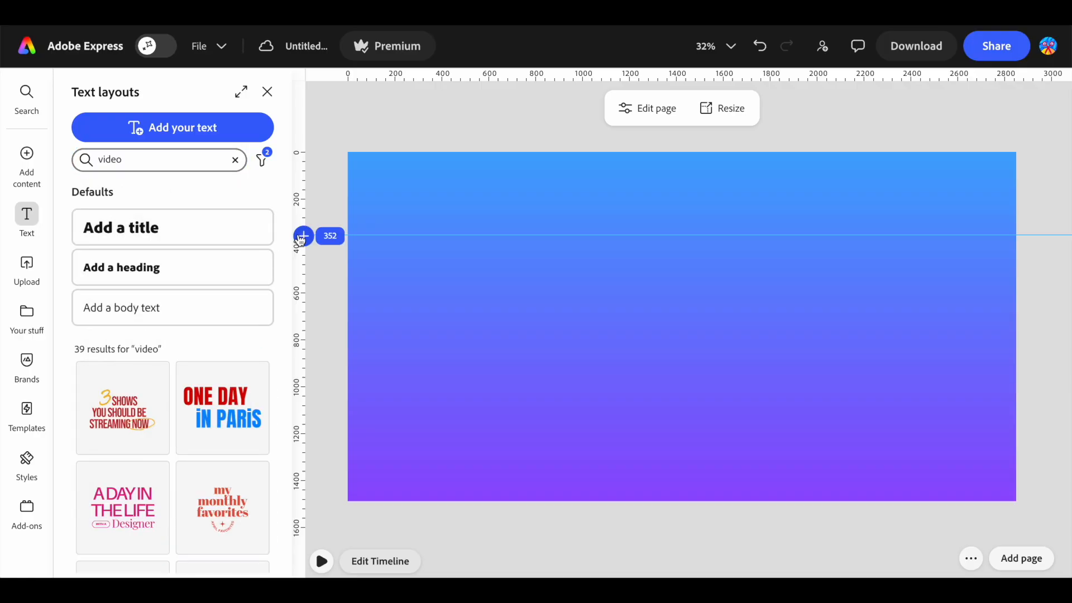
{"action": "scroll", "coordinate": [266, 265], "scroll_direction": "down", "scroll_amount": 1}
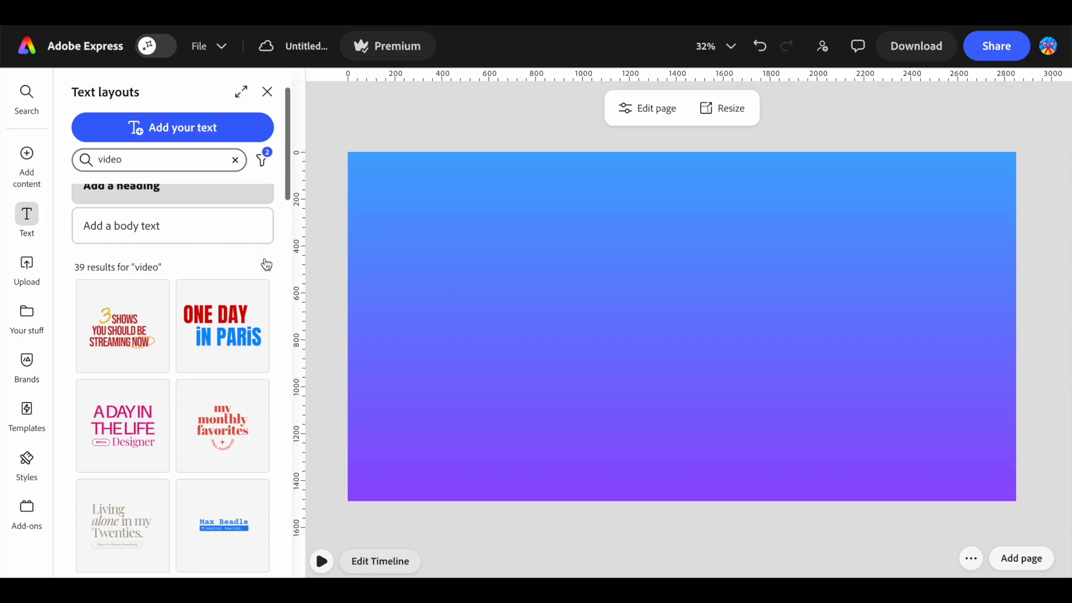
{"action": "scroll", "coordinate": [266, 264], "scroll_direction": "down", "scroll_amount": 4}
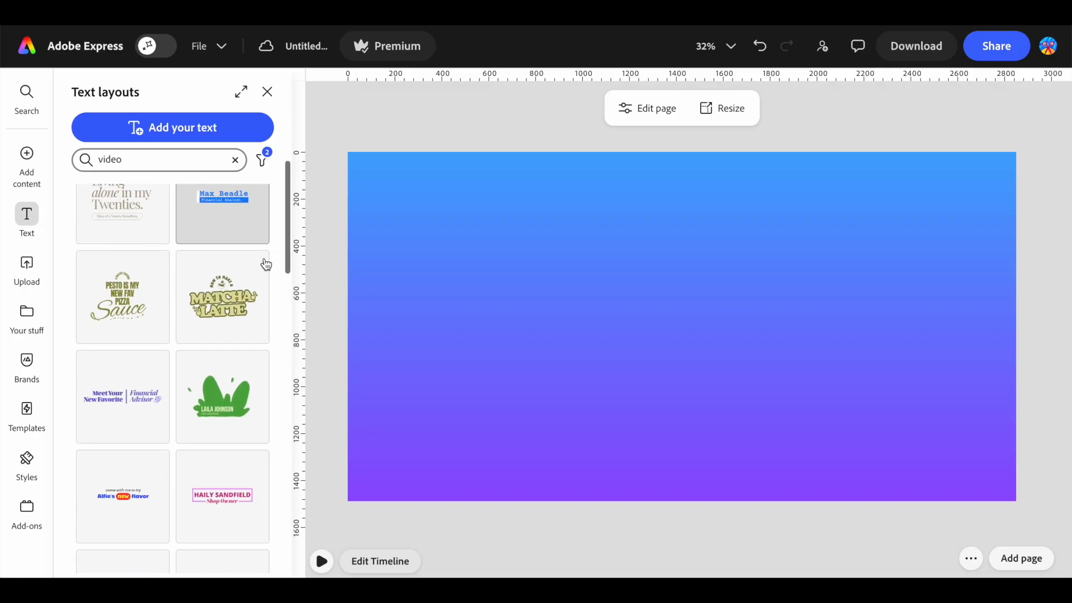
{"action": "scroll", "coordinate": [266, 265], "scroll_direction": "down", "scroll_amount": 1}
{"action": "left_click", "coordinate": [223, 270]}
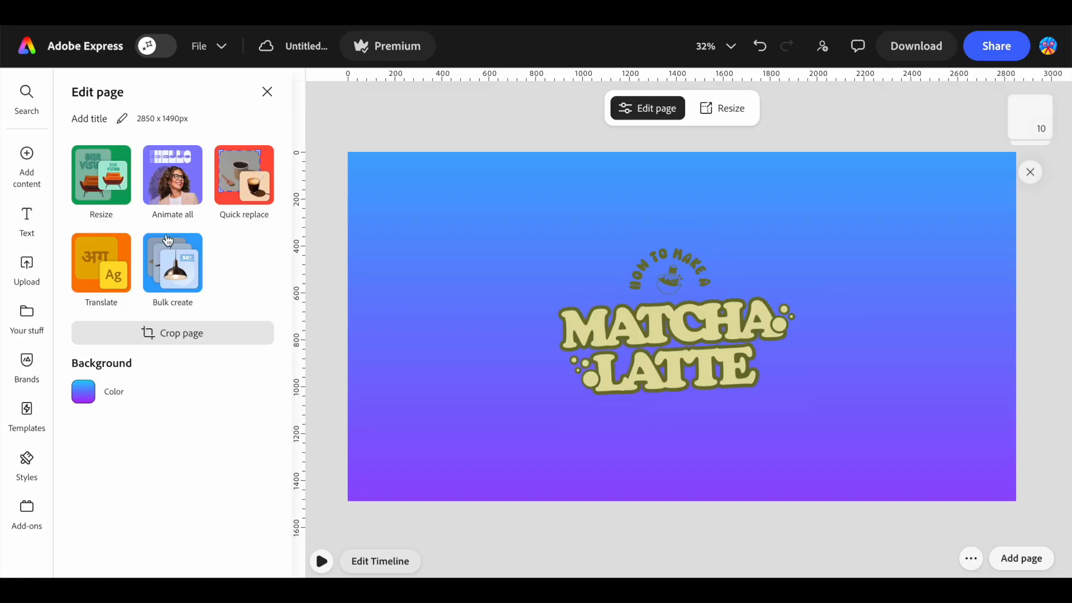
Enlarge the Matcha Latte text group and move it to the right half of the page.
{"action": "left_click", "coordinate": [742, 299]}
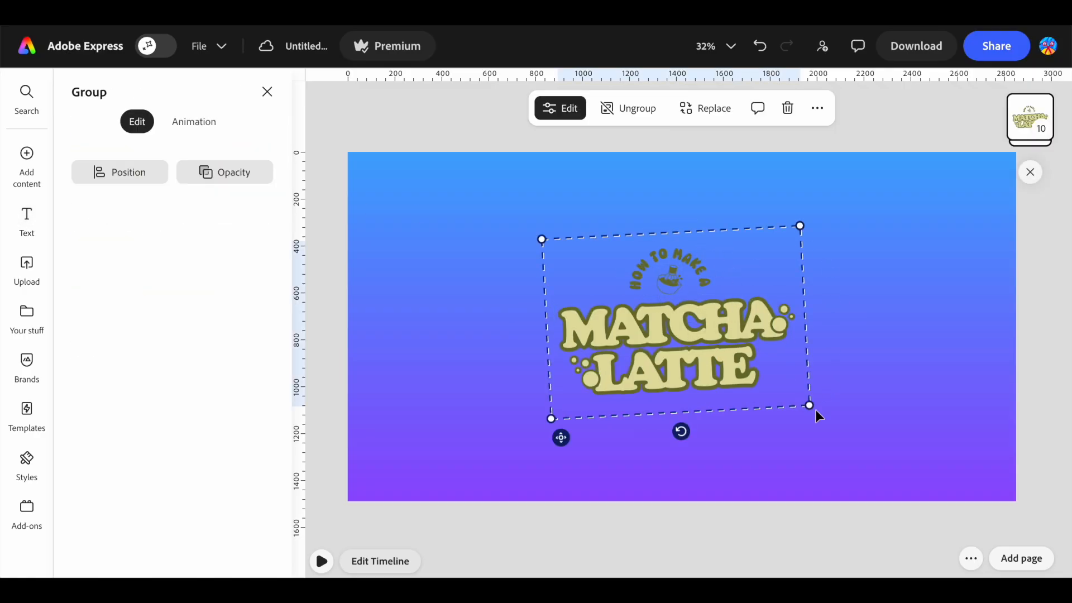
{"action": "left_click_drag", "start_coordinate": [812, 408], "coordinate": [904, 465]}
{"action": "left_click_drag", "start_coordinate": [796, 262], "coordinate": [899, 223]}
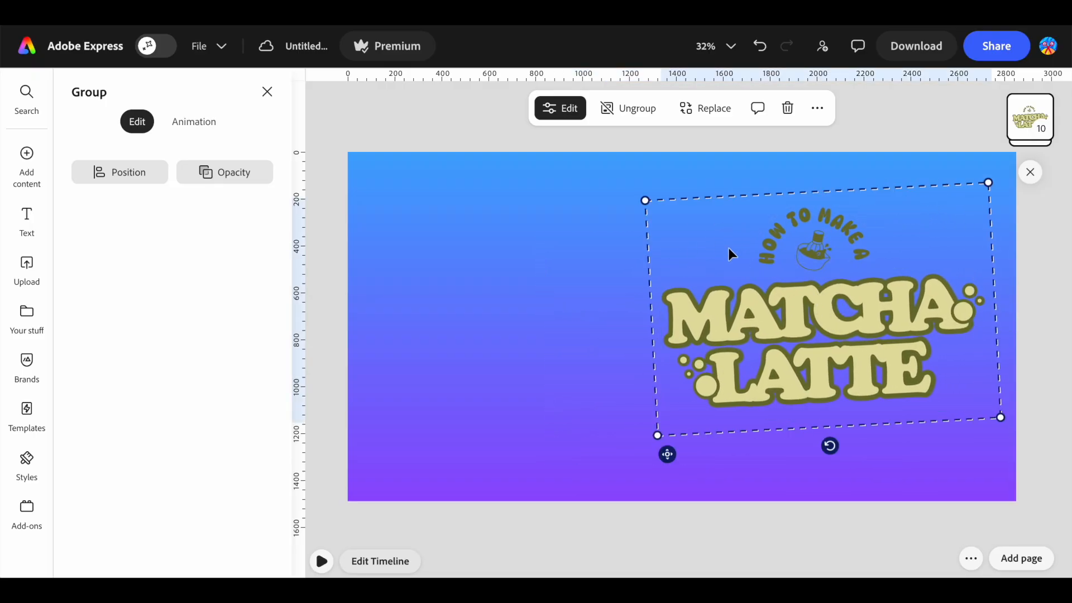
Replace the "MATCHA LATTE" heading text with "Editing Videos".
{"action": "double_click", "coordinate": [760, 327]}
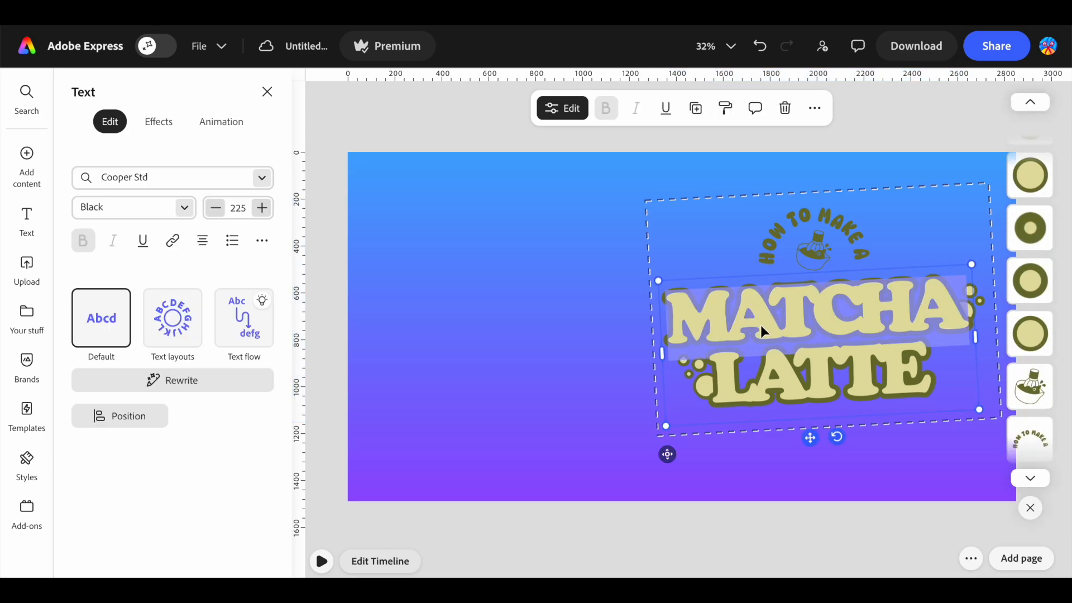
{"action": "type", "text": "Editing"}
{"action": "double_click", "coordinate": [784, 372]}
{"action": "type", "text": "Videos"}
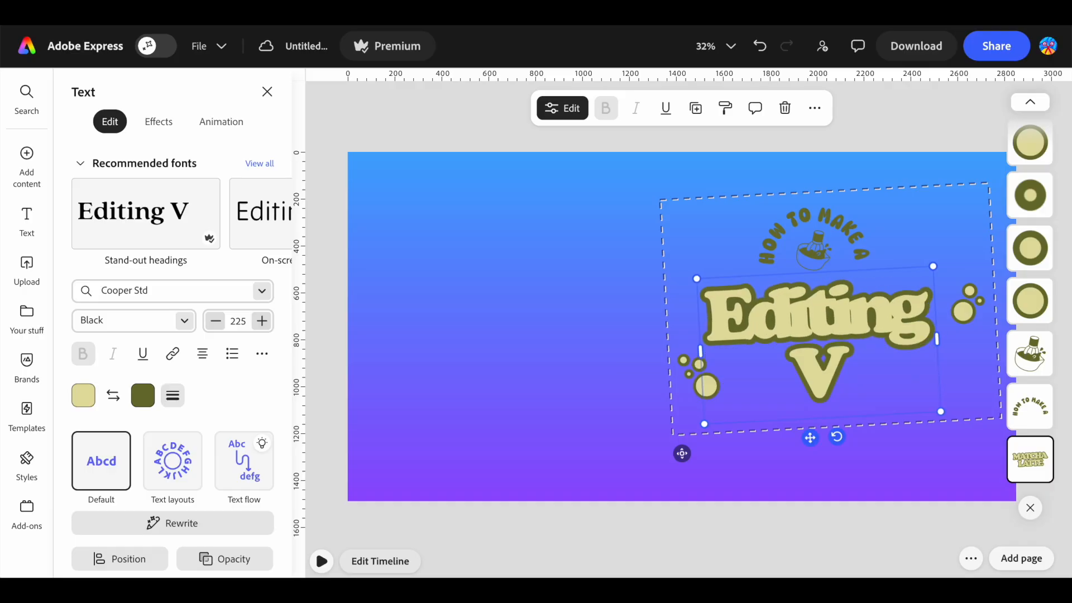
Shorten the curved line above the heading to "HOW TO" and delete the bowl illustration beneath it.
{"action": "double_click", "coordinate": [837, 221]}
{"action": "left_click_drag", "start_coordinate": [837, 221], "coordinate": [878, 255]}
{"action": "key", "text": "BackSpace"}
{"action": "left_click", "coordinate": [638, 242]}
{"action": "left_click", "coordinate": [813, 252]}
{"action": "key", "text": "BackSpace"}
{"action": "left_click", "coordinate": [796, 237]}
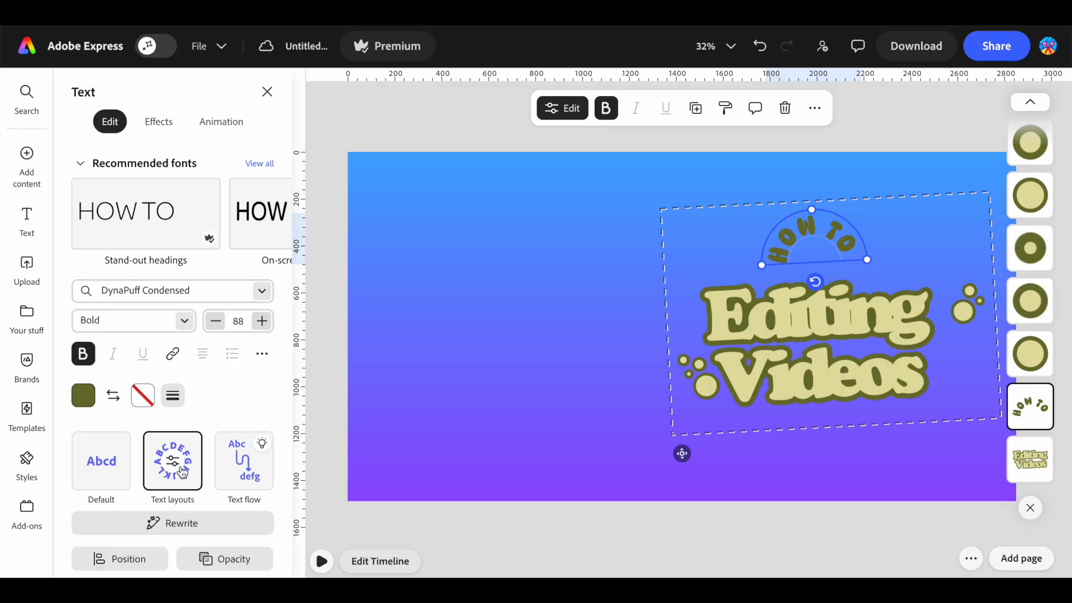
Switch the "HOW TO" line to the Default straight layout, color it black, and add a colon after it.
{"action": "left_click", "coordinate": [101, 475]}
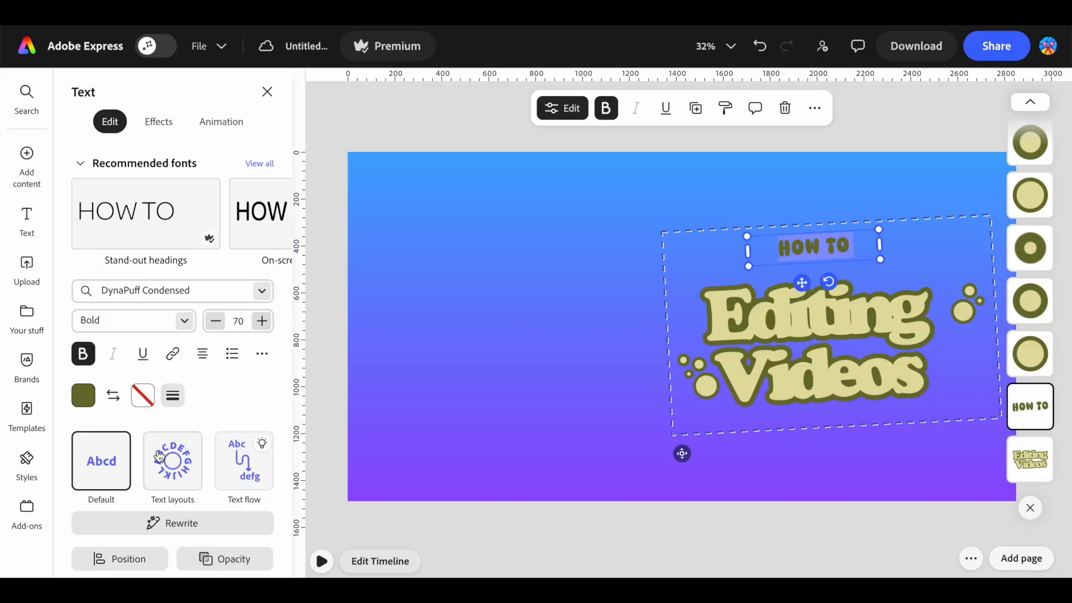
{"action": "left_click", "coordinate": [83, 395]}
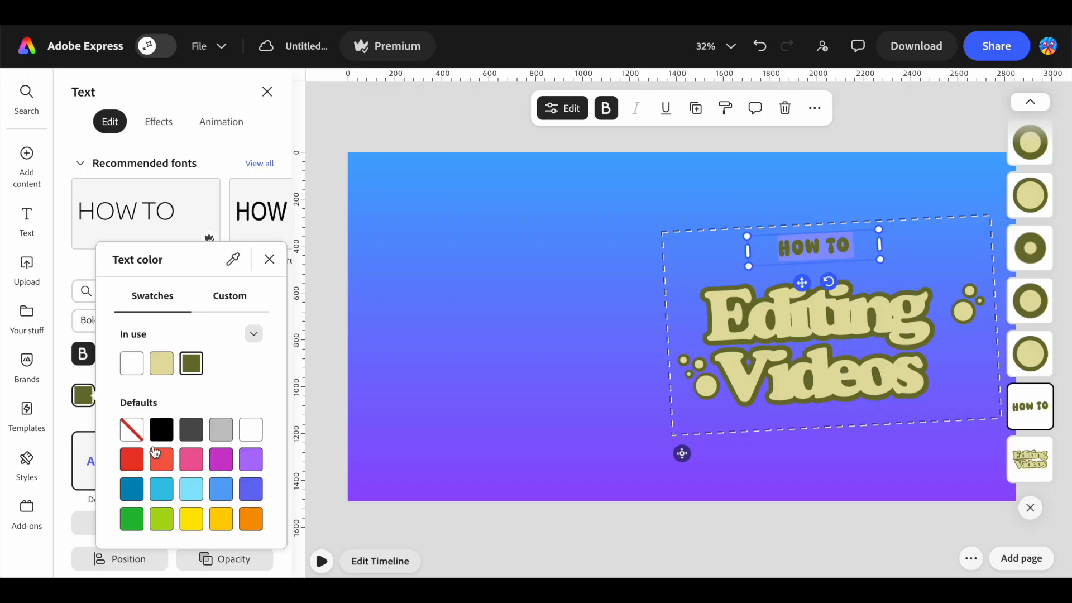
{"action": "left_click", "coordinate": [161, 429]}
{"action": "key", "text": "Escape"}
{"action": "left_click", "coordinate": [864, 246]}
{"action": "type", "text": ":"}
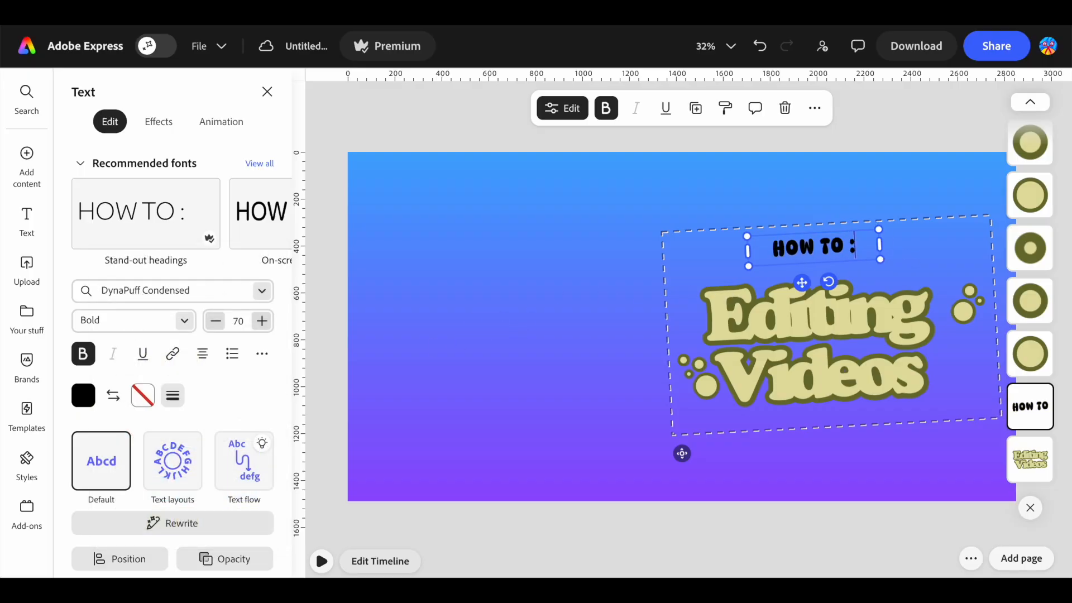
Move the "Editing Videos" heading slightly up and give it a dark blue fill with a yellow outline.
{"action": "left_click", "coordinate": [886, 306]}
{"action": "left_click_drag", "start_coordinate": [899, 280], "coordinate": [905, 271]}
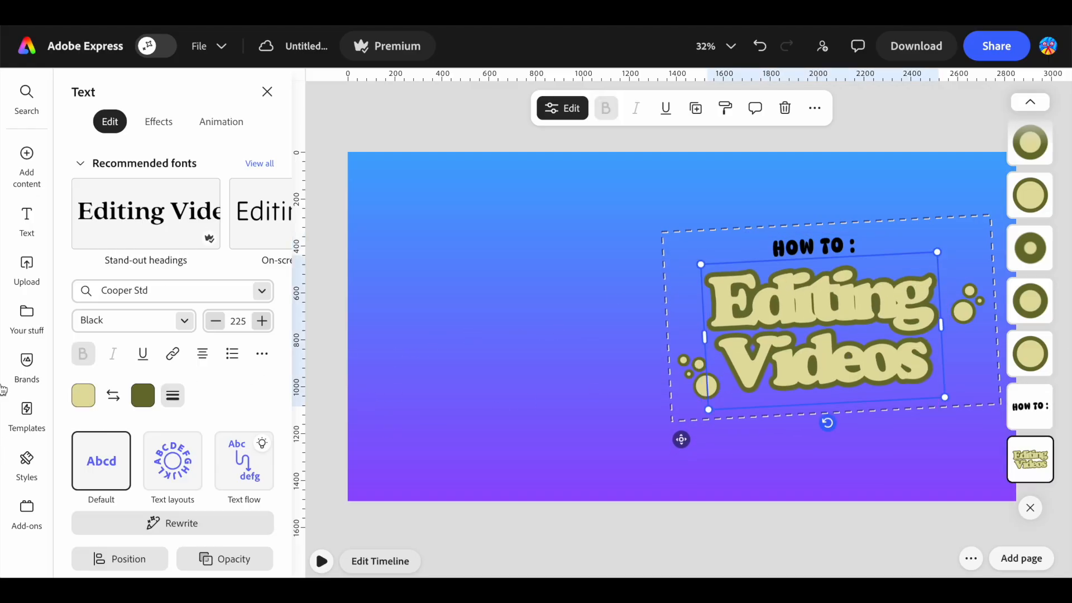
{"action": "left_click", "coordinate": [83, 396]}
{"action": "left_click", "coordinate": [132, 489]}
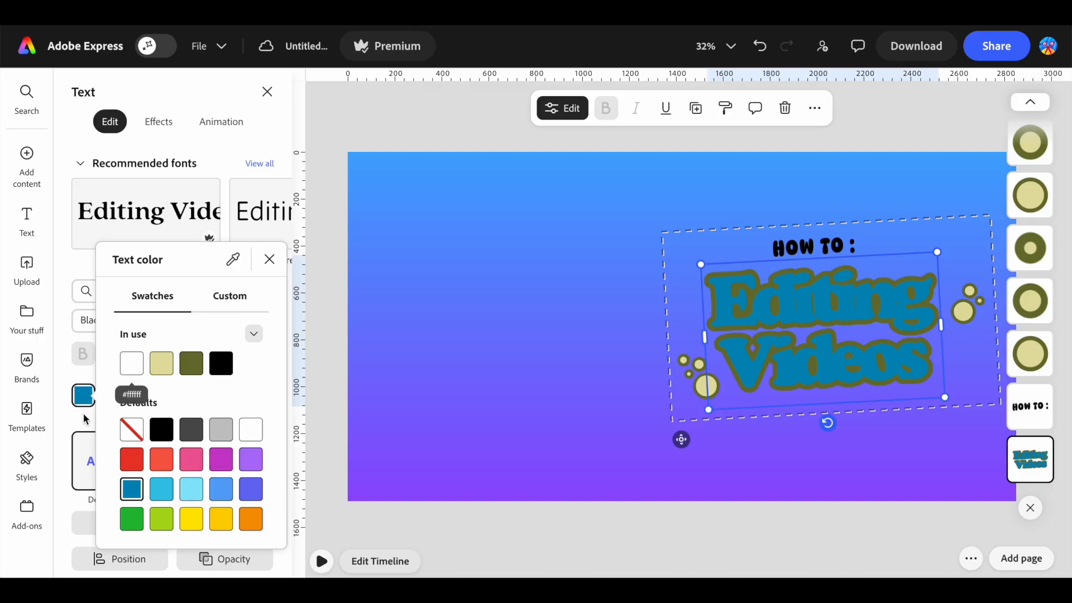
{"action": "left_click", "coordinate": [143, 396]}
{"action": "left_click", "coordinate": [143, 395]}
{"action": "left_click", "coordinate": [251, 519]}
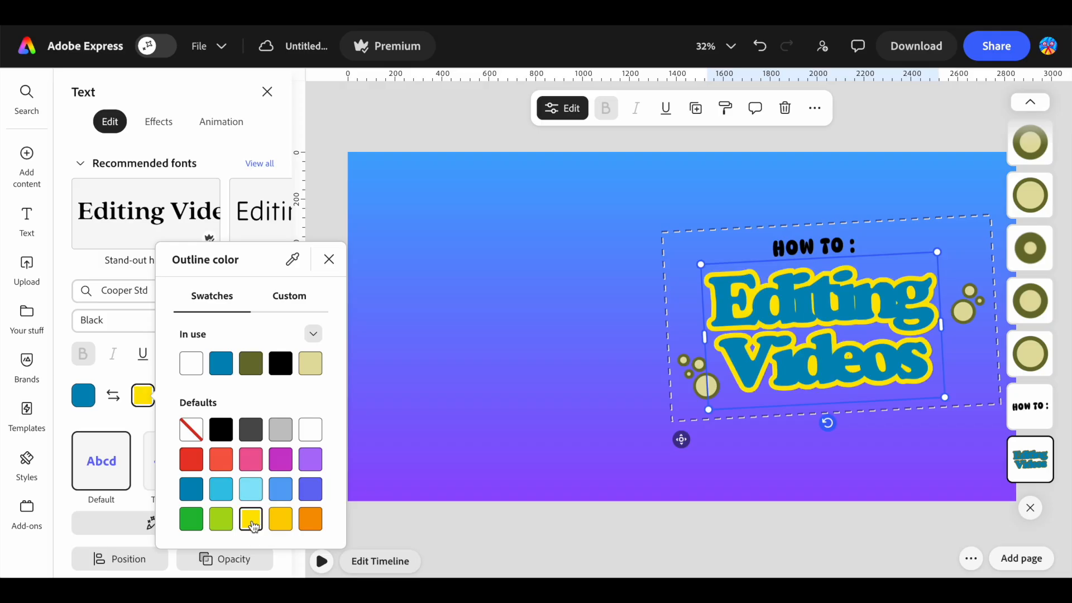
Delete the decorative circles on both sides of the "Editing Videos" heading.
{"action": "left_click", "coordinate": [699, 373]}
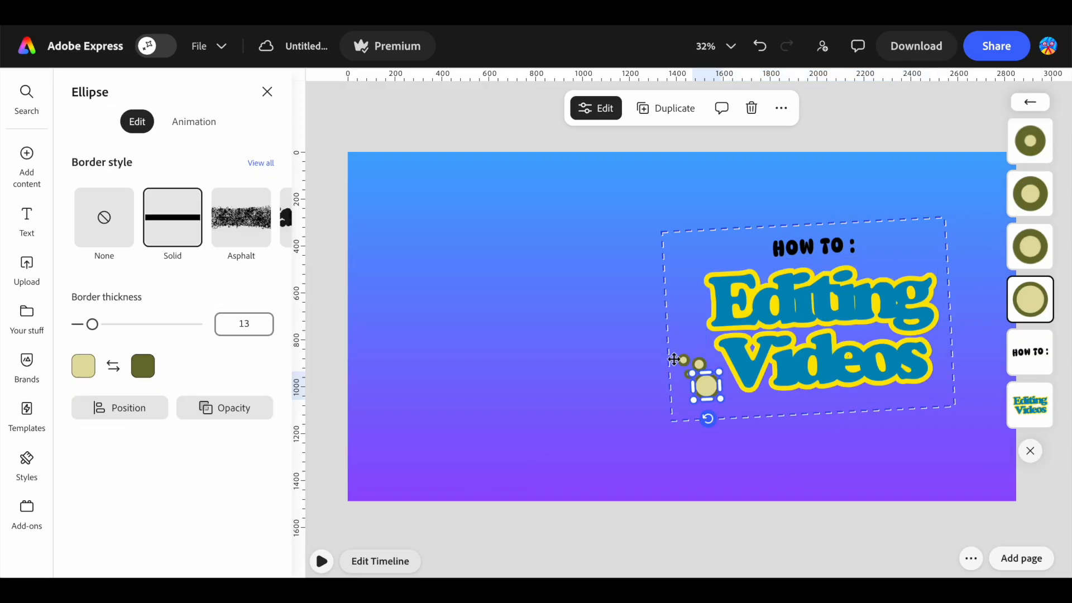
{"action": "left_click", "coordinate": [699, 365], "text": "shift"}
{"action": "left_click", "coordinate": [685, 359], "text": "shift"}
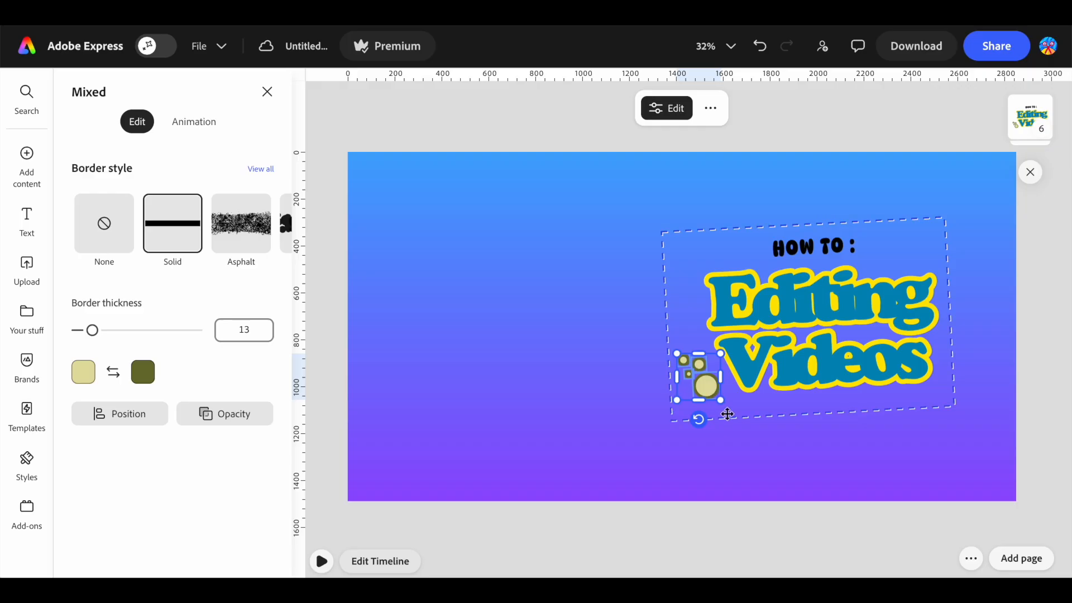
{"action": "key", "text": "Delete"}
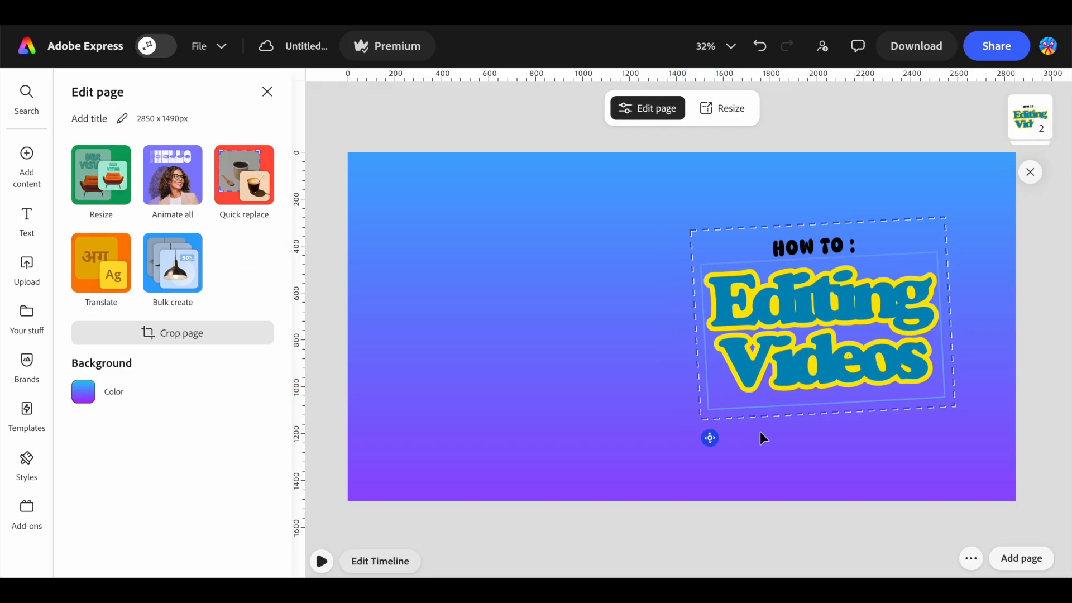
{"action": "left_click", "coordinate": [607, 375]}
Duplicate the "HOW TO :" line, place the copy below the heading, and change its text to "In Adobe Express".
{"action": "left_click", "coordinate": [812, 247]}
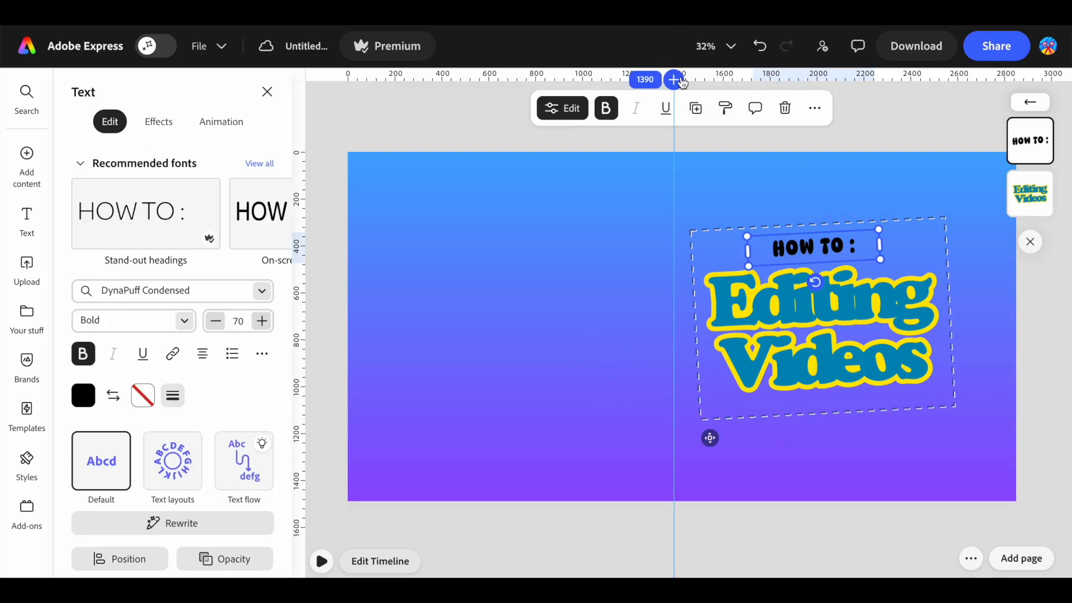
{"action": "left_click", "coordinate": [696, 108]}
{"action": "left_click_drag", "start_coordinate": [818, 283], "coordinate": [830, 446]}
{"action": "double_click", "coordinate": [826, 411]}
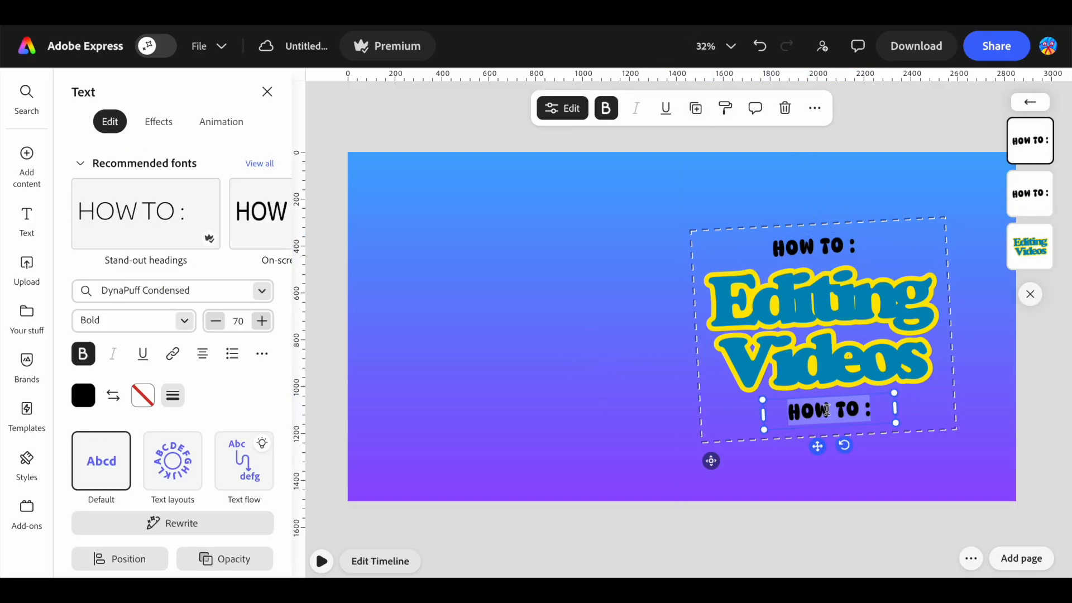
{"action": "type", "text": "In"}
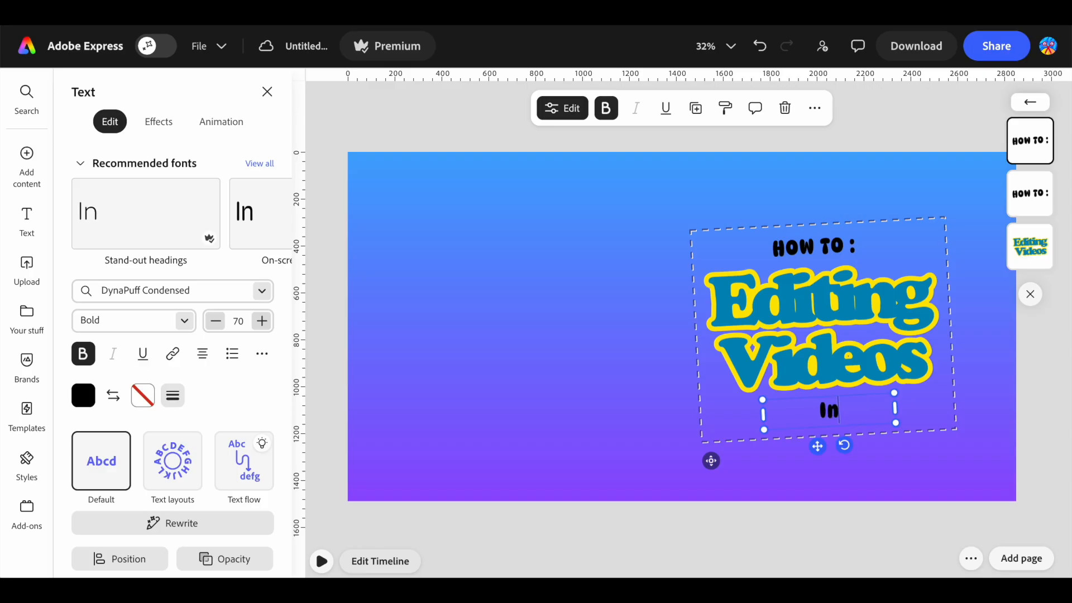
{"action": "type", "text": " Ado"}
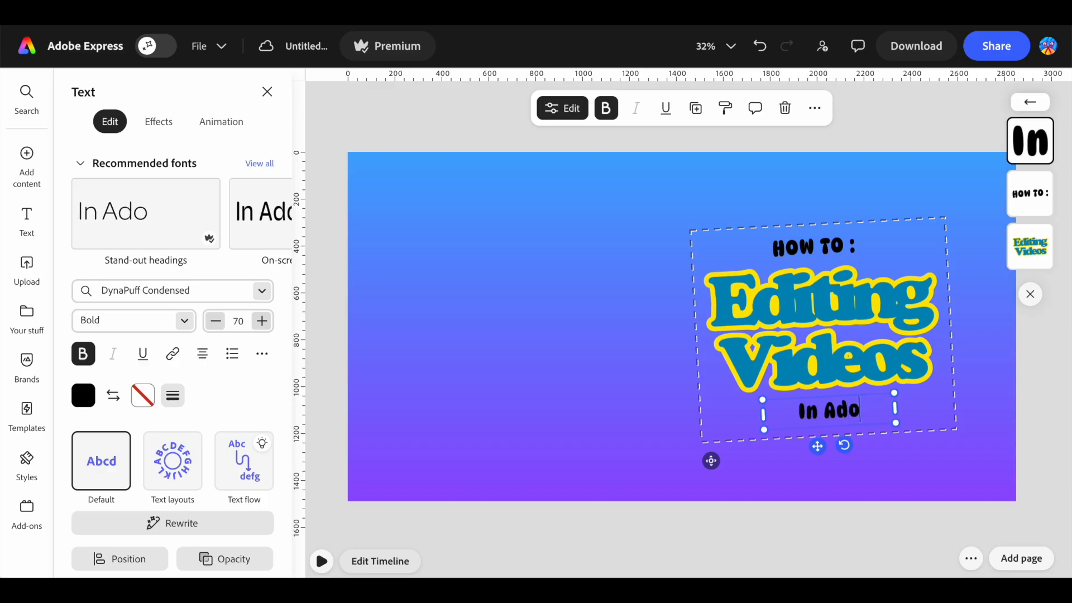
{"action": "type", "text": "be Express"}
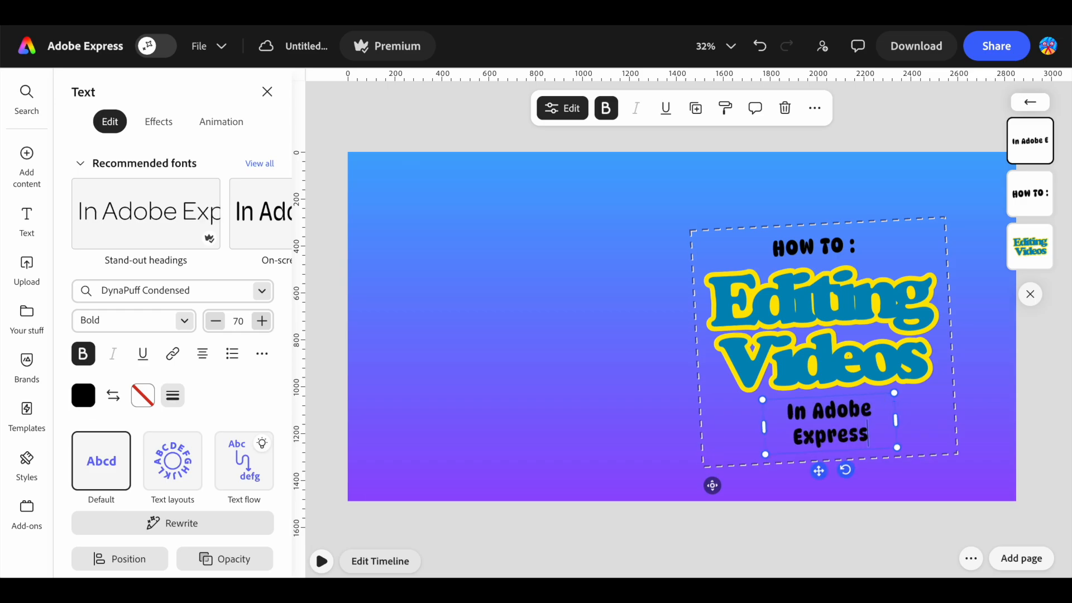
Move the whole text group slightly up and enlarge it to a heading font size of 249.
{"action": "left_click", "coordinate": [873, 246]}
{"action": "left_click_drag", "start_coordinate": [906, 240], "coordinate": [913, 219]}
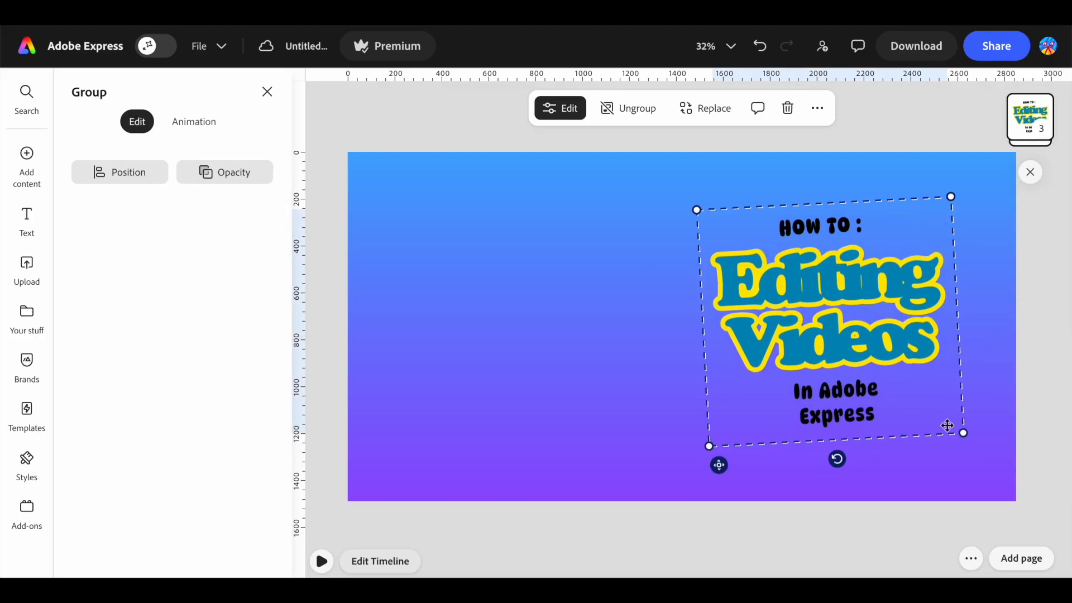
{"action": "mouse_move", "coordinate": [966, 434]}
{"action": "left_mouse_down"}
{"action": "mouse_move", "coordinate": [991, 455]}
{"action": "mouse_move", "coordinate": [957, 439]}
{"action": "left_mouse_up"}
Reduce the outline thickness of the "Editing Videos" heading to 21.
{"action": "left_click", "coordinate": [906, 352]}
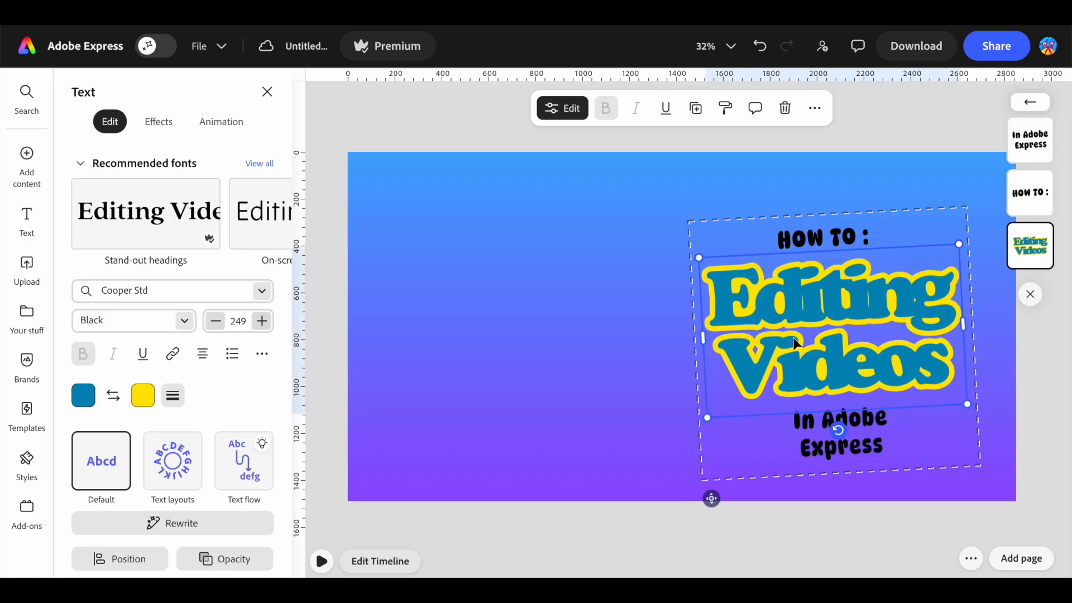
{"action": "left_click", "coordinate": [173, 395]}
{"action": "left_click_drag", "start_coordinate": [135, 478], "coordinate": [106, 474]}
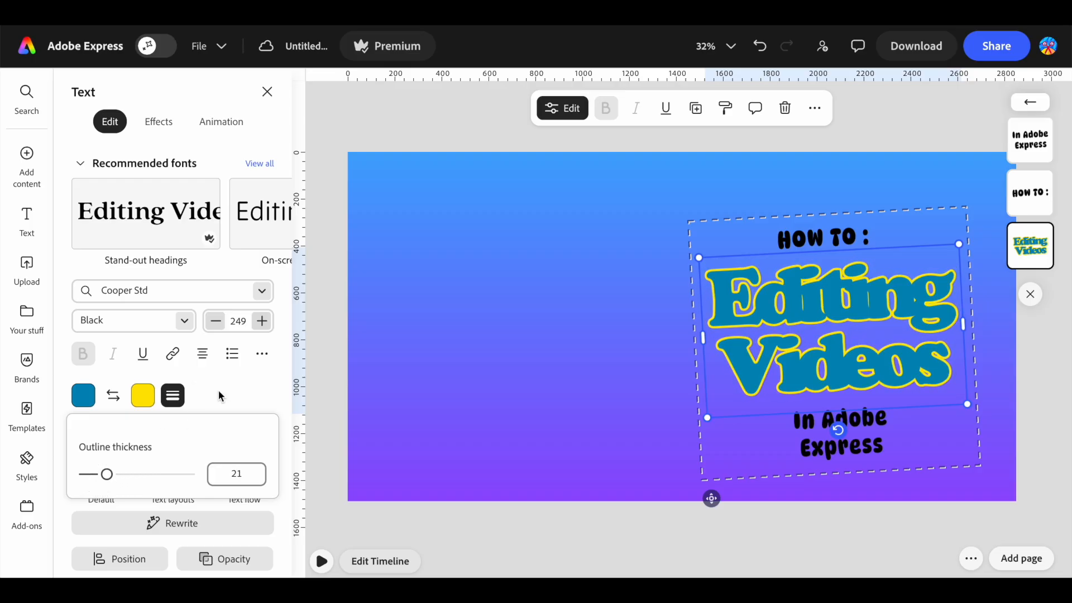
Apply the Drift entrance animation to the "Editing Videos" heading and deselect it.
{"action": "left_click", "coordinate": [225, 126]}
{"action": "left_click", "coordinate": [224, 125]}
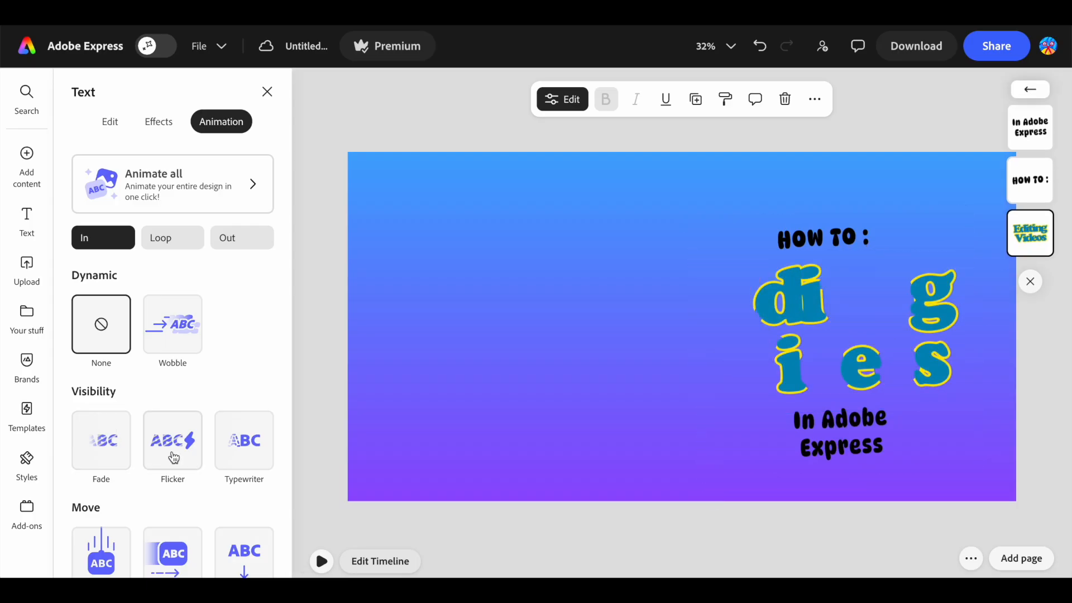
{"action": "scroll", "coordinate": [223, 441], "scroll_direction": "down", "scroll_amount": 2}
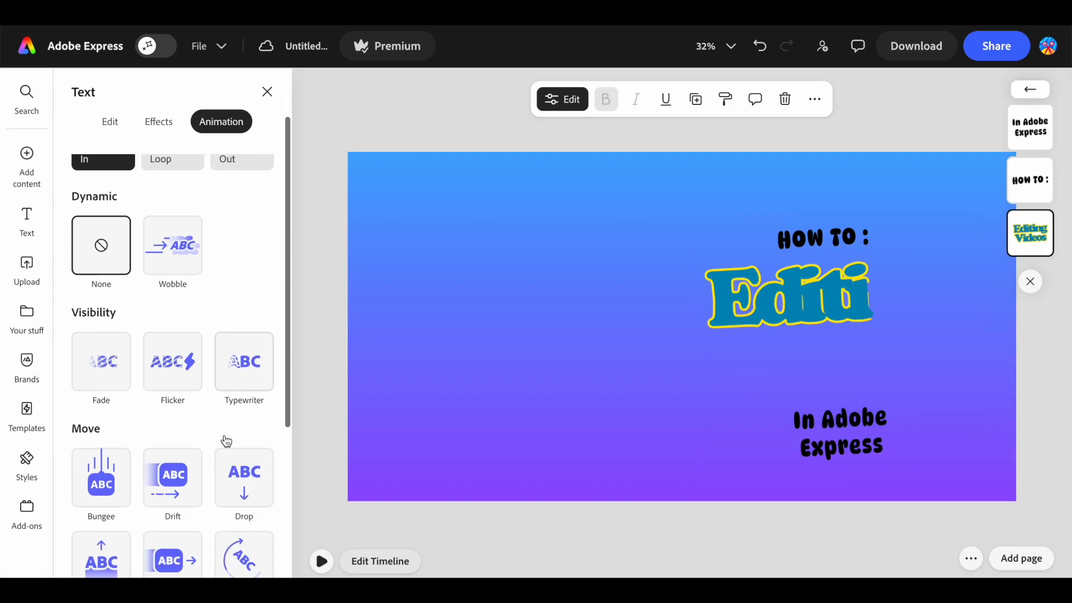
{"action": "scroll", "coordinate": [225, 439], "scroll_direction": "down", "scroll_amount": 1}
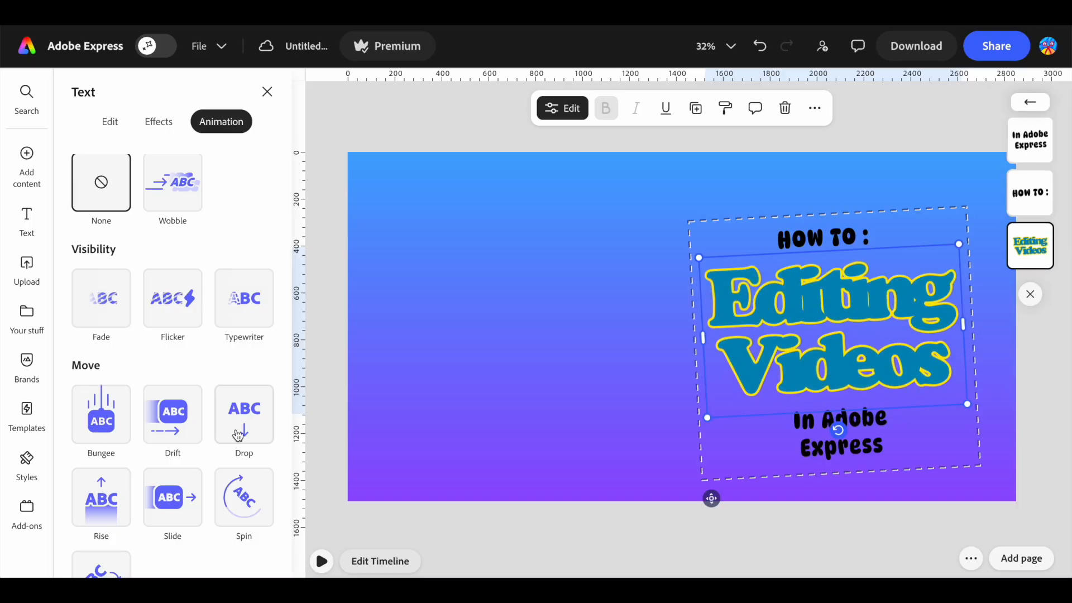
{"action": "left_click", "coordinate": [180, 428]}
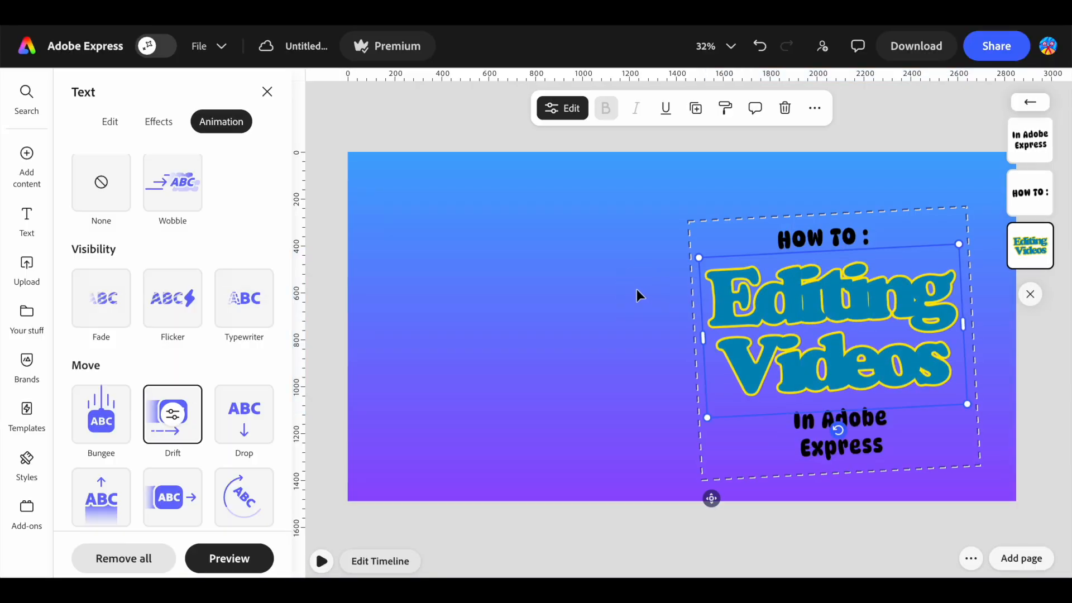
{"action": "left_click", "coordinate": [448, 296]}
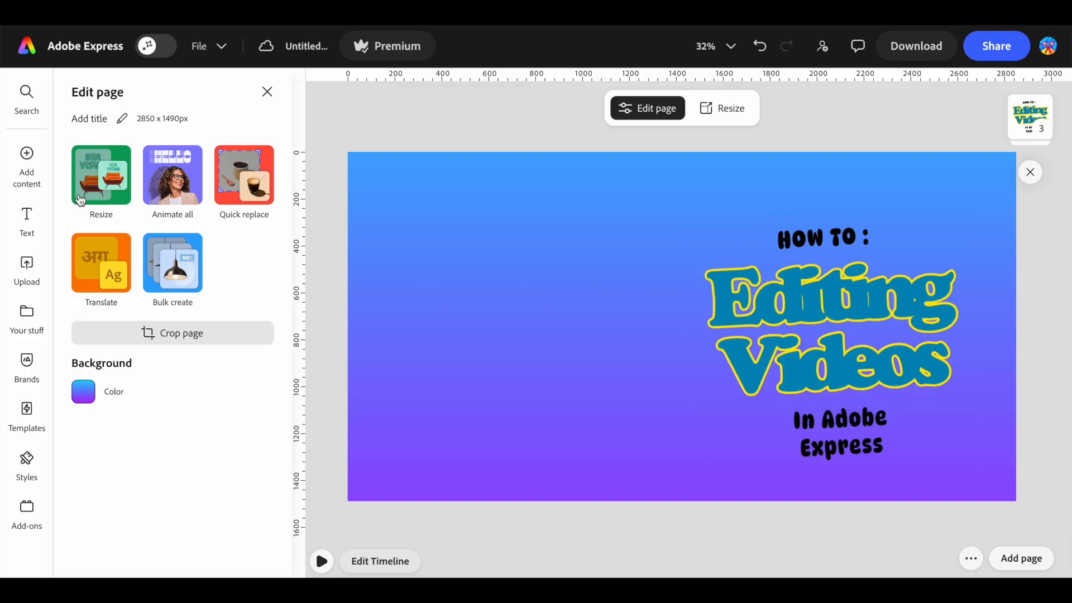
Search the media library for "movie" and show all matching photos.
{"action": "mouse_move", "coordinate": [8, 178]}
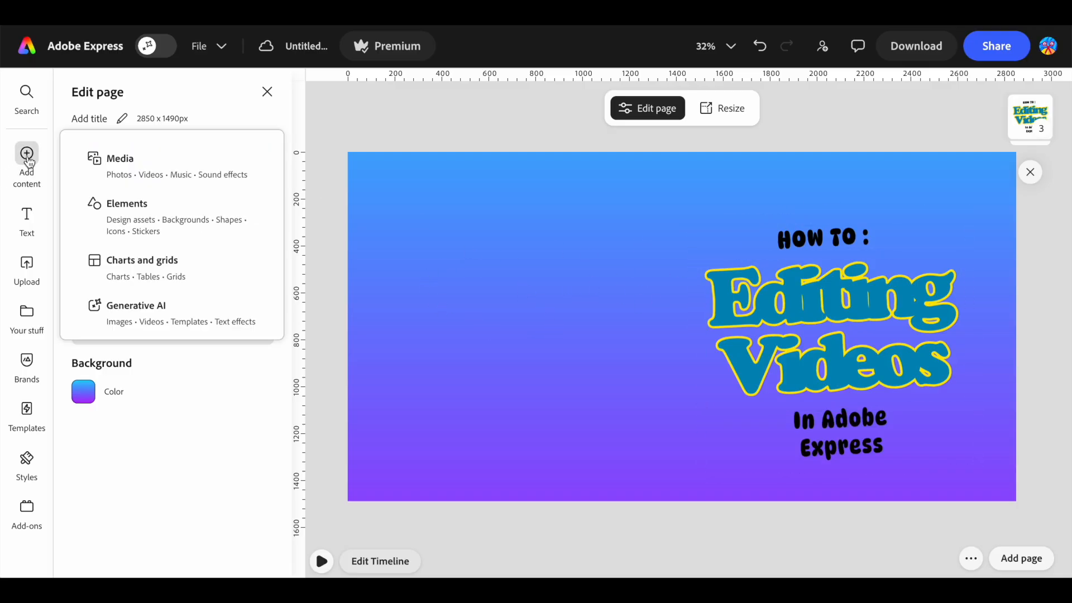
{"action": "left_click", "coordinate": [133, 166]}
{"action": "left_click", "coordinate": [185, 237]}
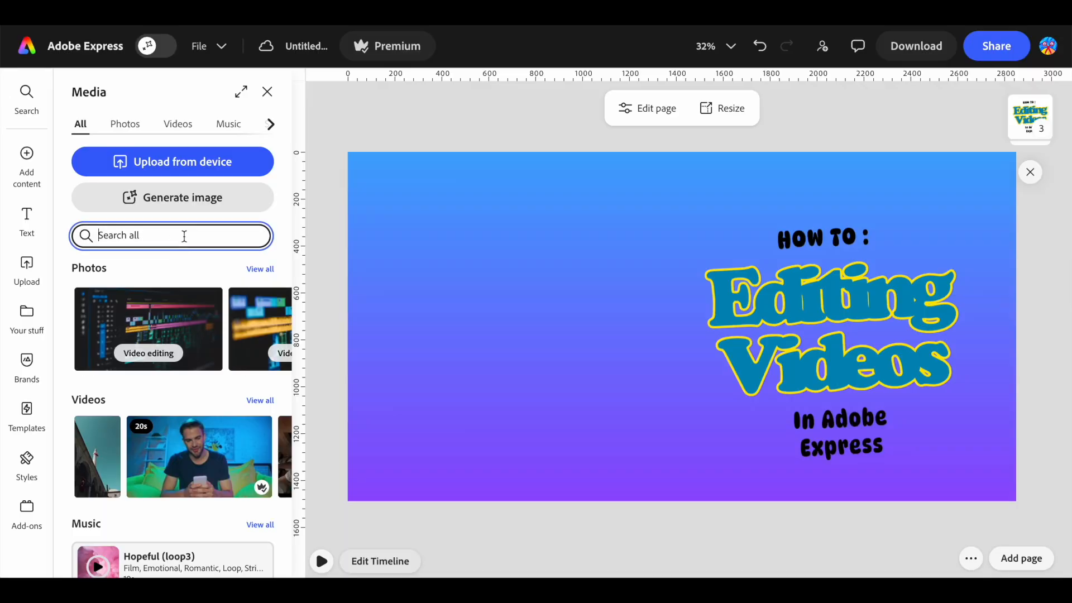
{"action": "left_click", "coordinate": [176, 324]}
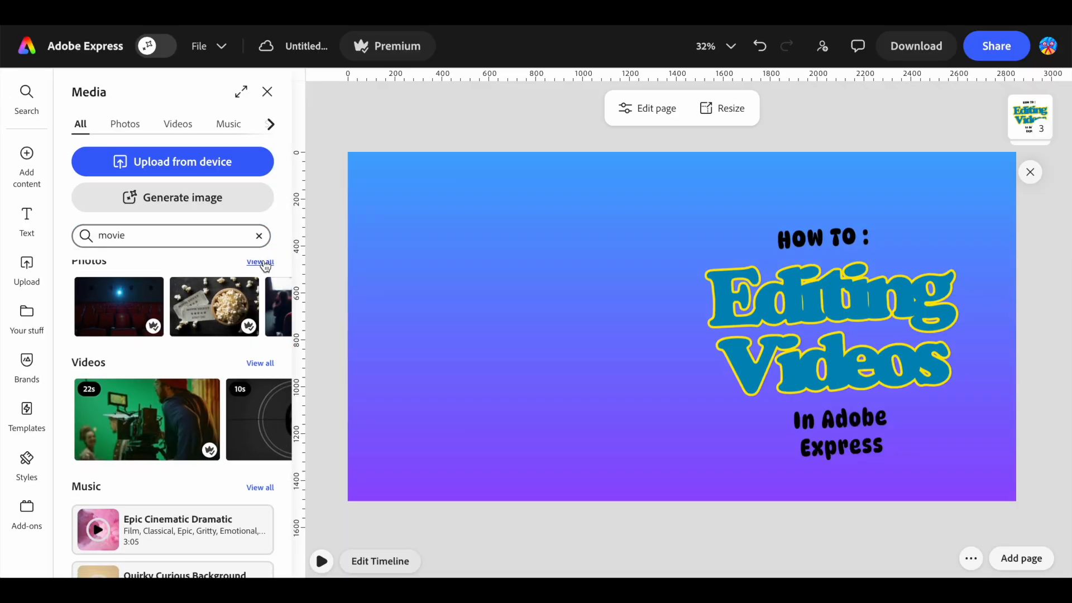
{"action": "scroll", "coordinate": [252, 279], "scroll_direction": "up", "scroll_amount": 1}
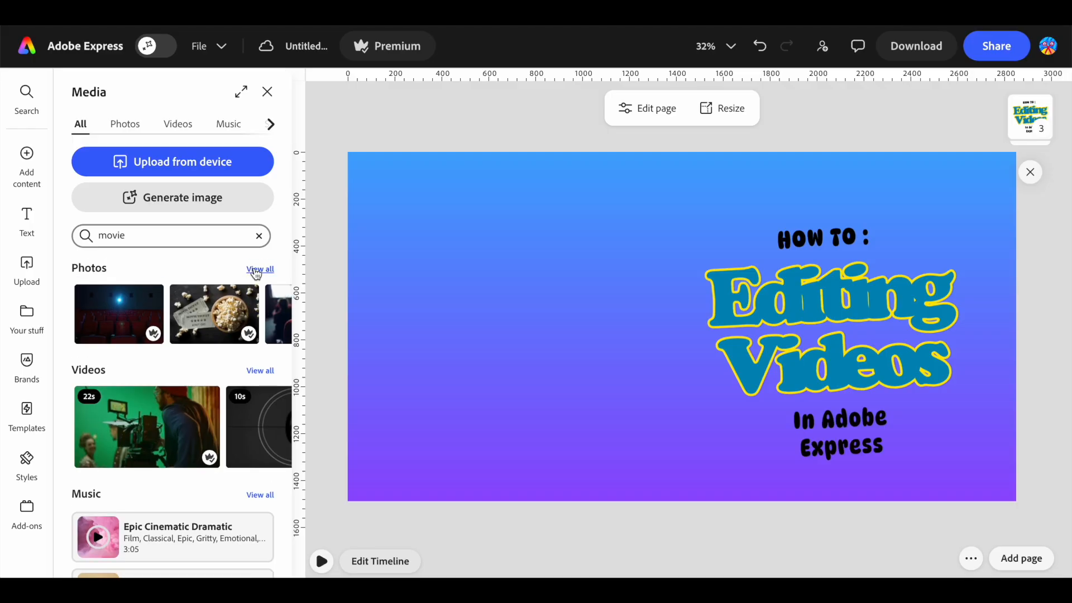
{"action": "left_click", "coordinate": [255, 271]}
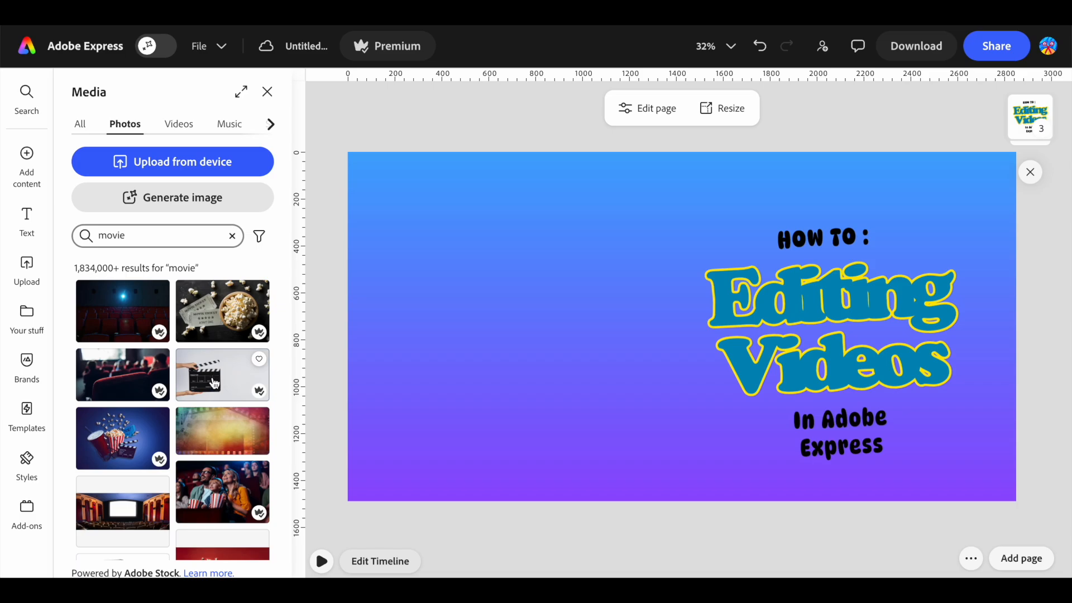
Add the photo of hands holding a clapperboard to the title scene, move it beside the title, and remove its background.
{"action": "left_click", "coordinate": [217, 382]}
{"action": "left_click_drag", "start_coordinate": [637, 331], "coordinate": [602, 335]}
{"action": "left_click", "coordinate": [118, 198]}
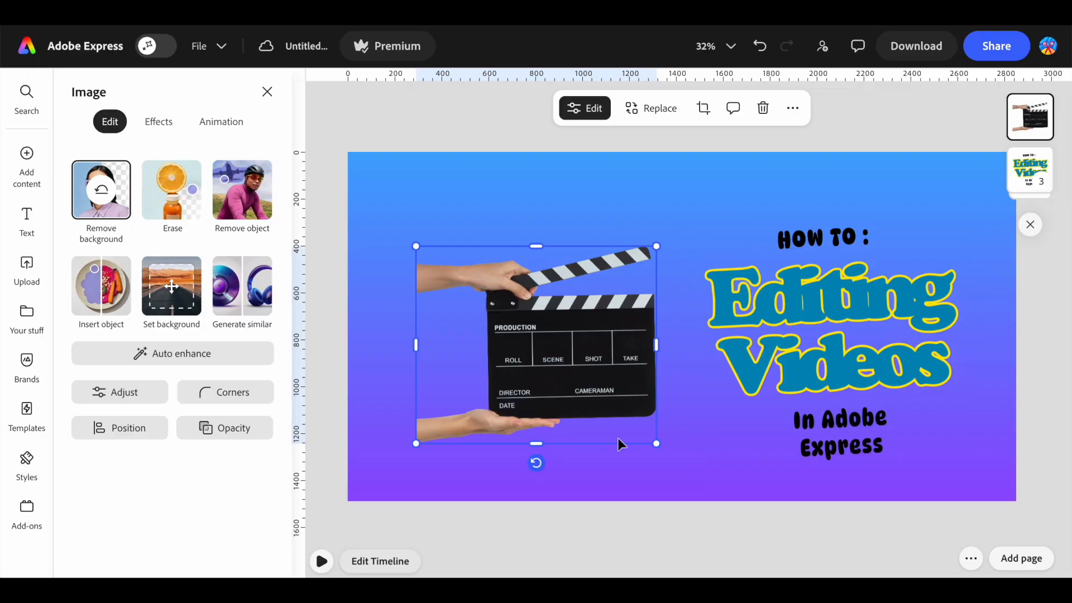
Enlarge the clapperboard image to fill the left half of the page, tilt it slightly counterclockwise, and deselect it.
{"action": "left_click_drag", "start_coordinate": [659, 246], "coordinate": [888, 179]}
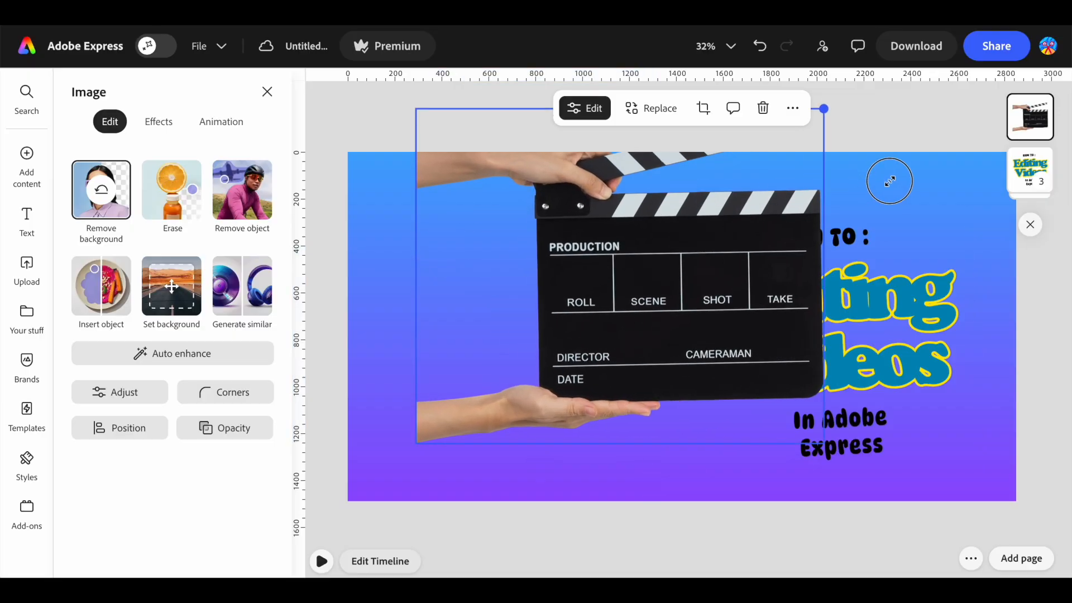
{"action": "left_click_drag", "start_coordinate": [799, 268], "coordinate": [661, 335]}
{"action": "left_click_drag", "start_coordinate": [603, 316], "coordinate": [601, 298]}
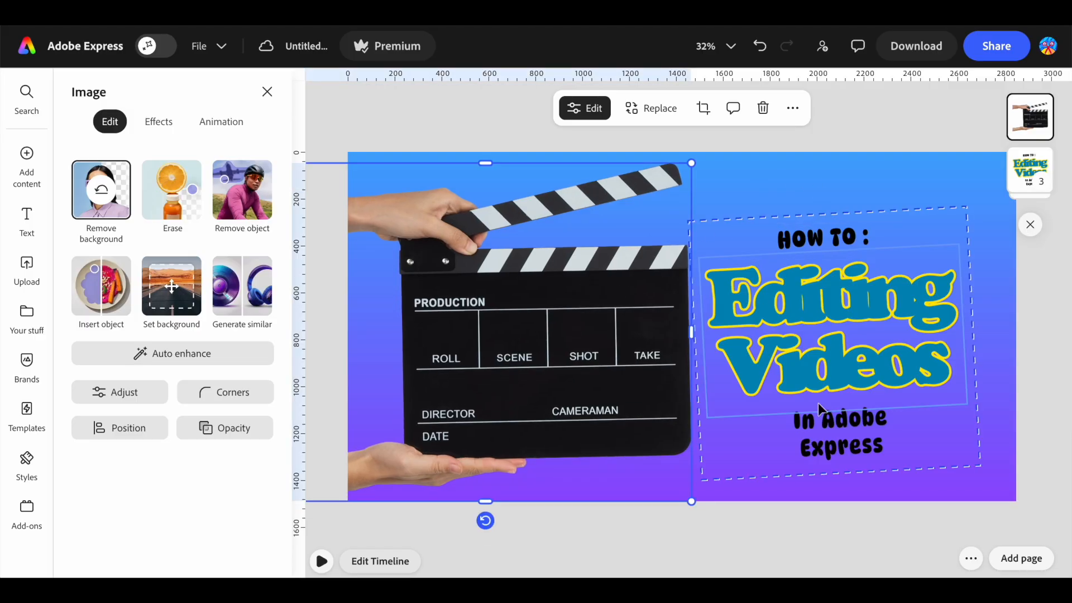
{"action": "left_click_drag", "start_coordinate": [485, 520], "coordinate": [517, 512]}
{"action": "left_click_drag", "start_coordinate": [656, 154], "coordinate": [639, 176]}
{"action": "left_click", "coordinate": [897, 186]}
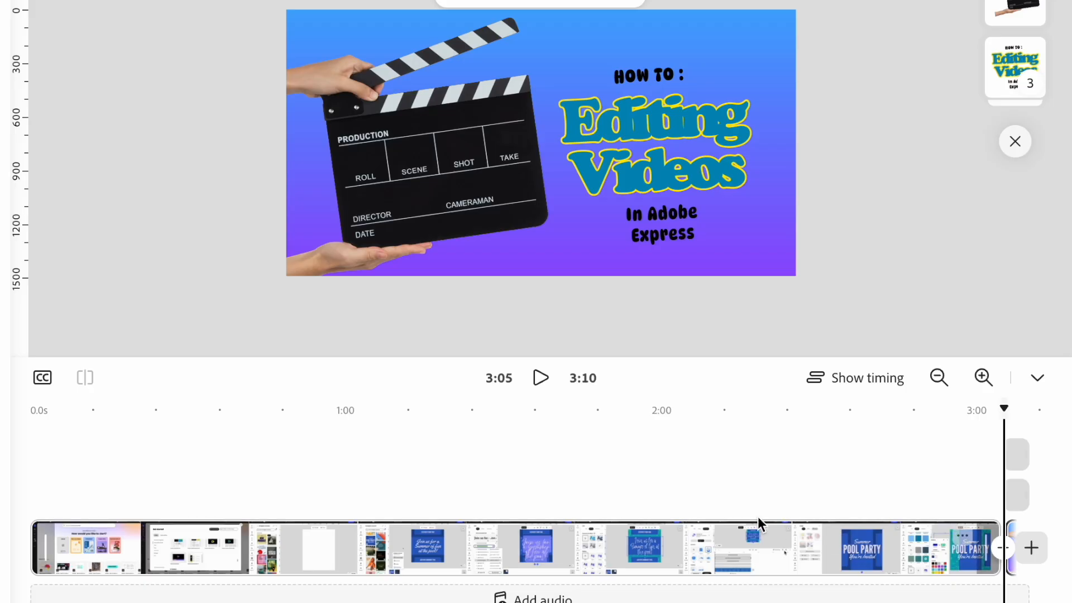
Move the title scene from the end of the timeline to the start, before the recording, and play back the opening.
{"action": "scroll", "coordinate": [781, 552], "scroll_direction": "right", "scroll_amount": 1}
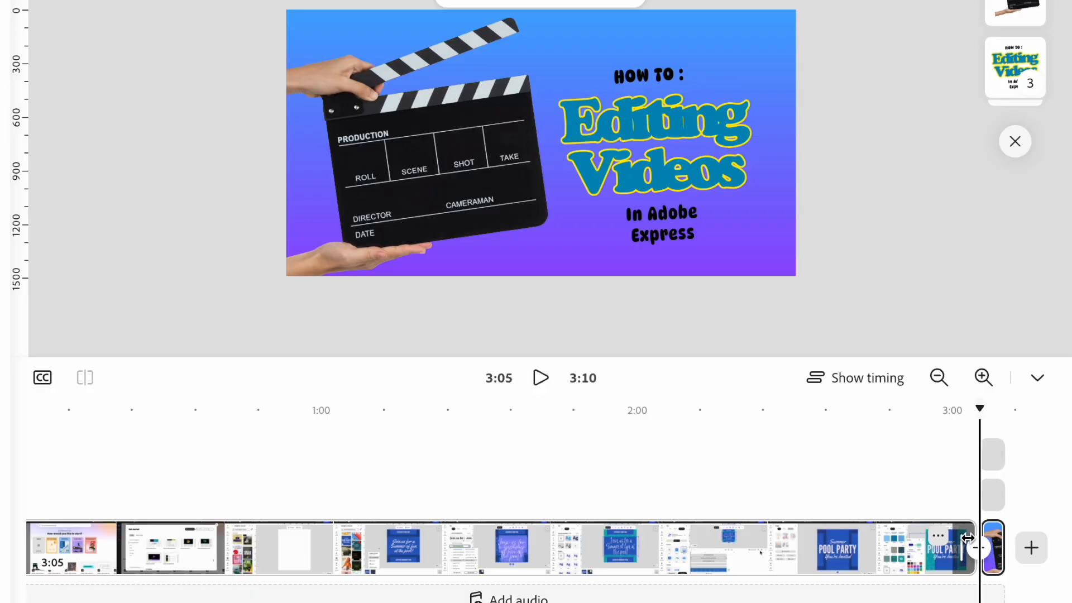
{"action": "left_click", "coordinate": [995, 533]}
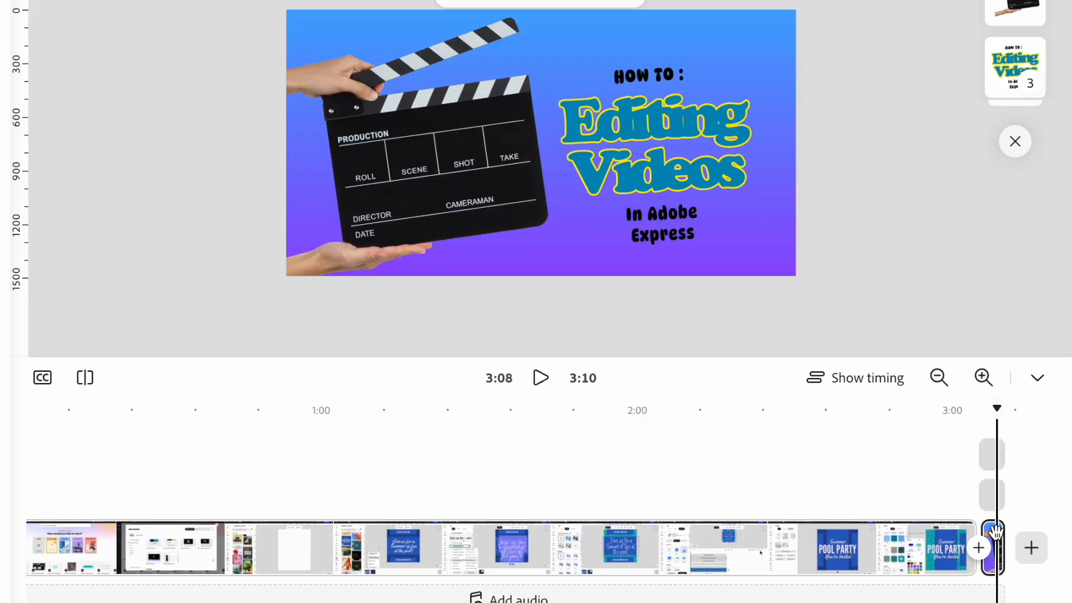
{"action": "left_click_drag", "start_coordinate": [995, 533], "coordinate": [31, 509]}
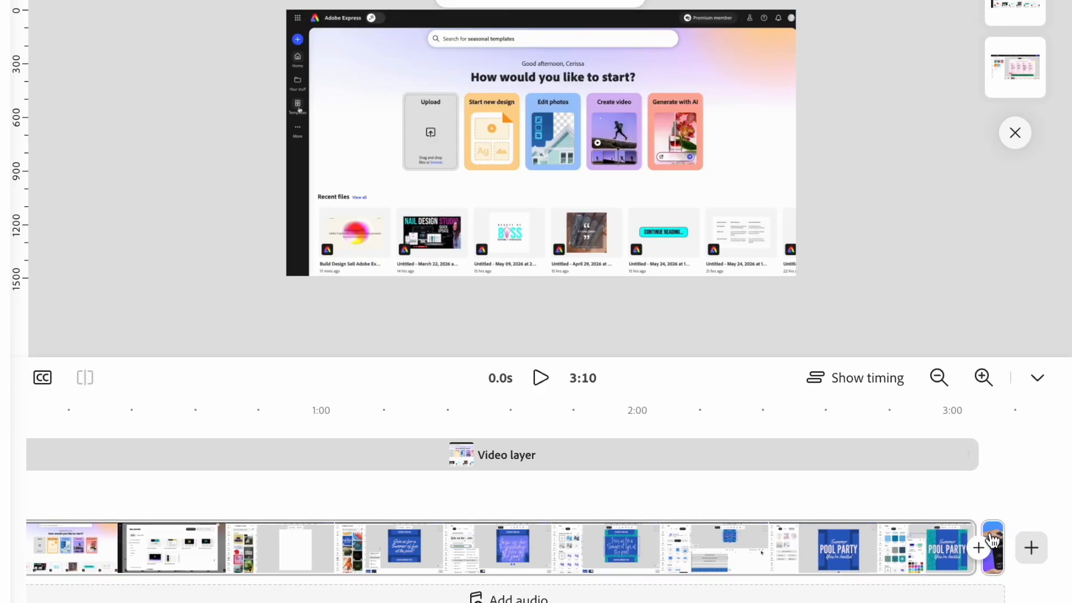
{"action": "left_click", "coordinate": [995, 535]}
{"action": "left_click_drag", "start_coordinate": [988, 529], "coordinate": [737, 505]}
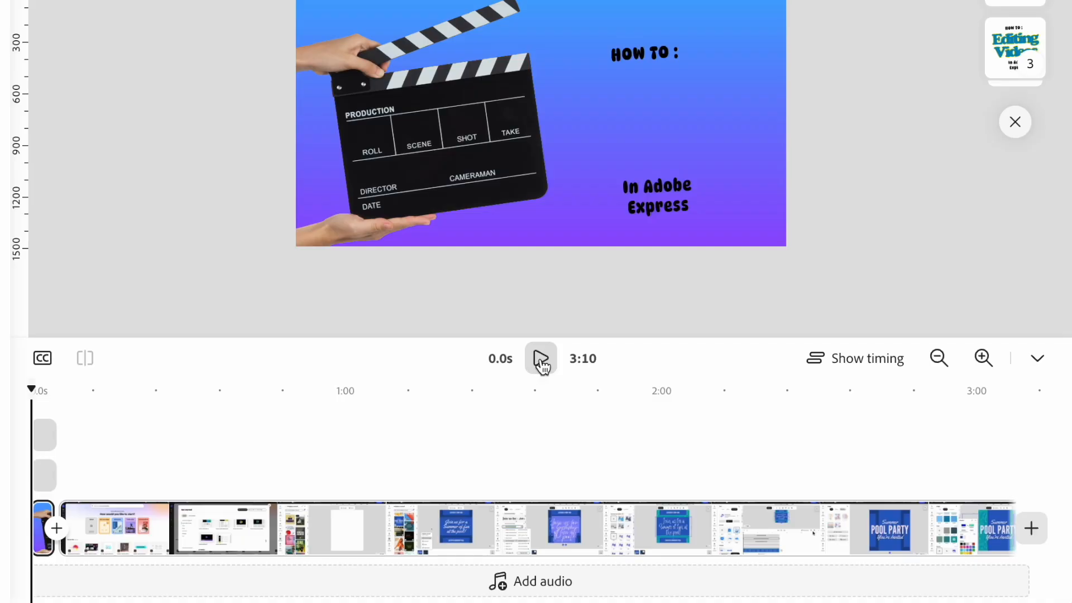
{"action": "left_click", "coordinate": [541, 363]}
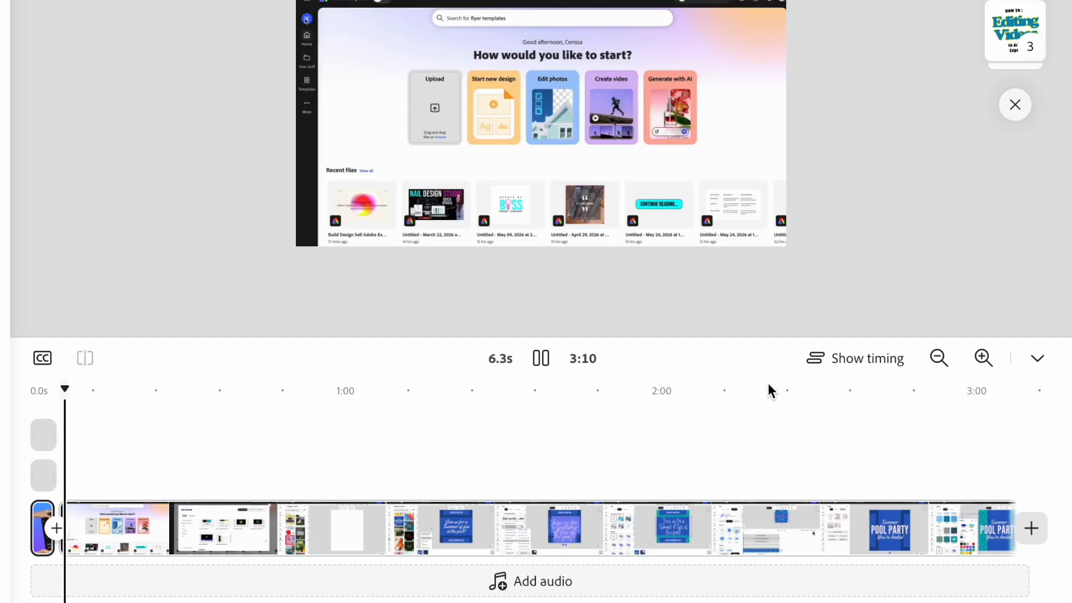
{"action": "left_click", "coordinate": [544, 359]}
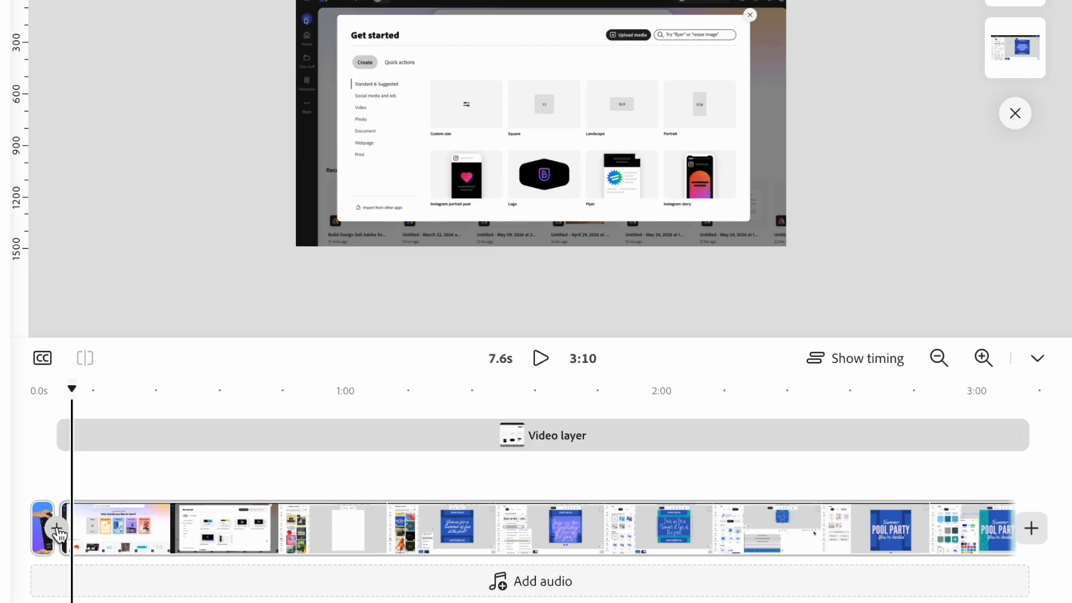
Add a Dip to black transition between the title scene and the screen recording, and preview it.
{"action": "left_click", "coordinate": [56, 528]}
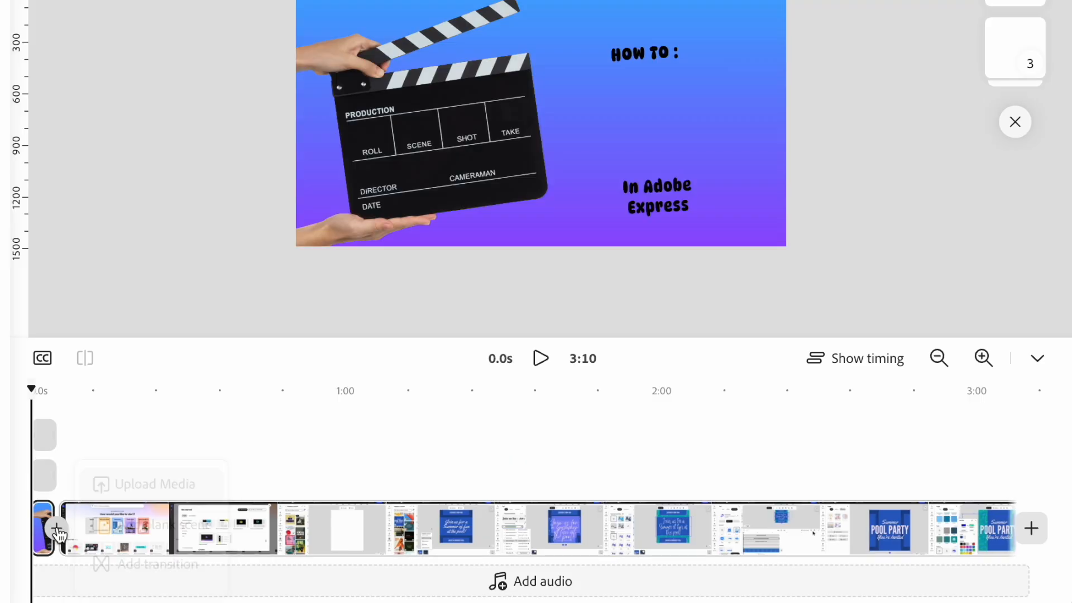
{"action": "left_click", "coordinate": [165, 564]}
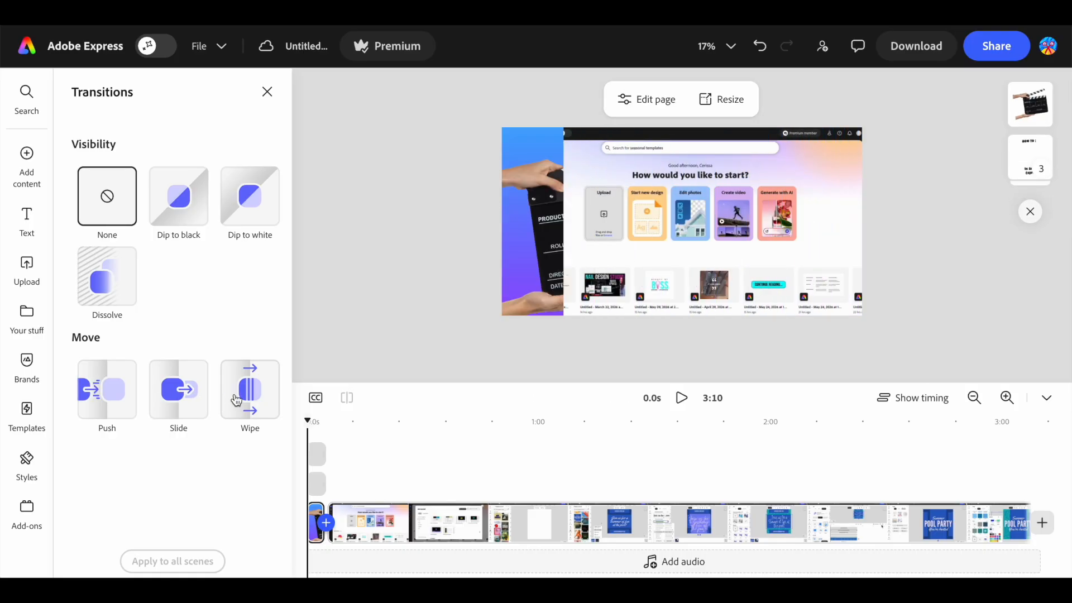
{"action": "left_click", "coordinate": [192, 219]}
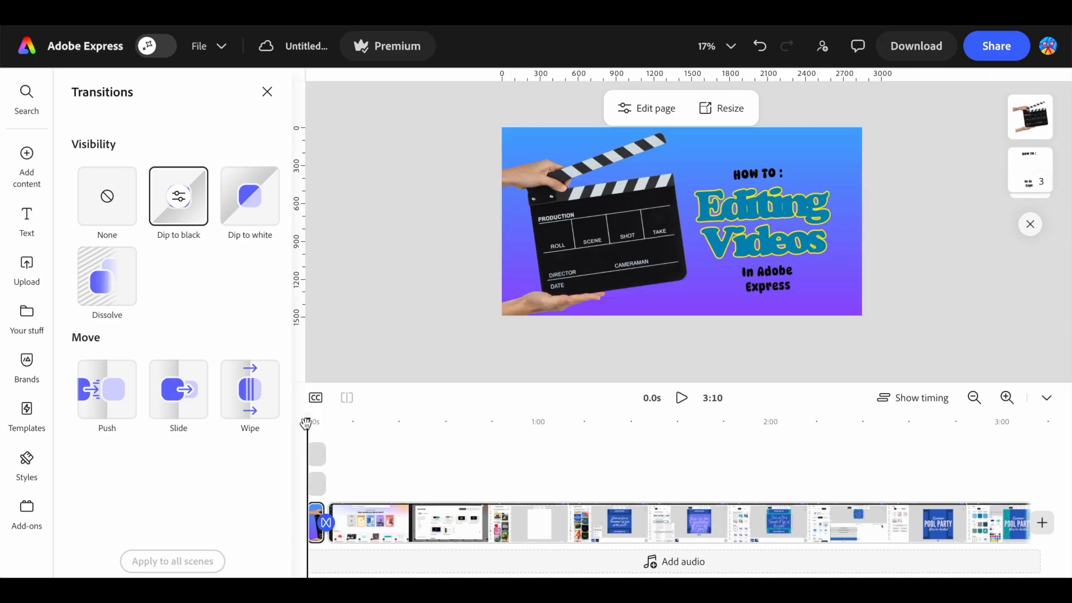
{"action": "left_click", "coordinate": [676, 399]}
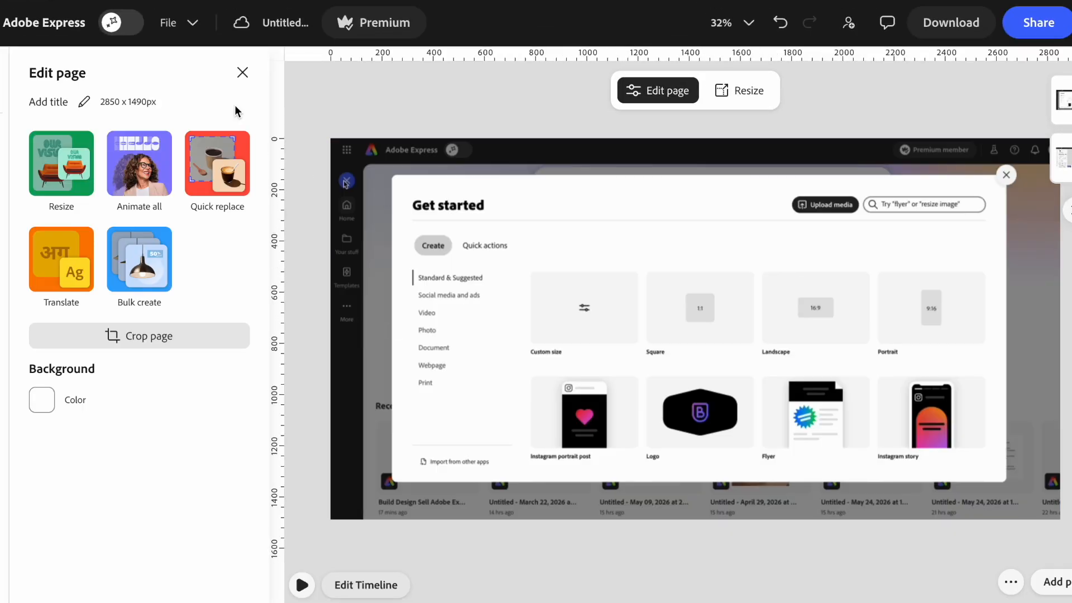
Play back the recording on the canvas and examine the long scroll through the social media and ads formats.
{"action": "left_click", "coordinate": [235, 72]}
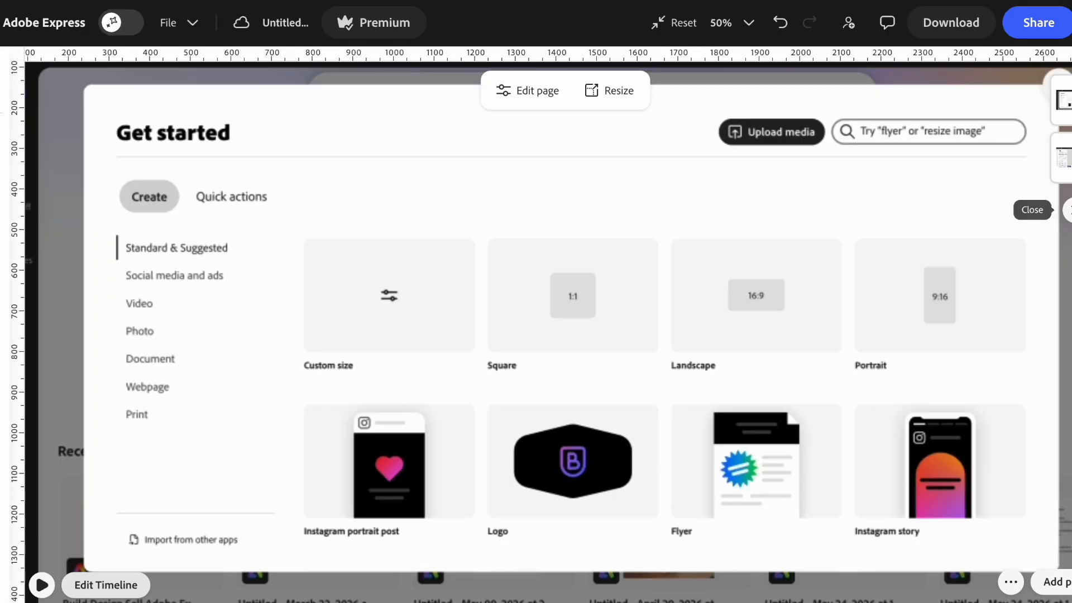
{"action": "left_click", "coordinate": [1069, 210]}
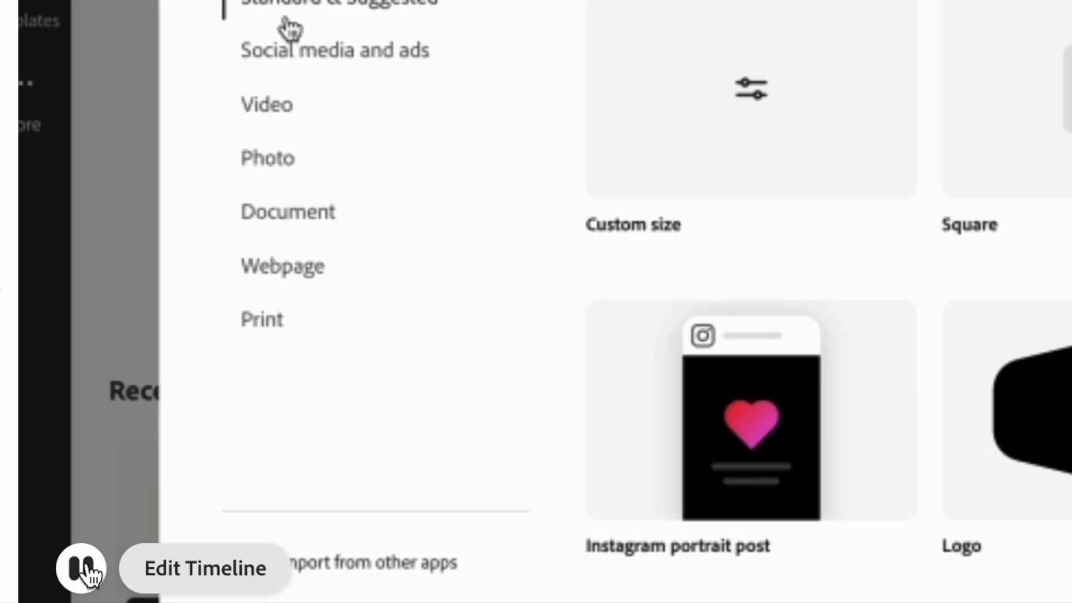
{"action": "left_click", "coordinate": [290, 59]}
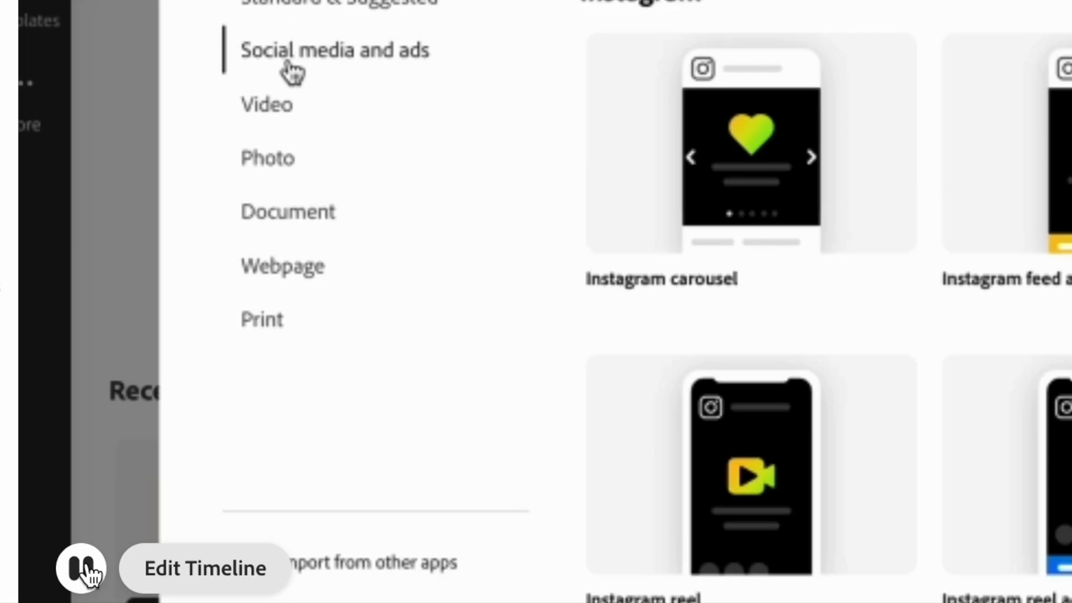
{"action": "scroll", "coordinate": [765, 62], "scroll_direction": "down", "scroll_amount": 5}
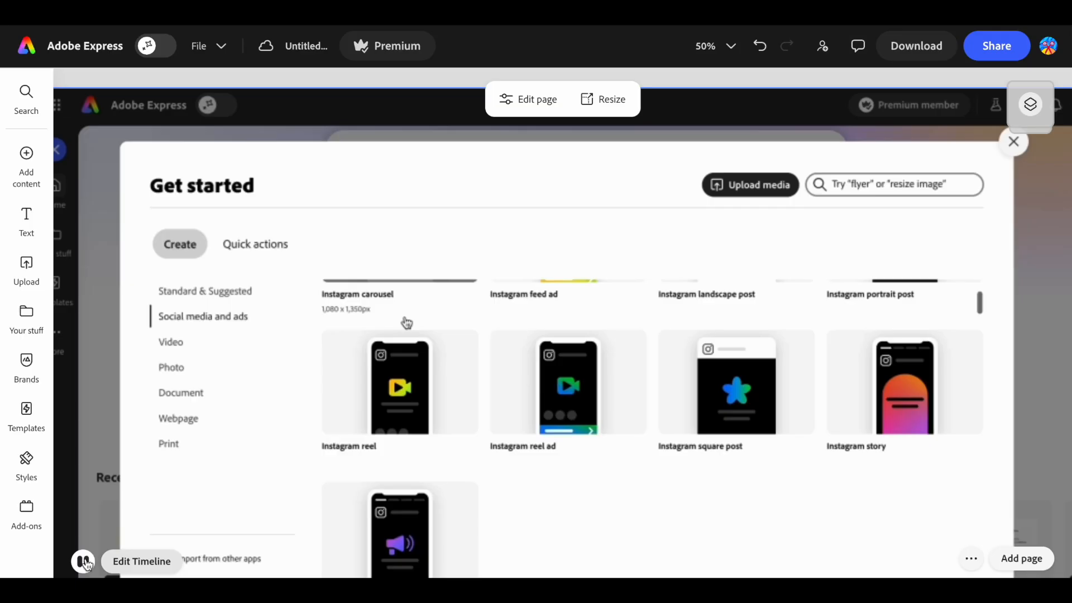
{"action": "scroll", "coordinate": [406, 323], "scroll_direction": "down", "scroll_amount": 4}
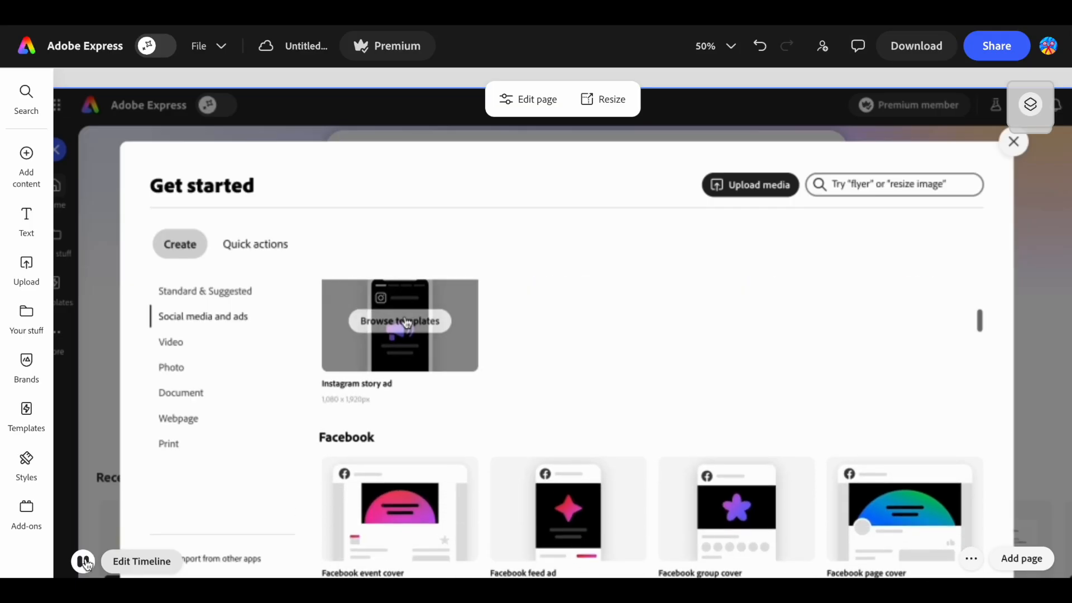
{"action": "scroll", "coordinate": [406, 322], "scroll_direction": "down", "scroll_amount": 4}
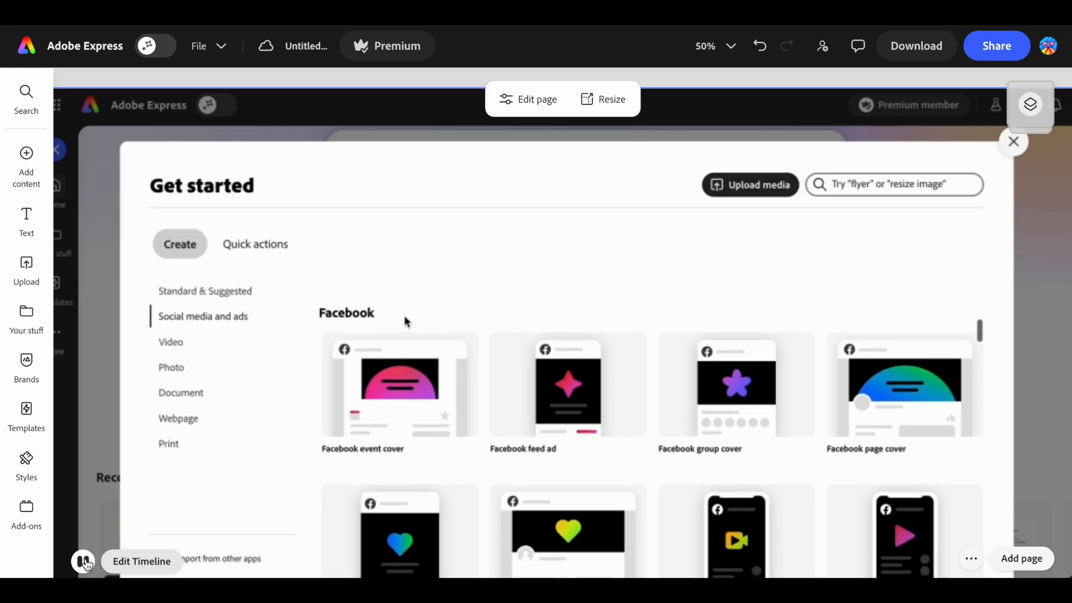
{"action": "scroll", "coordinate": [407, 323], "scroll_direction": "down", "scroll_amount": 4}
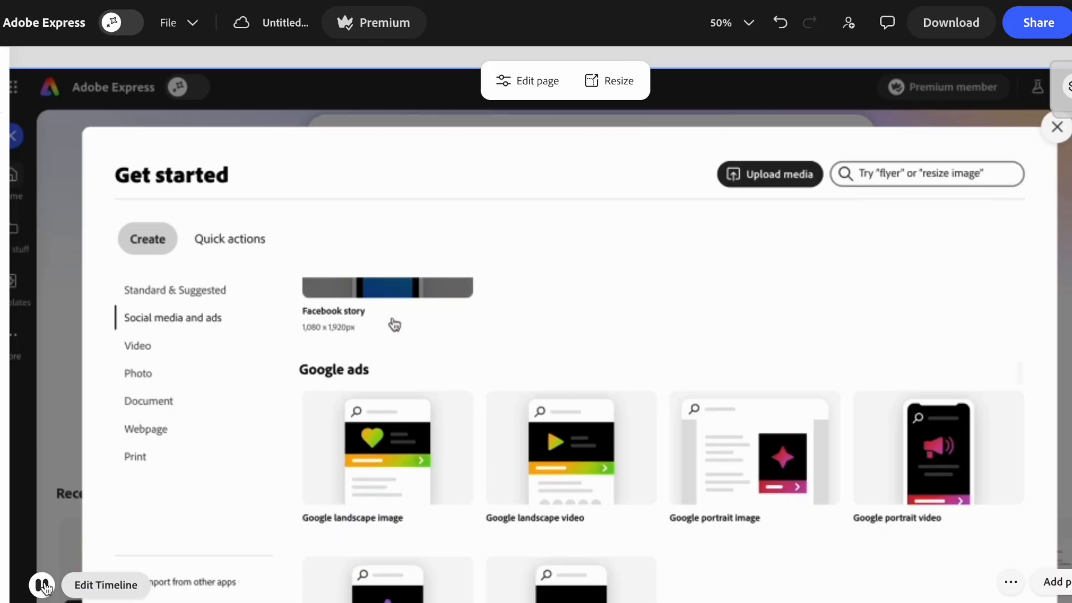
{"action": "scroll", "coordinate": [394, 322], "scroll_direction": "down", "scroll_amount": 5}
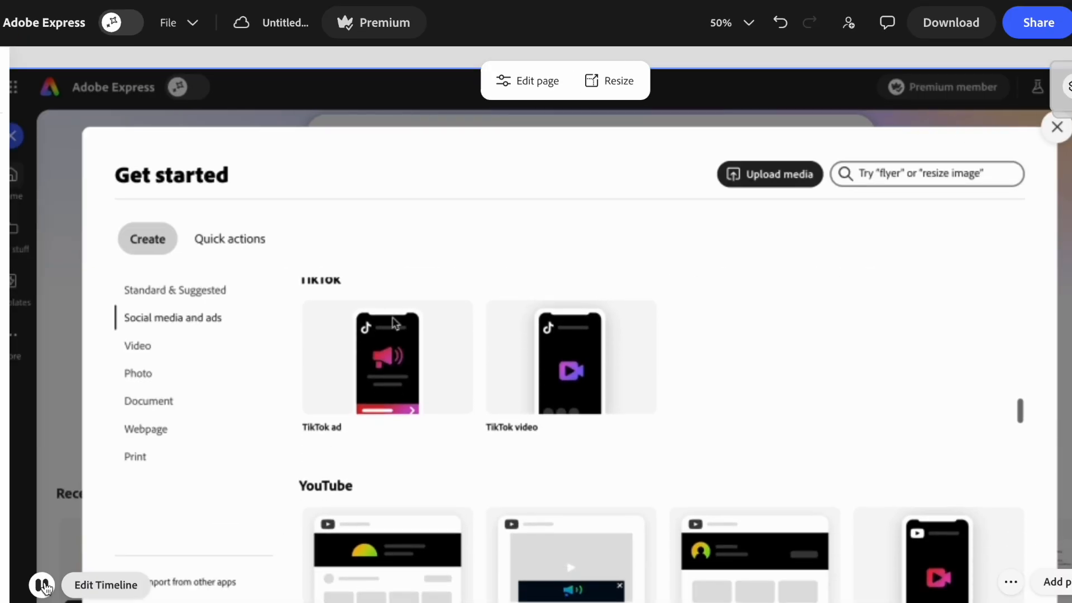
{"action": "scroll", "coordinate": [394, 324], "scroll_direction": "down", "scroll_amount": 6}
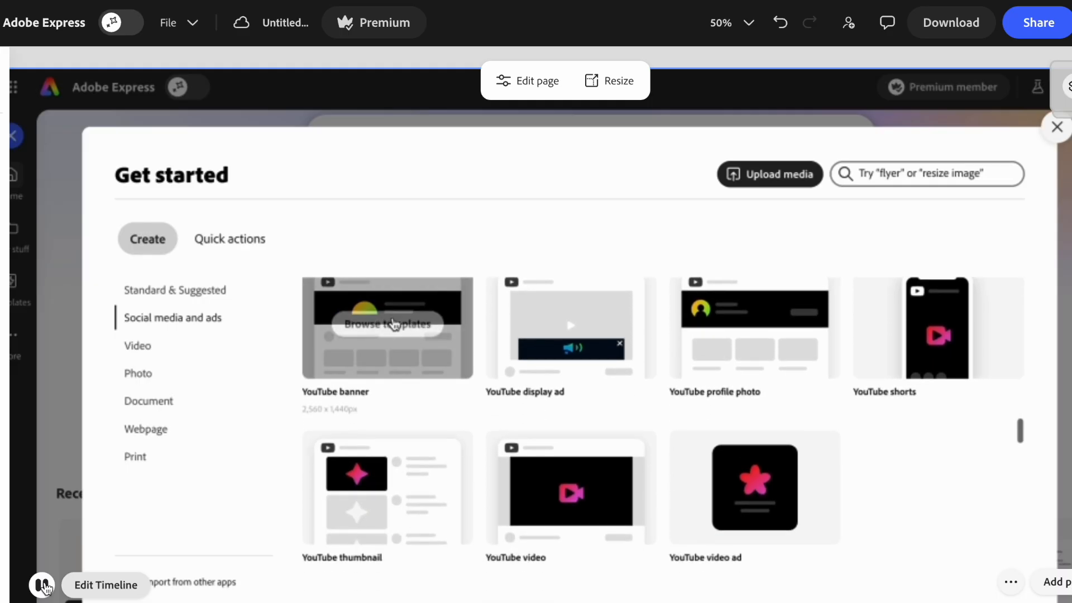
{"action": "scroll", "coordinate": [394, 323], "scroll_direction": "down", "scroll_amount": 7}
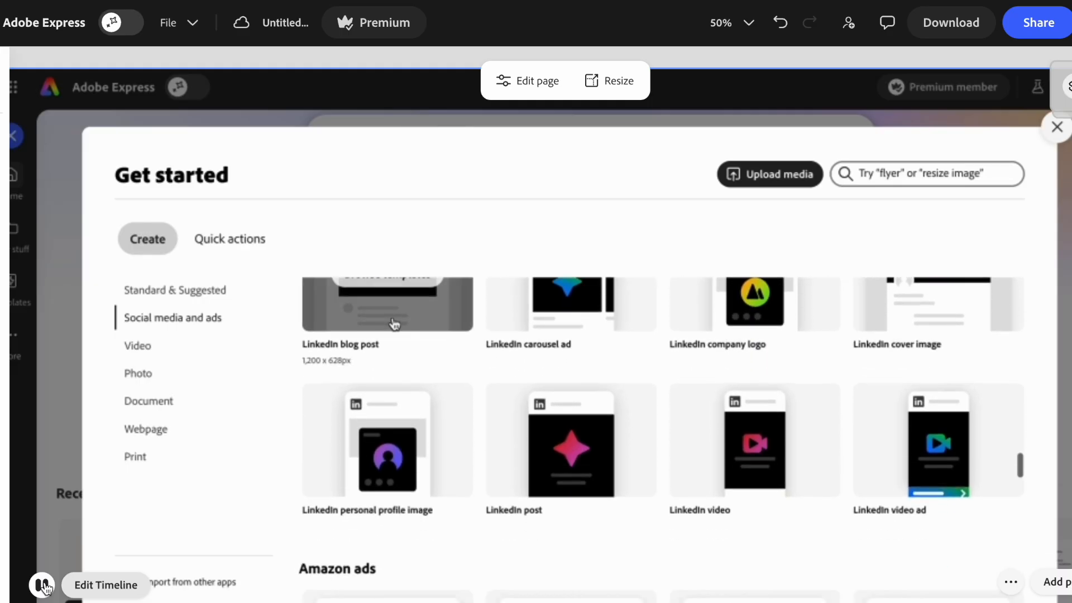
{"action": "scroll", "coordinate": [394, 324], "scroll_direction": "down", "scroll_amount": 7}
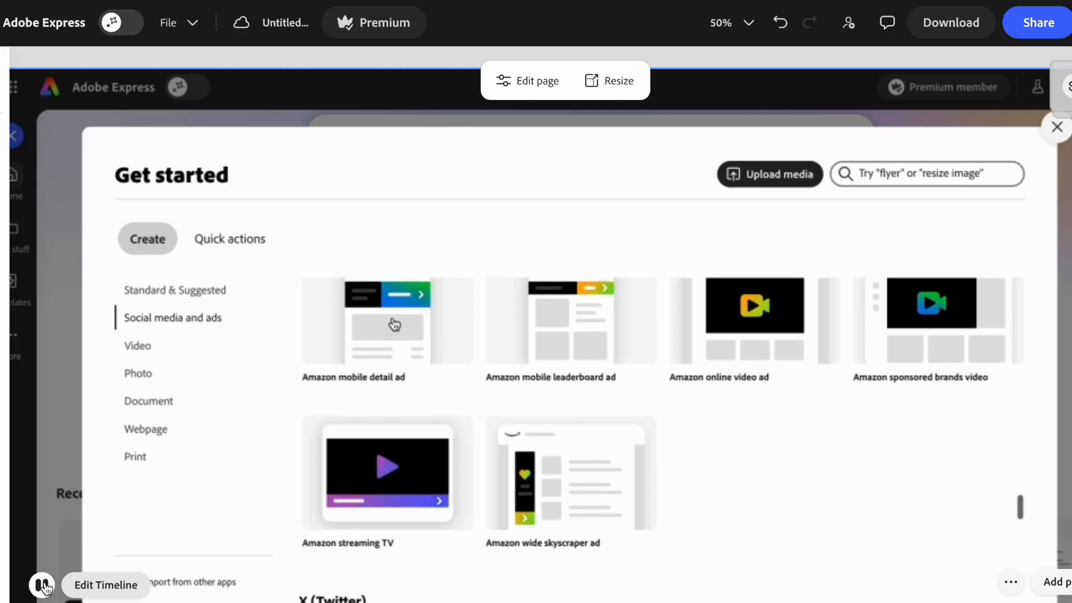
{"action": "scroll", "coordinate": [394, 323], "scroll_direction": "down", "scroll_amount": 6}
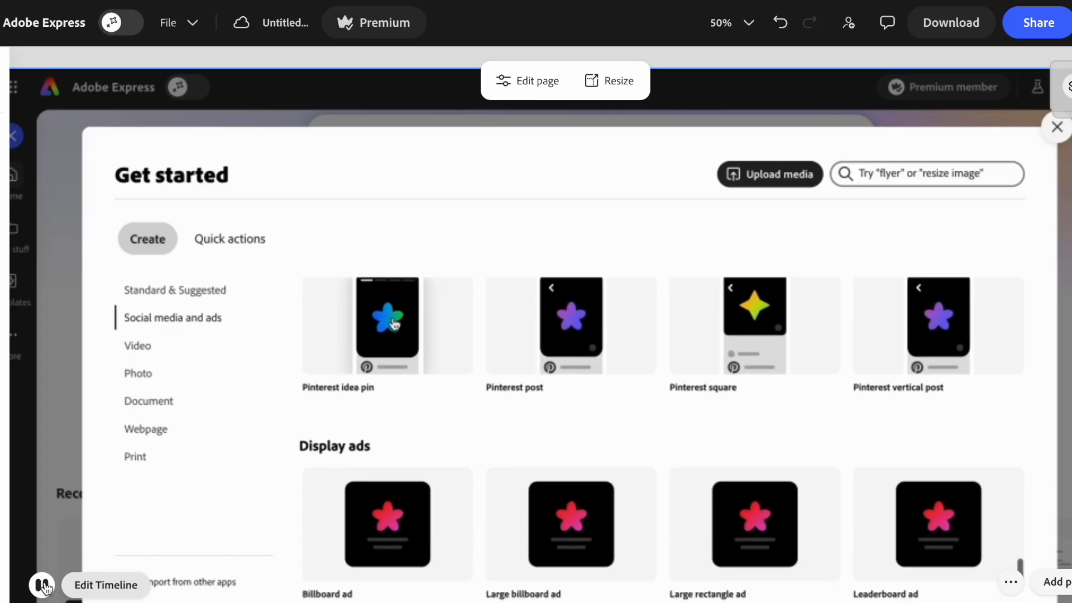
{"action": "left_click", "coordinate": [46, 587]}
Split the screen recording at 10.3 seconds and at 34.3 seconds, and select the segment between the two cuts.
{"action": "left_click", "coordinate": [106, 585]}
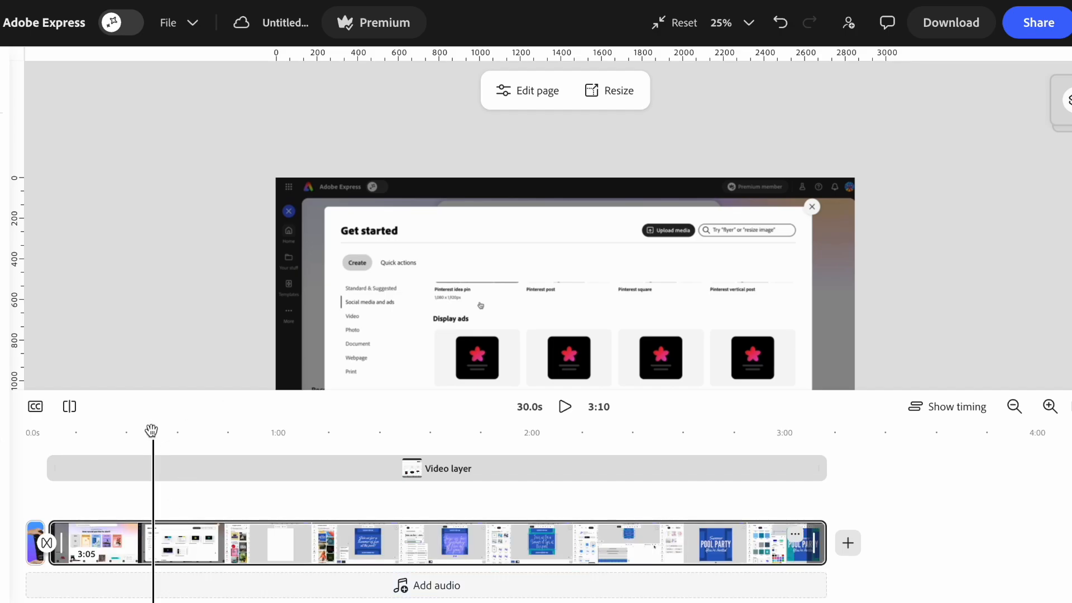
{"action": "left_click_drag", "start_coordinate": [153, 433], "coordinate": [69, 458]}
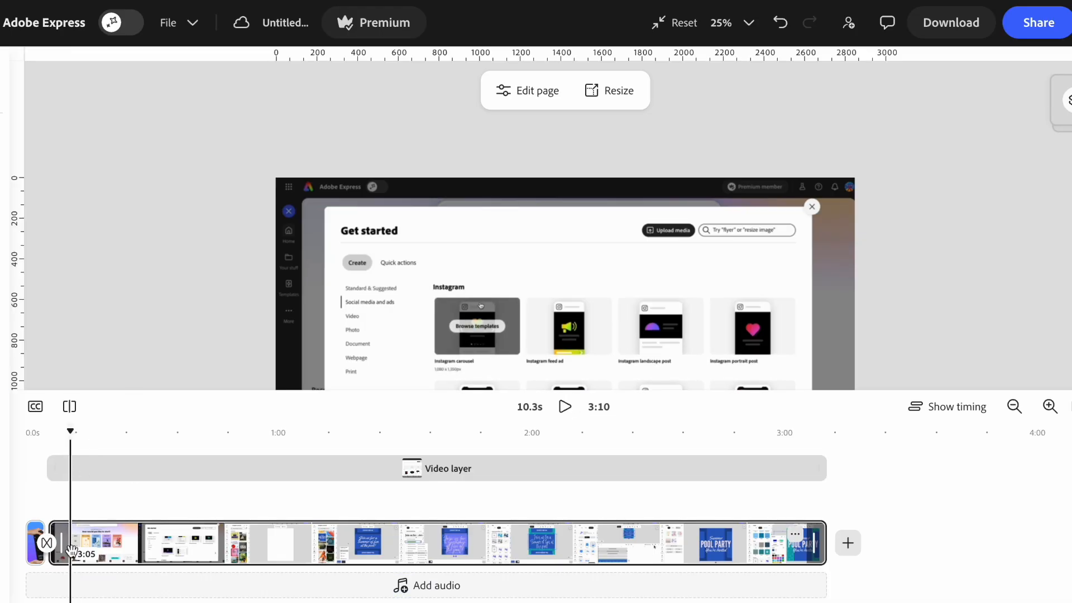
{"action": "left_click", "coordinate": [69, 410]}
{"action": "left_click_drag", "start_coordinate": [72, 433], "coordinate": [170, 431]}
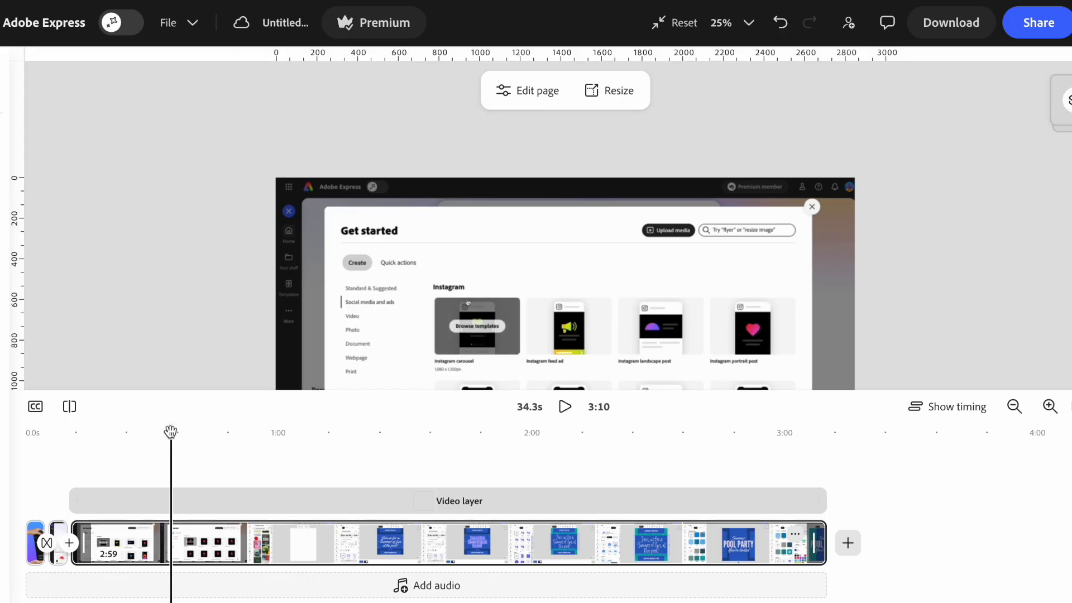
{"action": "left_click", "coordinate": [69, 406]}
{"action": "left_click", "coordinate": [106, 535]}
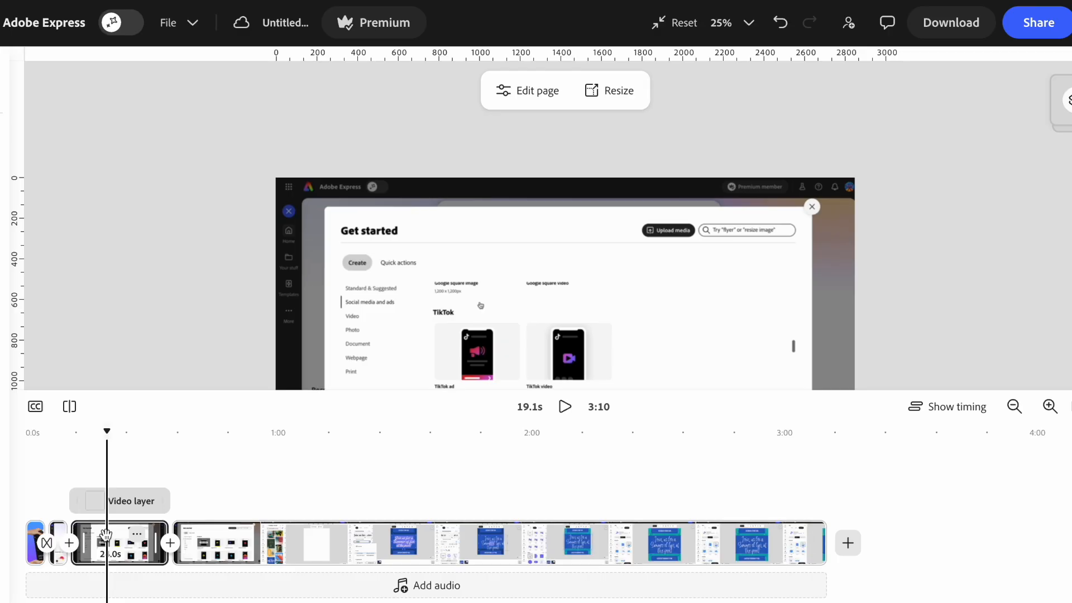
Delete the segment between the 10.3-second and 34.3-second cuts, and play back the recording across the join.
{"action": "right_click", "coordinate": [106, 535]}
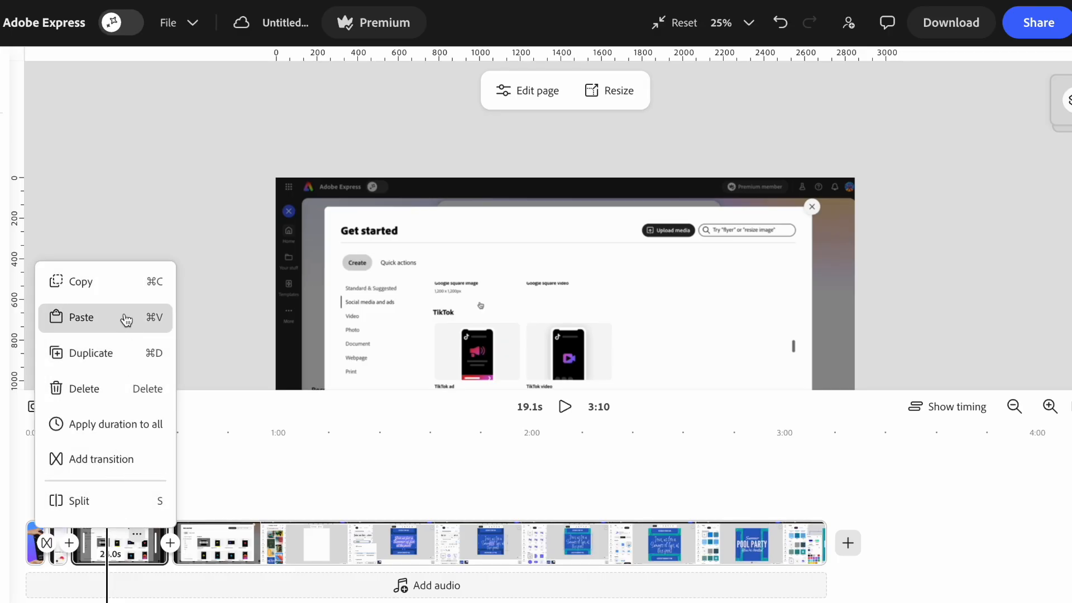
{"action": "left_click", "coordinate": [108, 391]}
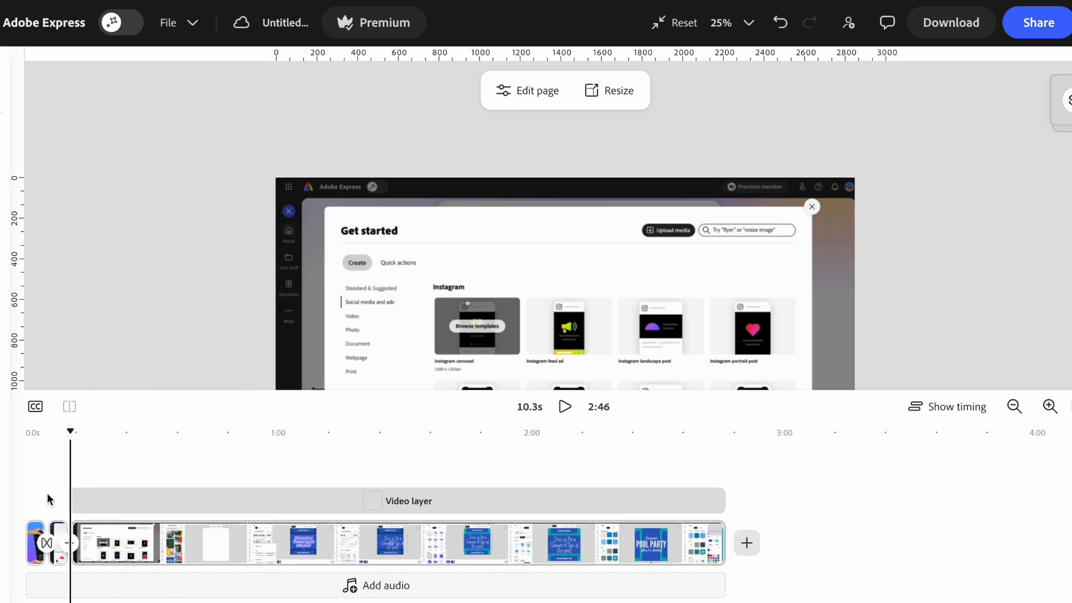
{"action": "left_click", "coordinate": [566, 410]}
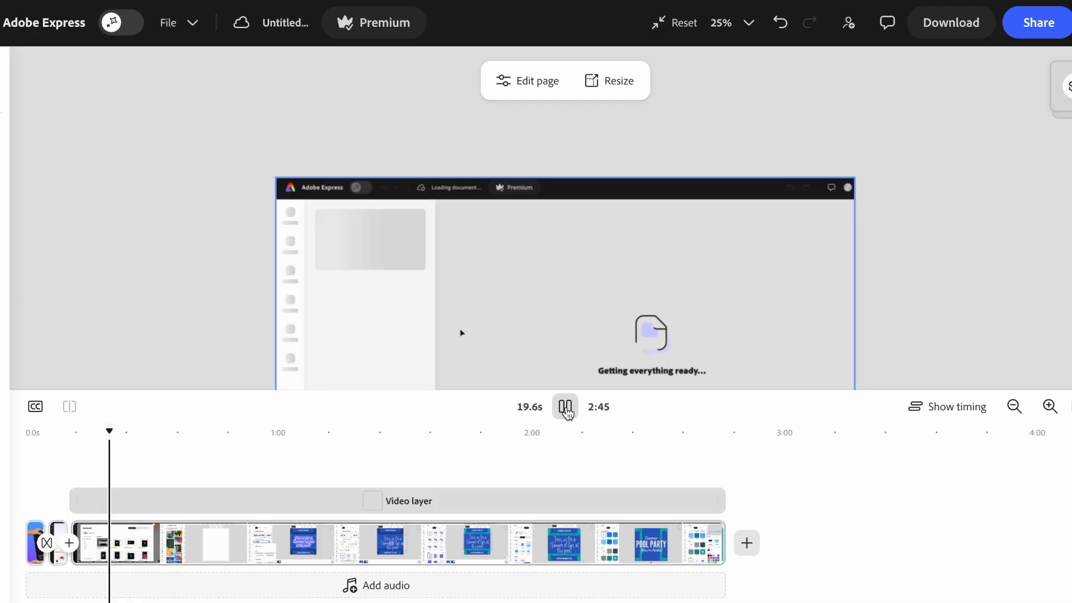
{"action": "left_click", "coordinate": [565, 407]}
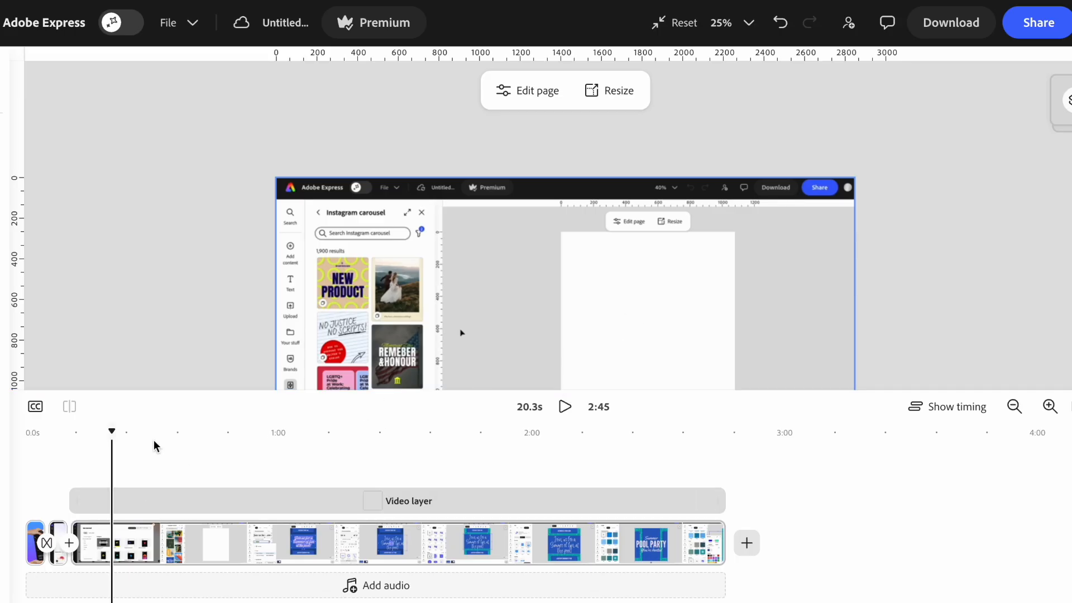
Split the recording at 17.2 seconds, delete the short piece before that cut, and play back the result from the title scene.
{"action": "mouse_move", "coordinate": [108, 433]}
{"action": "left_mouse_down"}
{"action": "mouse_move", "coordinate": [75, 449]}
{"action": "mouse_move", "coordinate": [104, 445]}
{"action": "left_mouse_up"}
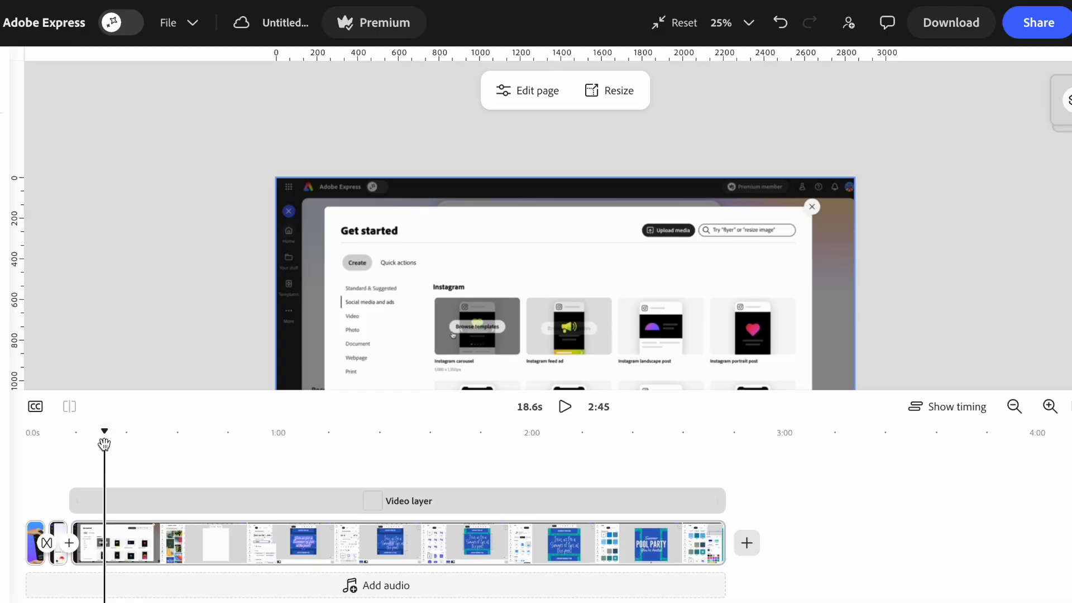
{"action": "left_click", "coordinate": [98, 540]}
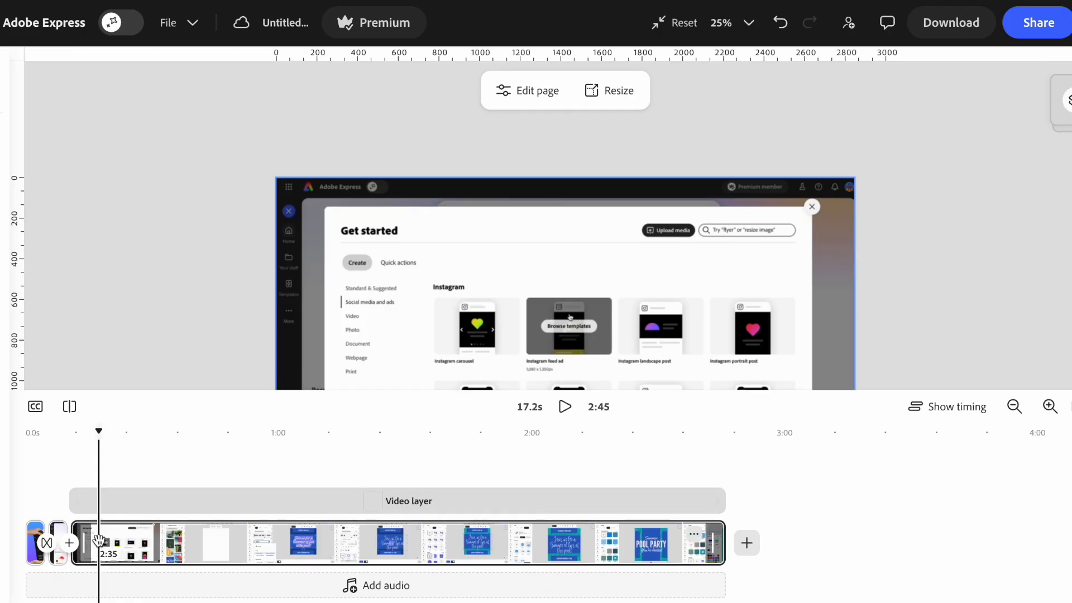
{"action": "left_click", "coordinate": [69, 409]}
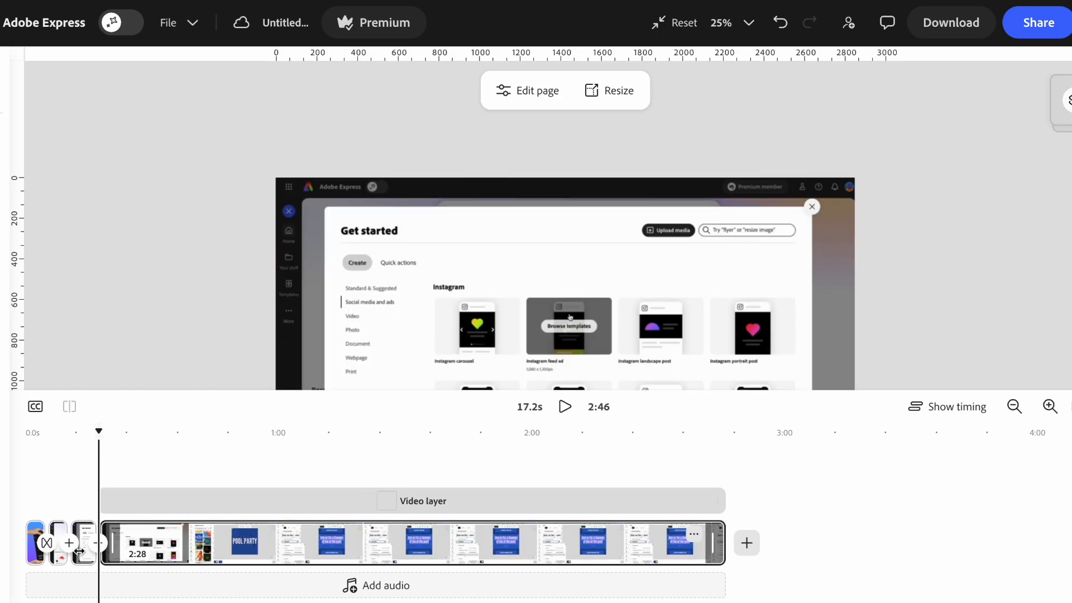
{"action": "left_click", "coordinate": [87, 535]}
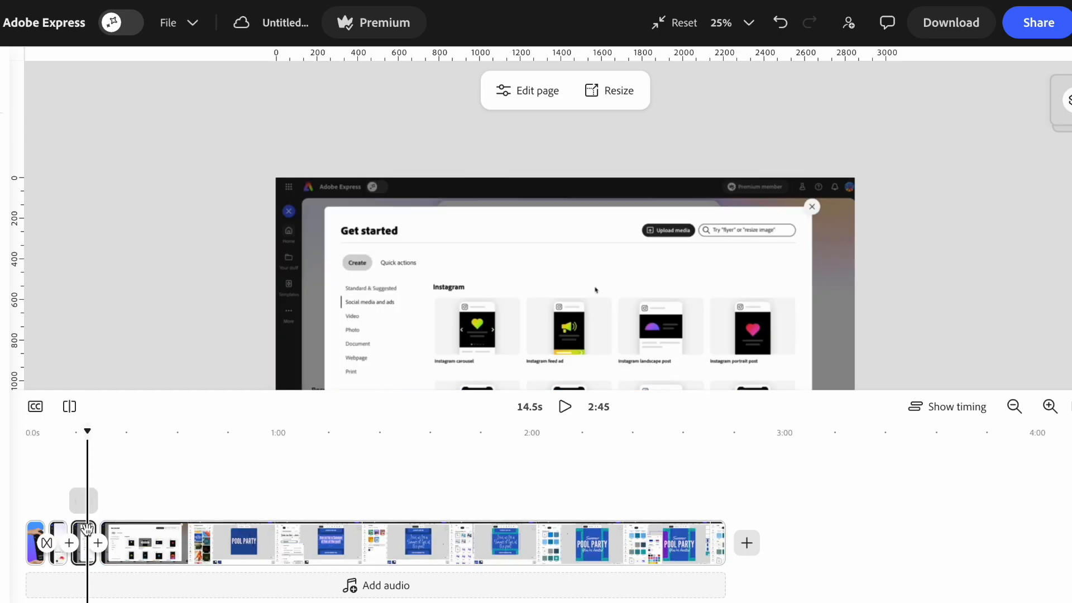
{"action": "right_click", "coordinate": [87, 529]}
{"action": "left_click", "coordinate": [106, 384]}
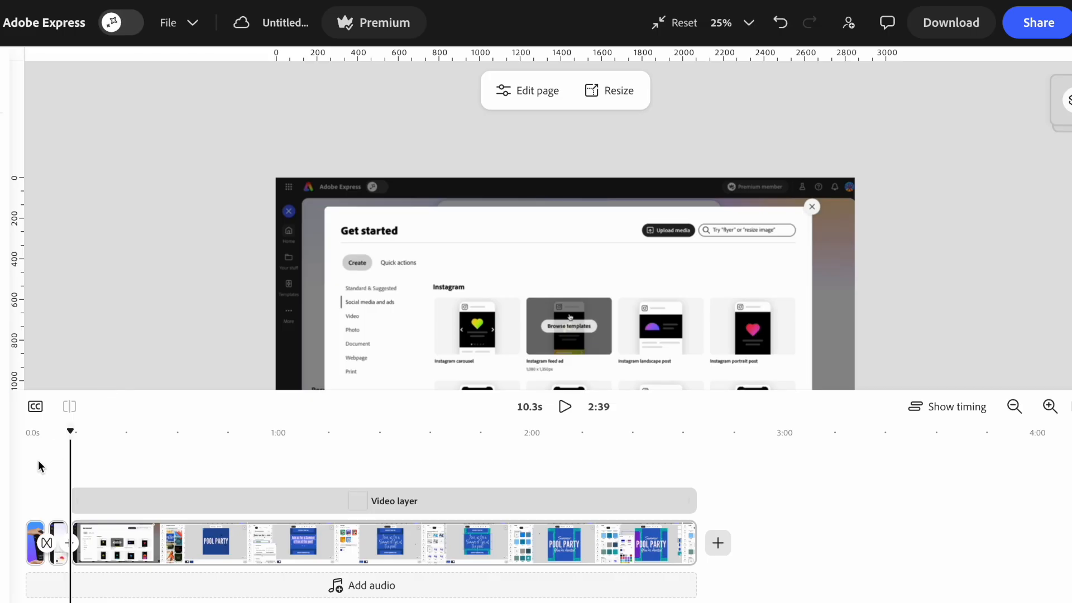
{"action": "left_click_drag", "start_coordinate": [69, 433], "coordinate": [47, 442]}
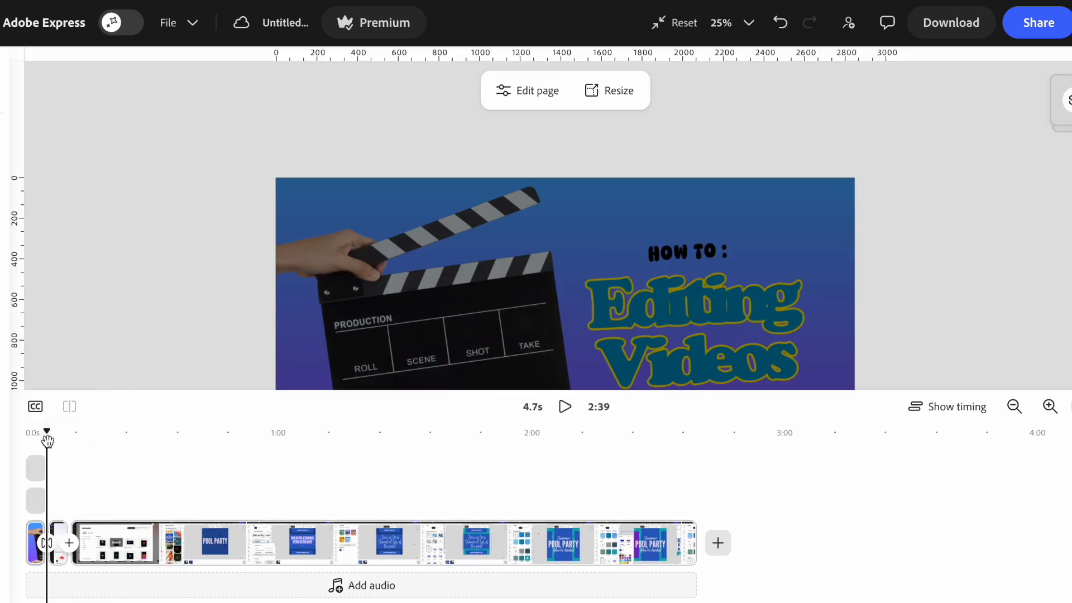
{"action": "left_click", "coordinate": [564, 406]}
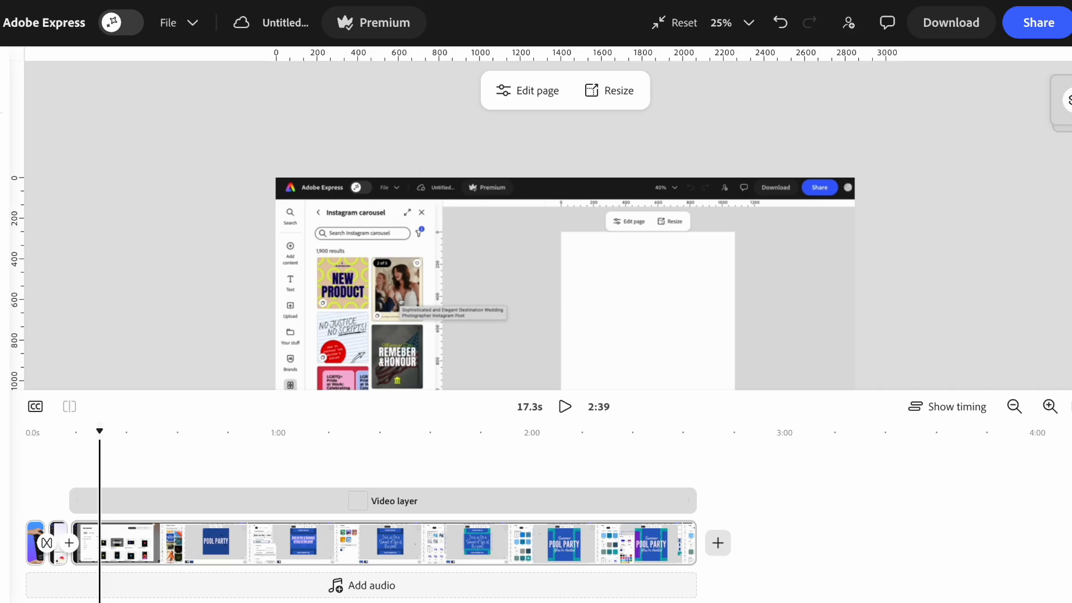
Add a text layer reading "Choosing a Template" over the recording at 17.3 seconds.
{"action": "left_click", "coordinate": [1, 213]}
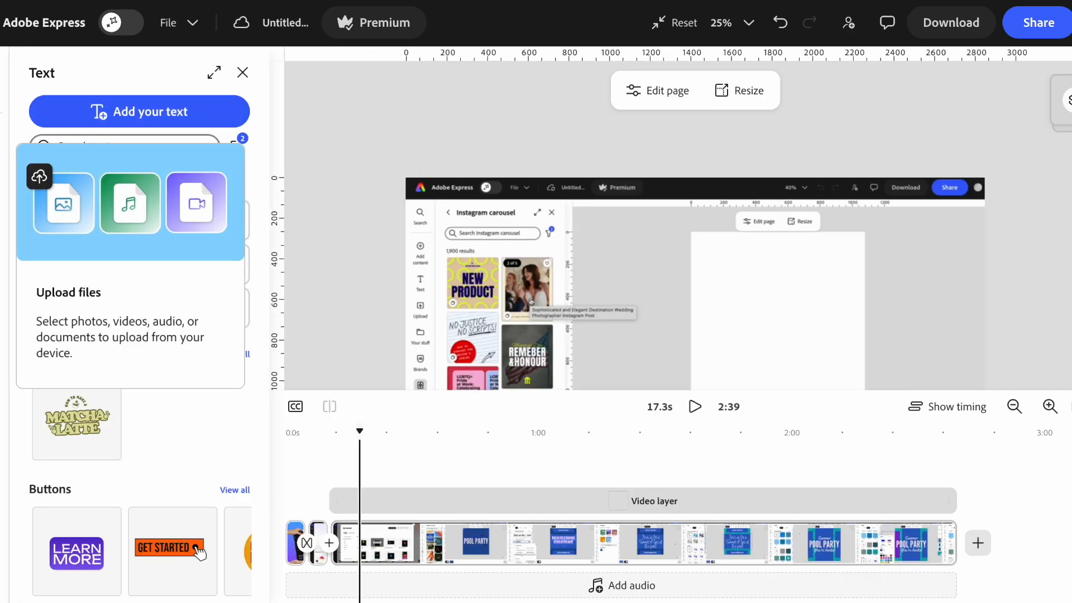
{"action": "scroll", "coordinate": [175, 314], "scroll_direction": "down", "scroll_amount": 3}
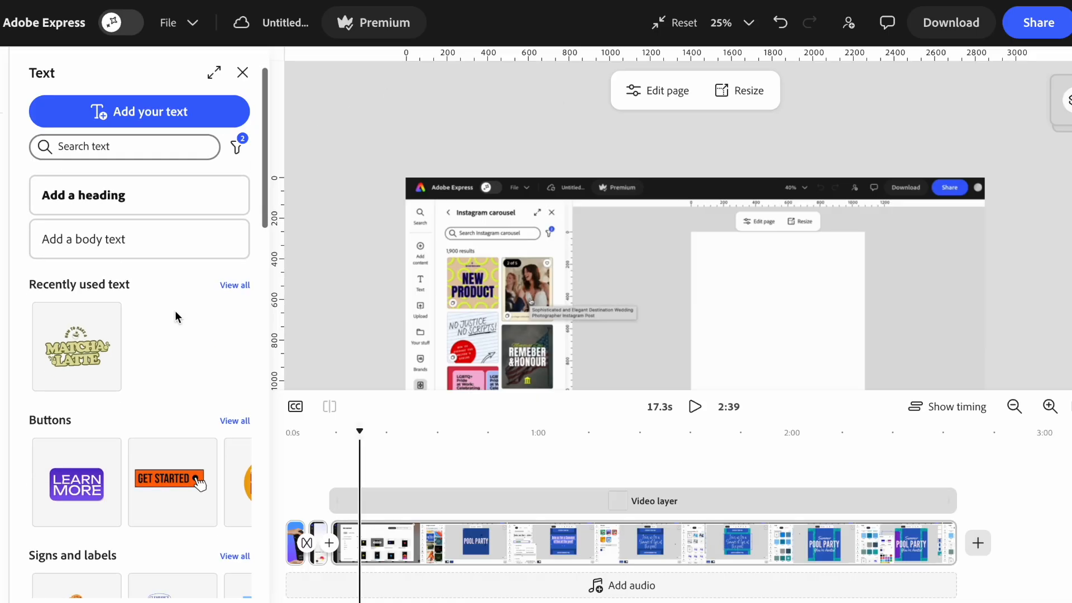
{"action": "scroll", "coordinate": [174, 312], "scroll_direction": "up", "scroll_amount": 2}
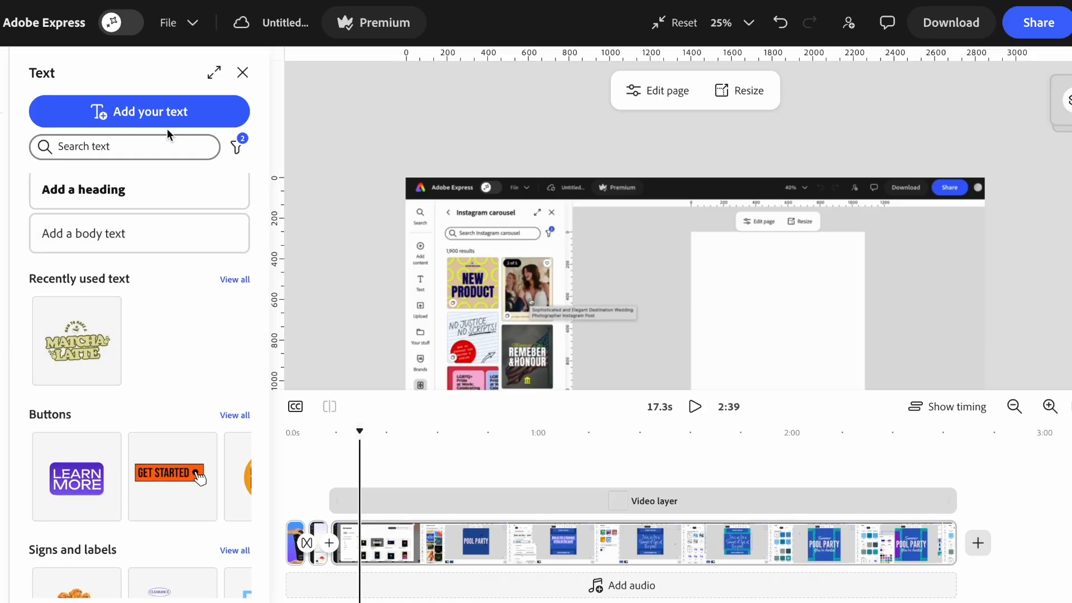
{"action": "left_click", "coordinate": [149, 120]}
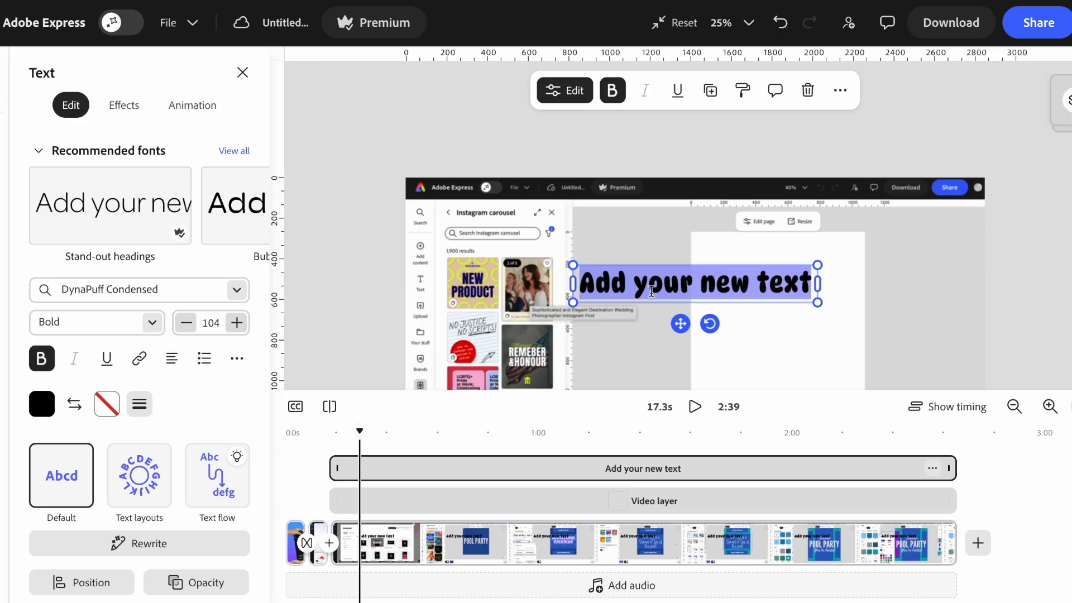
{"action": "type", "text": "Choosign"}
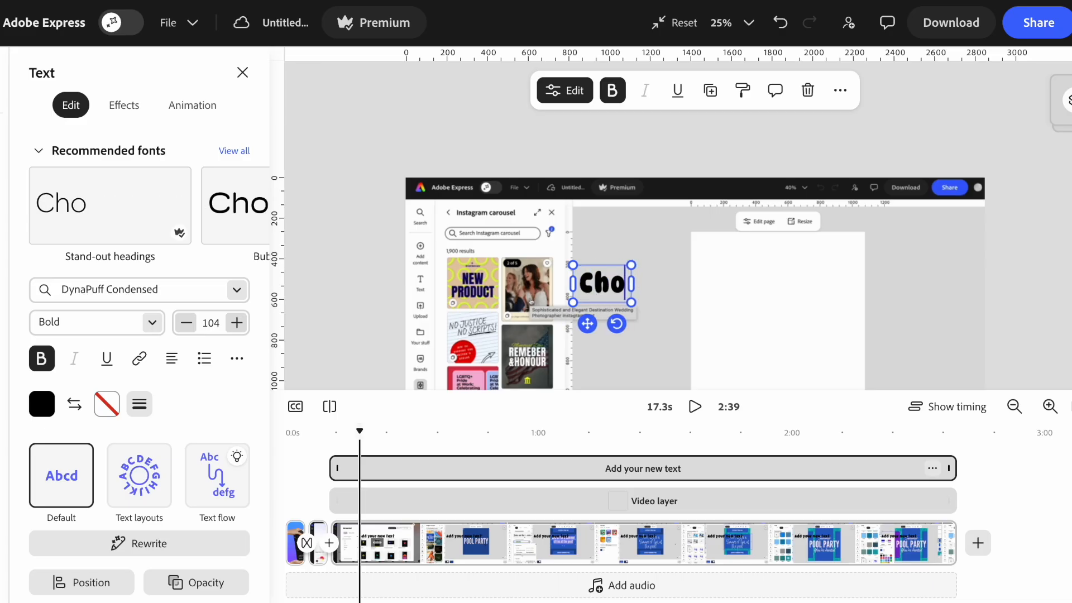
{"action": "key", "text": "BackSpace"}
{"action": "key", "text": "BackSpace"}
{"action": "type", "text": "ng a t"}
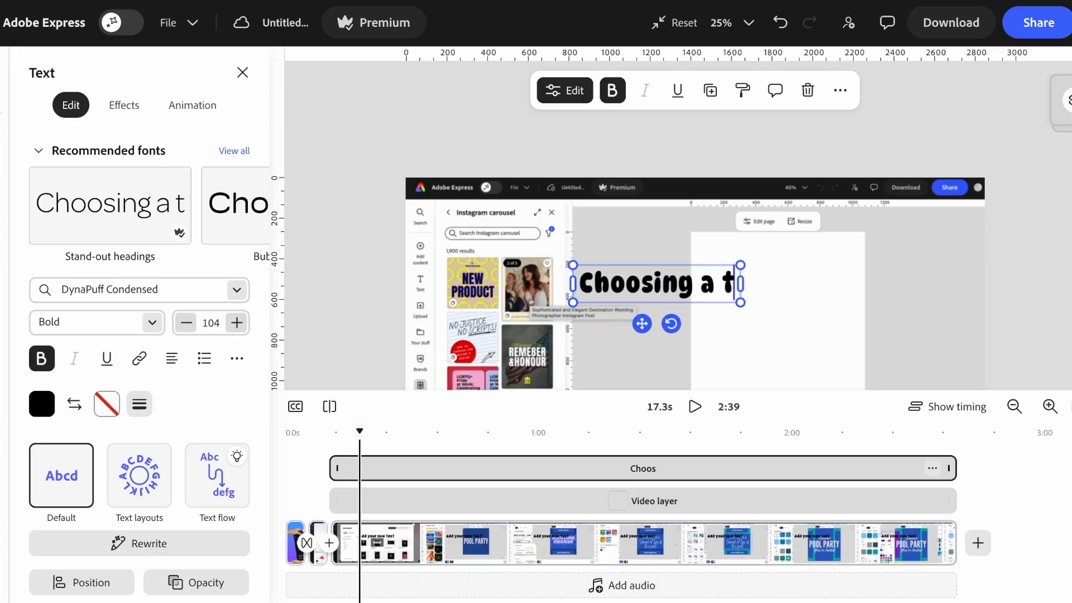
{"action": "key", "text": "BackSpace"}
{"action": "type", "text": "Tem"}
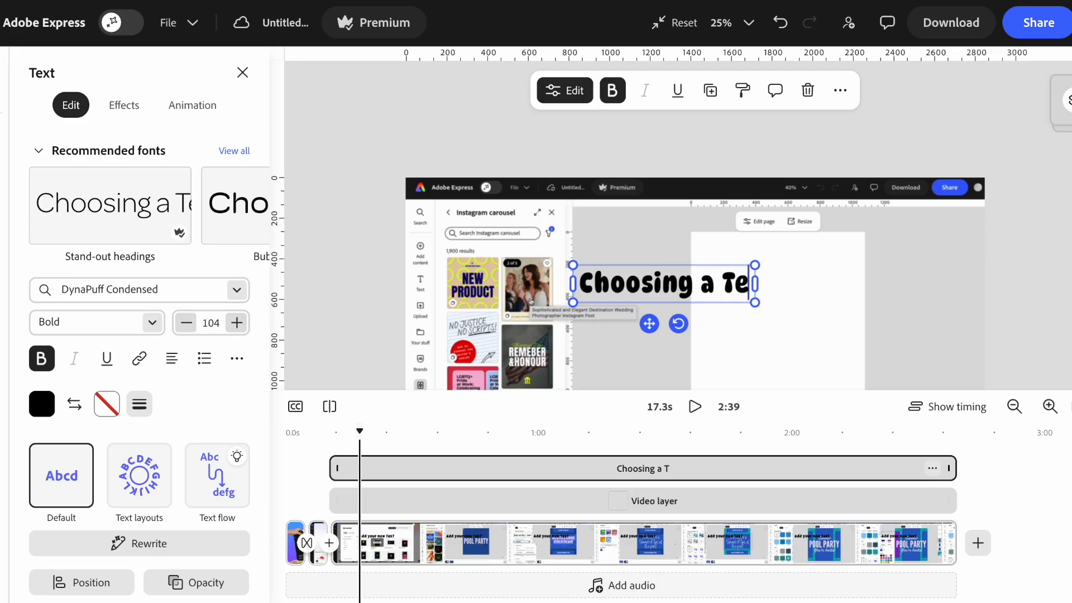
{"action": "type", "text": "plate"}
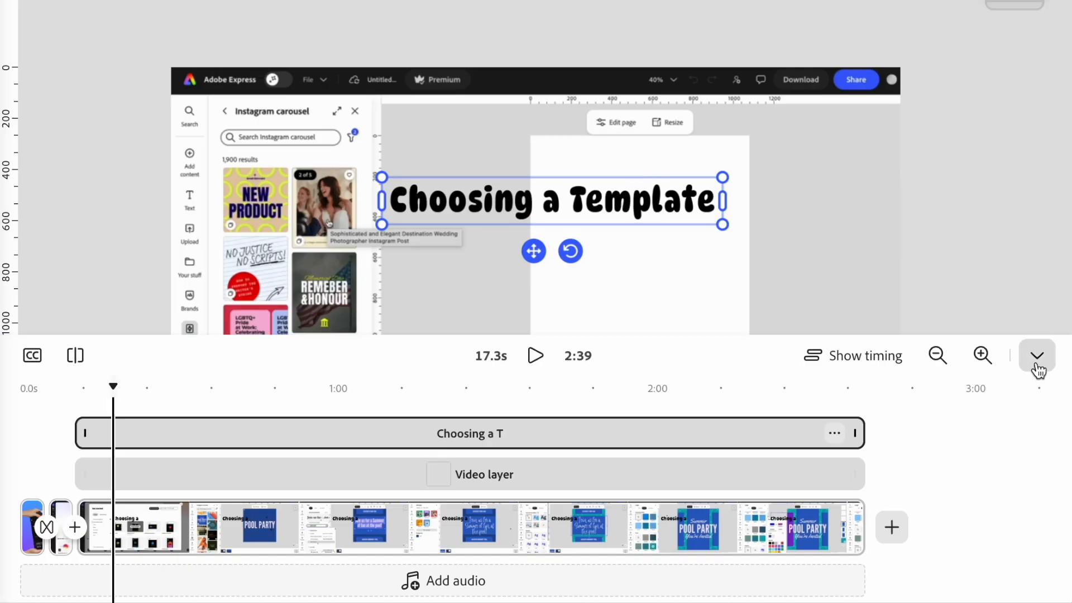
Enlarge the text to about size 173, break it into two lines before "Template", and place it right of the recorded templates list.
{"action": "left_click", "coordinate": [1037, 357]}
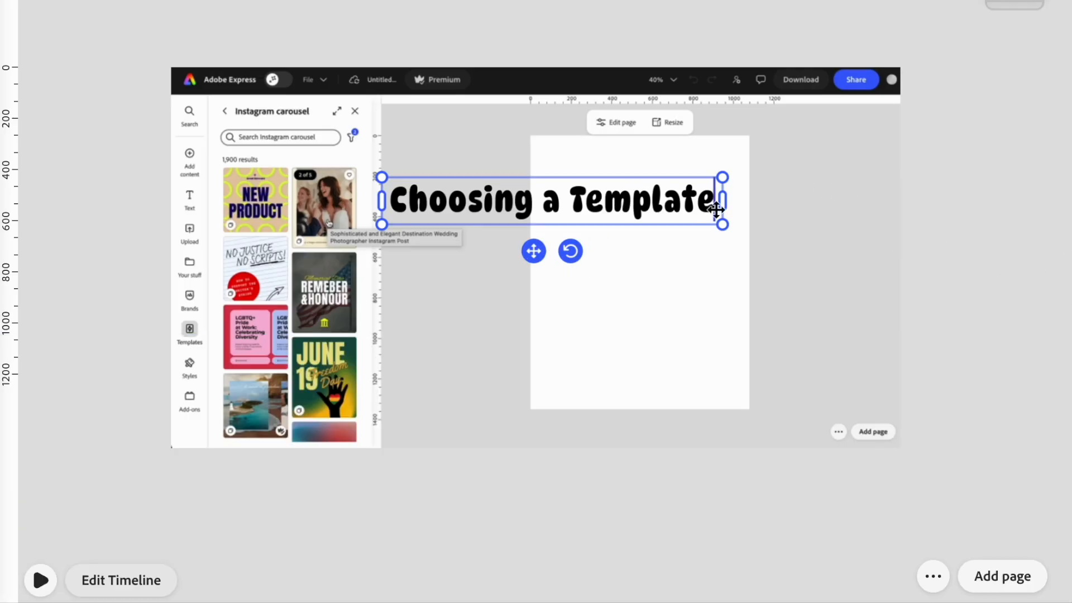
{"action": "left_click_drag", "start_coordinate": [722, 225], "coordinate": [933, 311]}
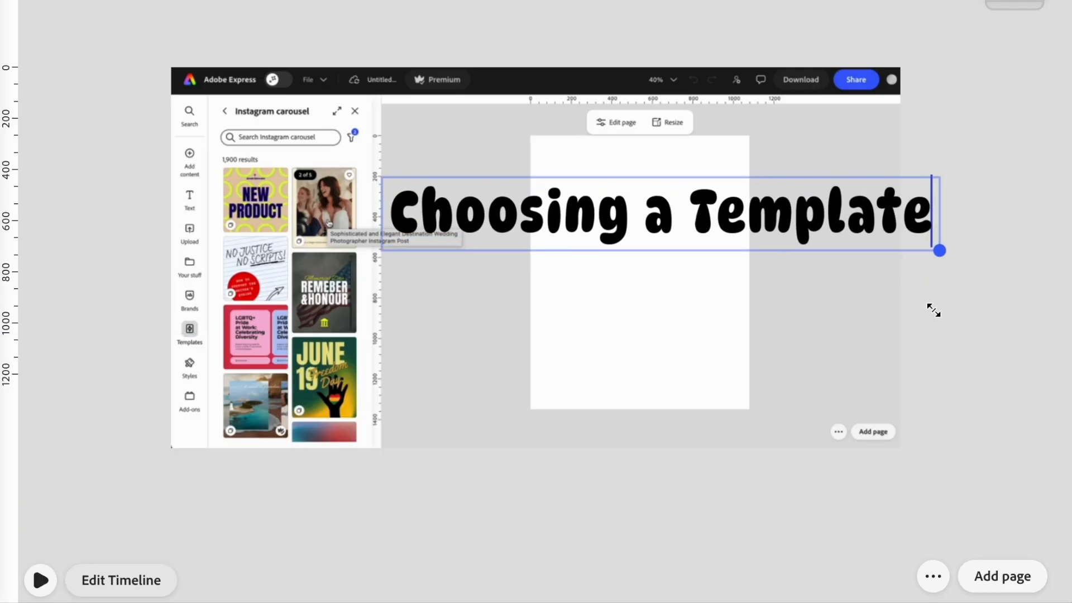
{"action": "left_click_drag", "start_coordinate": [637, 283], "coordinate": [511, 276]}
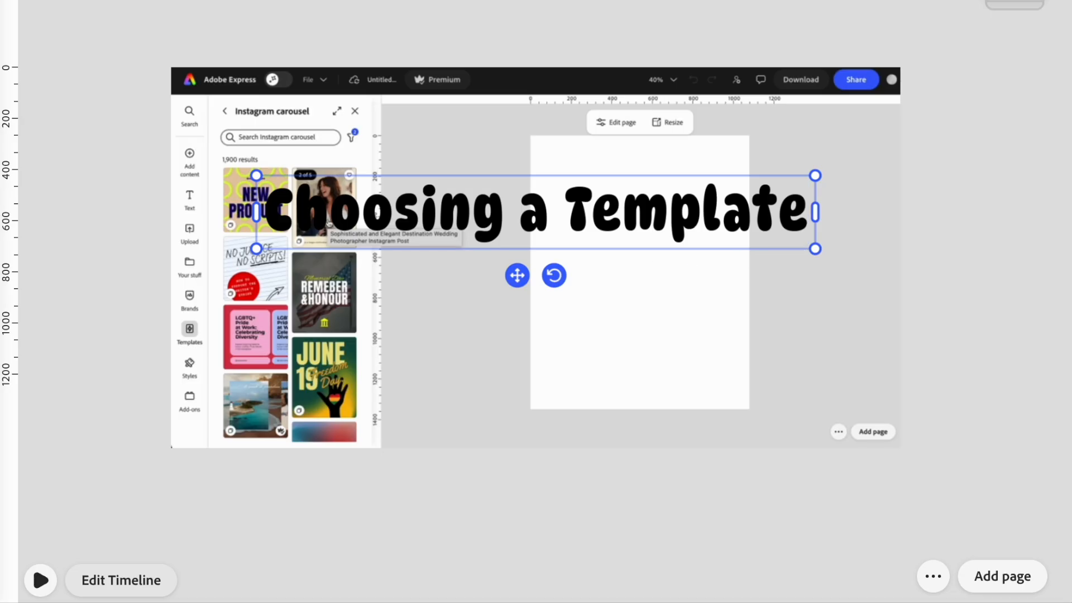
{"action": "double_click", "coordinate": [507, 203]}
{"action": "left_click", "coordinate": [551, 196]}
{"action": "key", "text": "Return"}
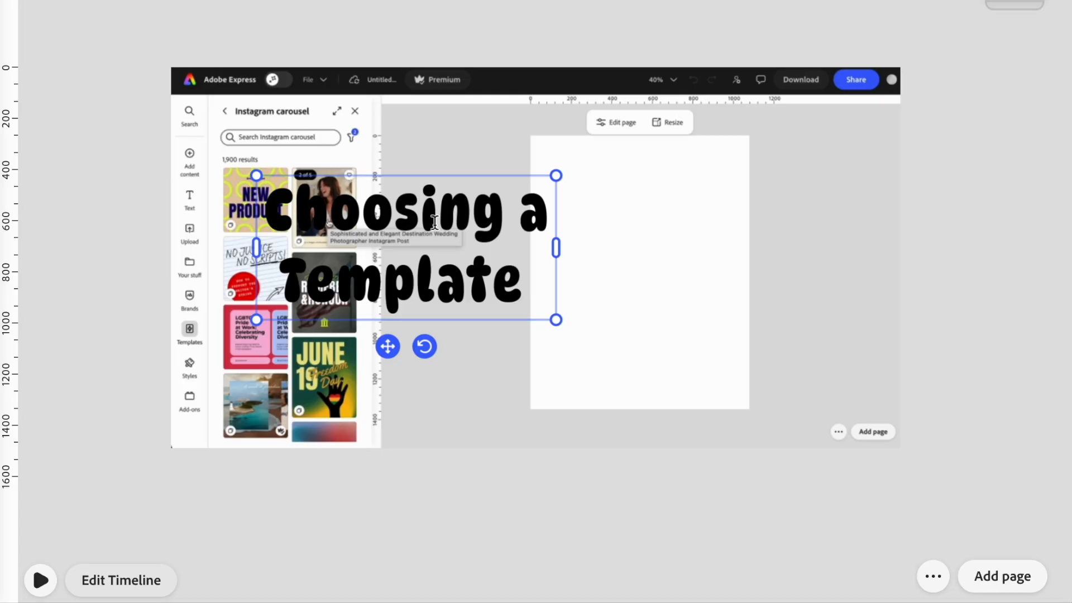
{"action": "left_click_drag", "start_coordinate": [387, 346], "coordinate": [517, 339]}
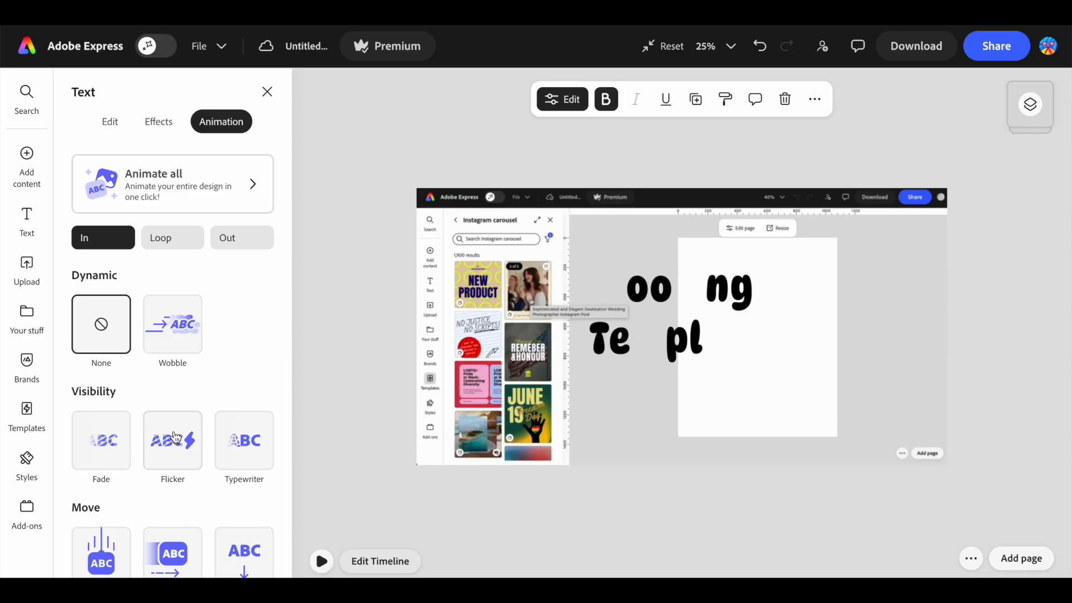
Apply the Drift entrance animation to the "Choosing a Template" text.
{"action": "scroll", "coordinate": [176, 436], "scroll_direction": "down", "scroll_amount": 2}
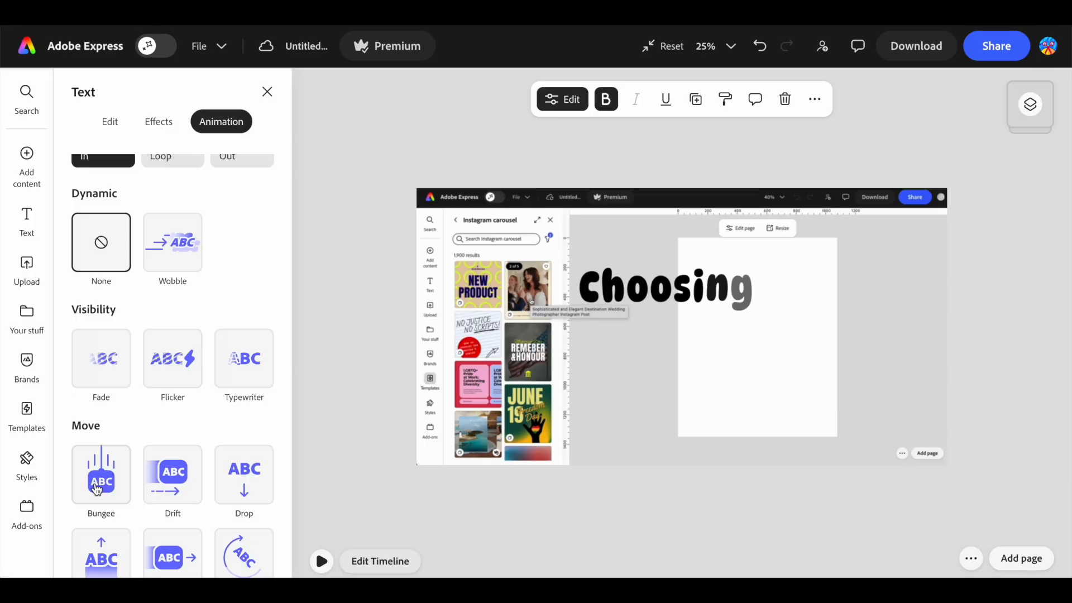
{"action": "scroll", "coordinate": [90, 494], "scroll_direction": "down", "scroll_amount": 2}
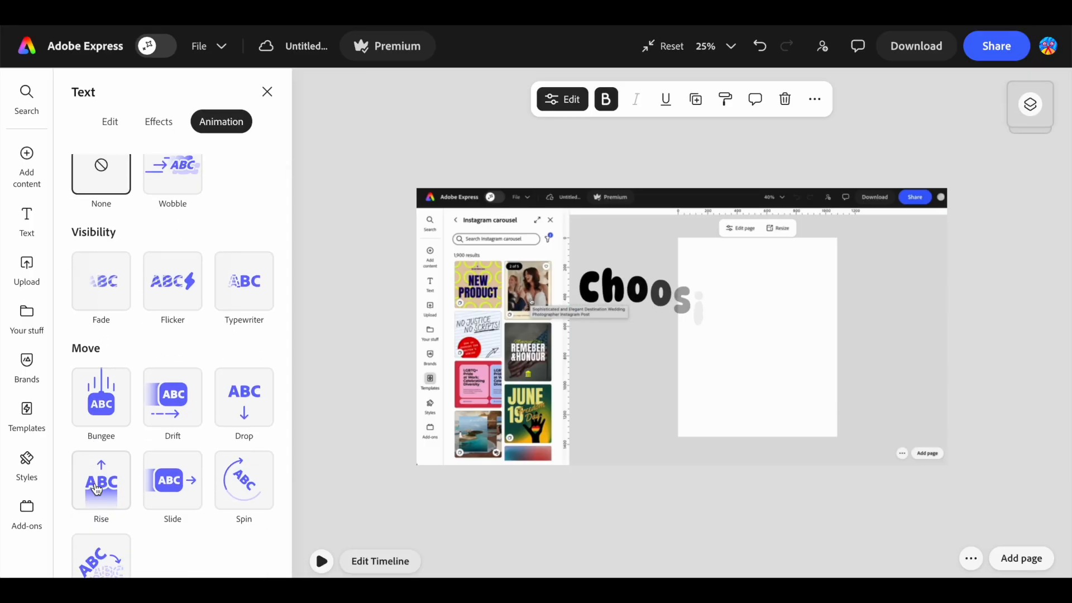
{"action": "left_click", "coordinate": [179, 405]}
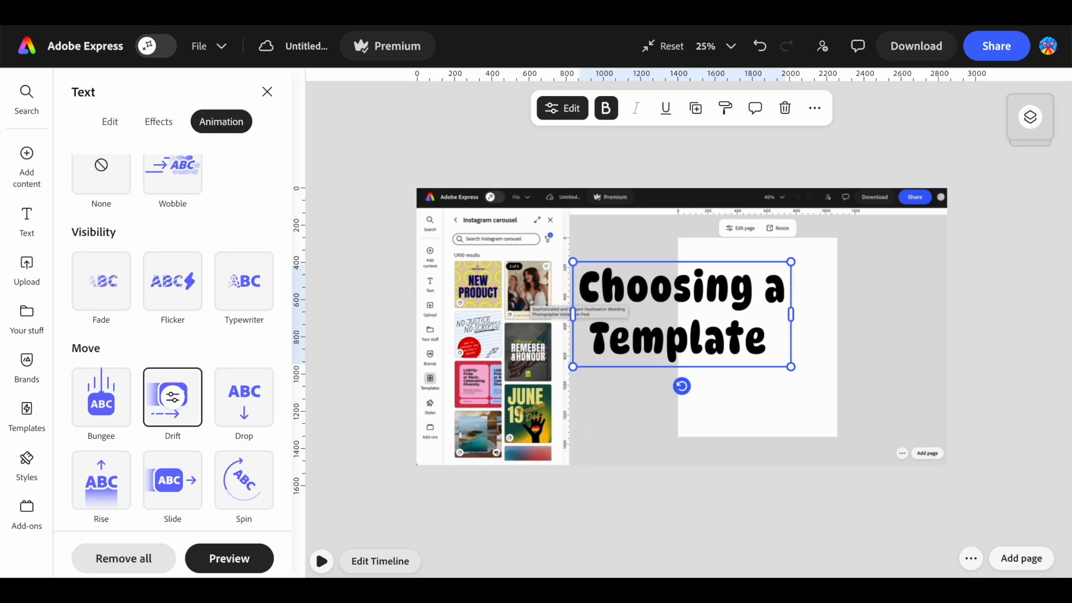
Shorten the text layer on the timeline so it ends at about 19.5 seconds, and play back the opening.
{"action": "left_click", "coordinate": [382, 564]}
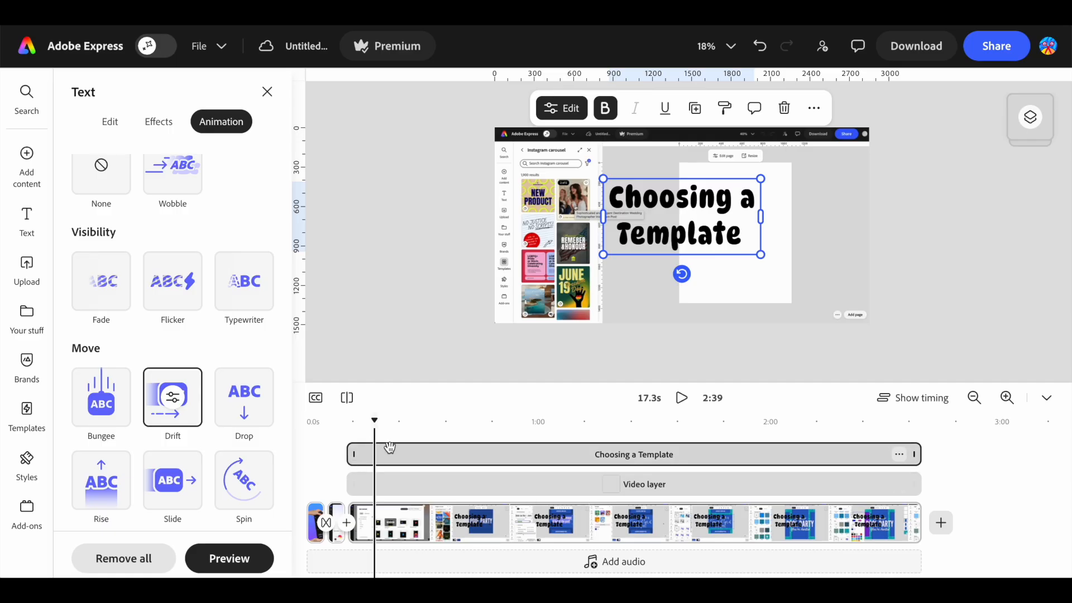
{"action": "left_click_drag", "start_coordinate": [921, 451], "coordinate": [405, 480]}
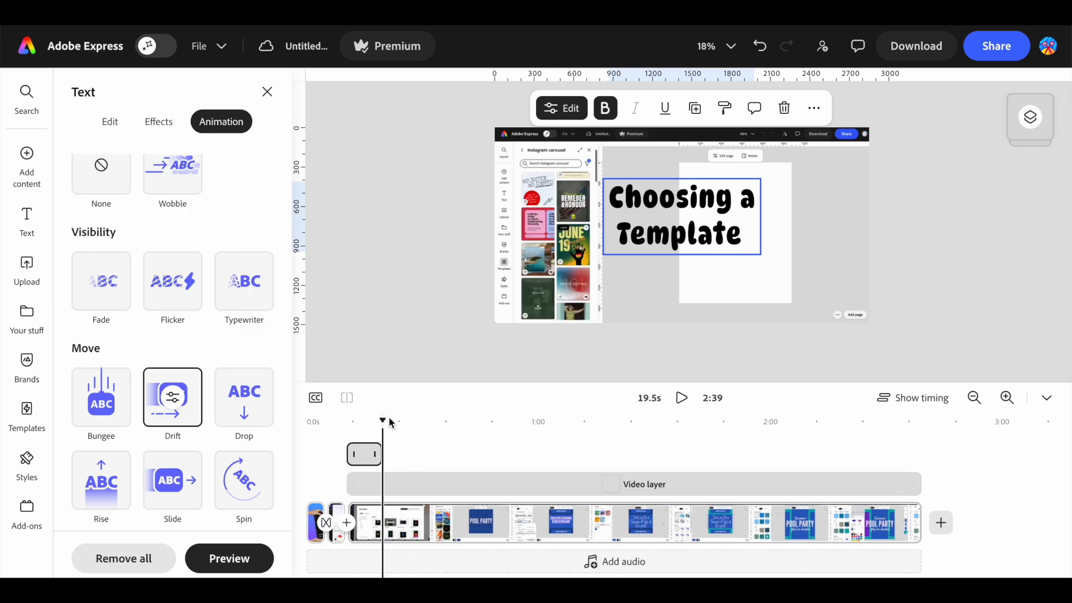
{"action": "left_click_drag", "start_coordinate": [383, 423], "coordinate": [315, 432]}
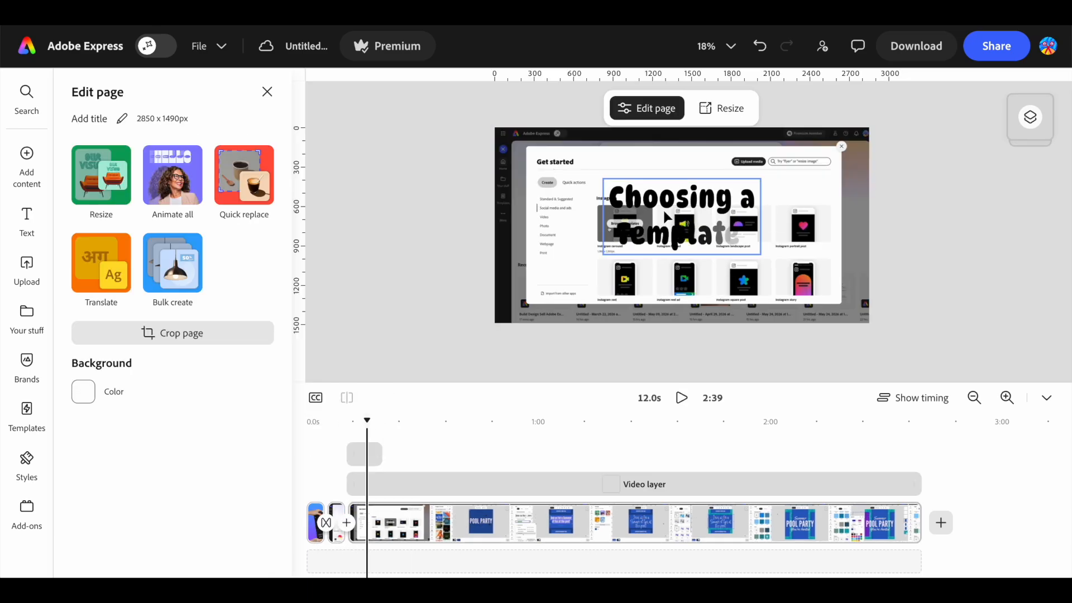
Shift the "Choosing a Template" layer along the timeline to start at about 15.4 seconds, and play back its appearance.
{"action": "left_click", "coordinate": [669, 217]}
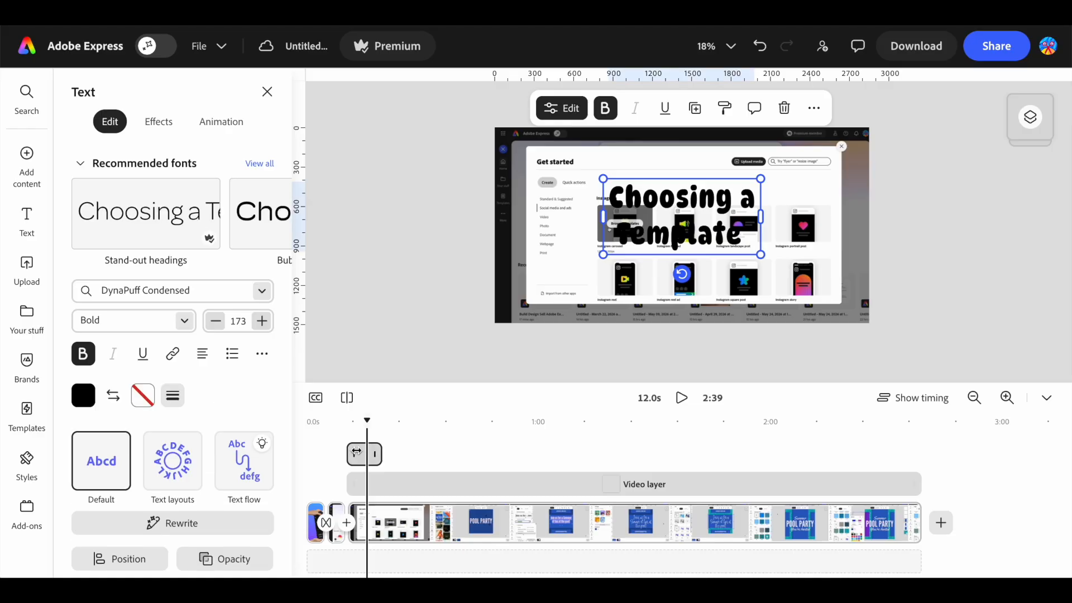
{"action": "left_click", "coordinate": [363, 452]}
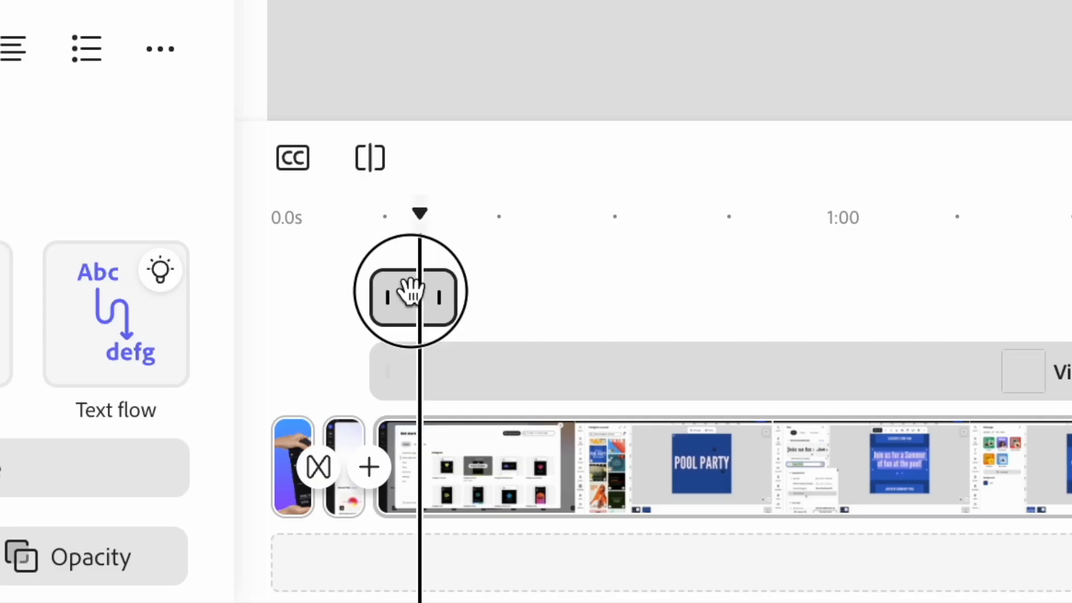
{"action": "left_click_drag", "start_coordinate": [410, 290], "coordinate": [449, 294]}
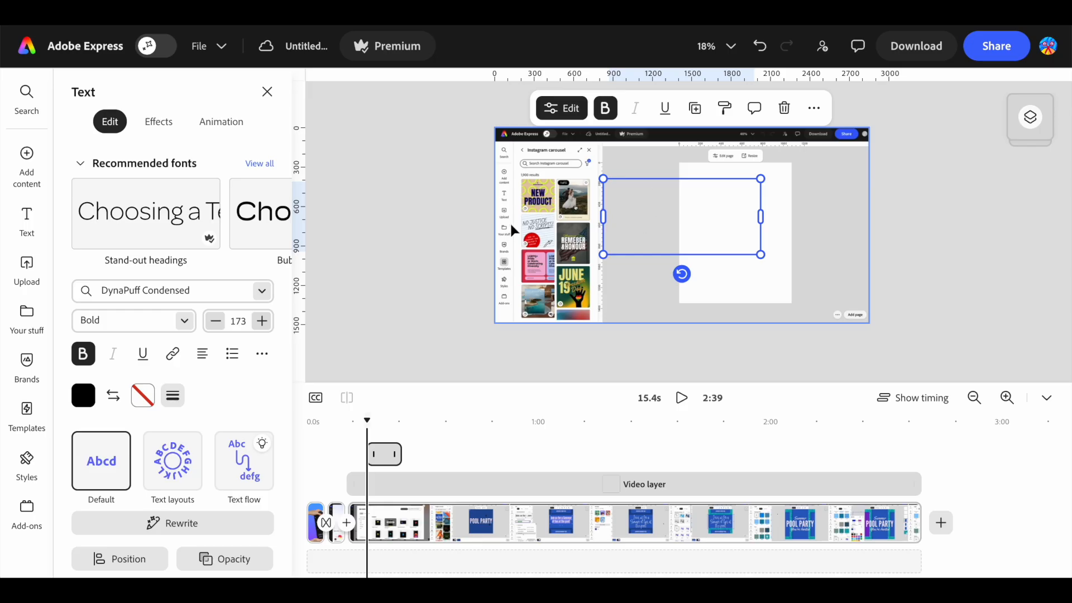
{"action": "left_click_drag", "start_coordinate": [370, 421], "coordinate": [349, 423]}
{"action": "left_click", "coordinate": [681, 397]}
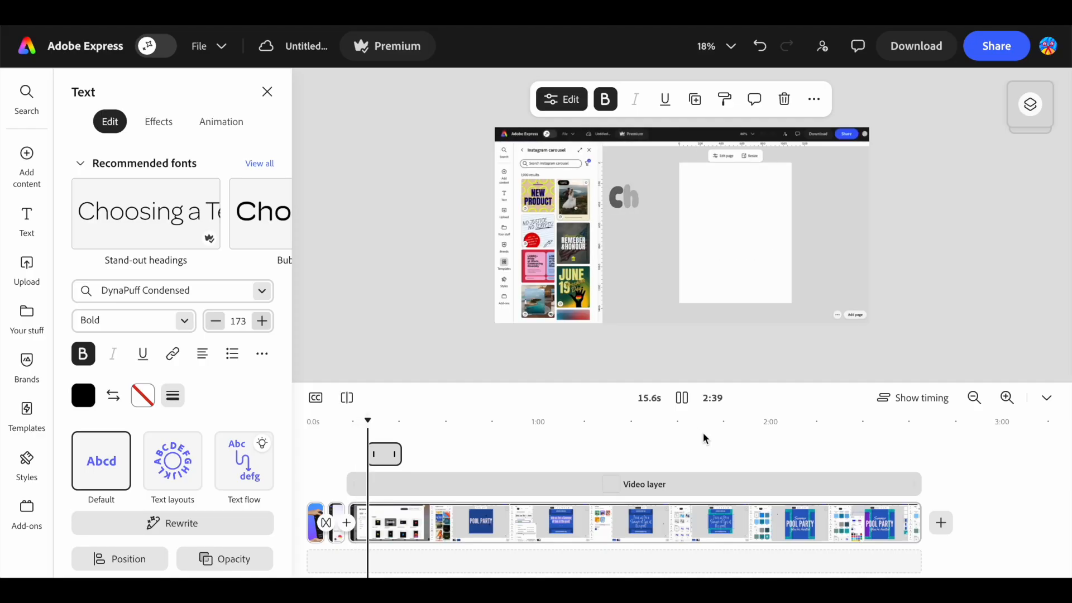
{"action": "left_click", "coordinate": [685, 399]}
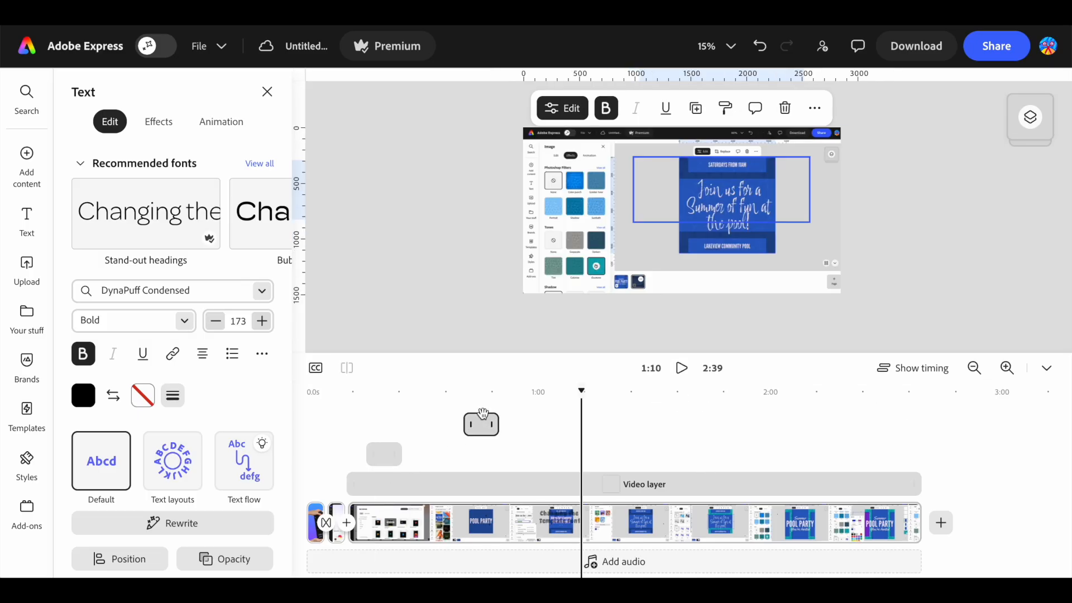
{"action": "left_click", "coordinate": [541, 422]}
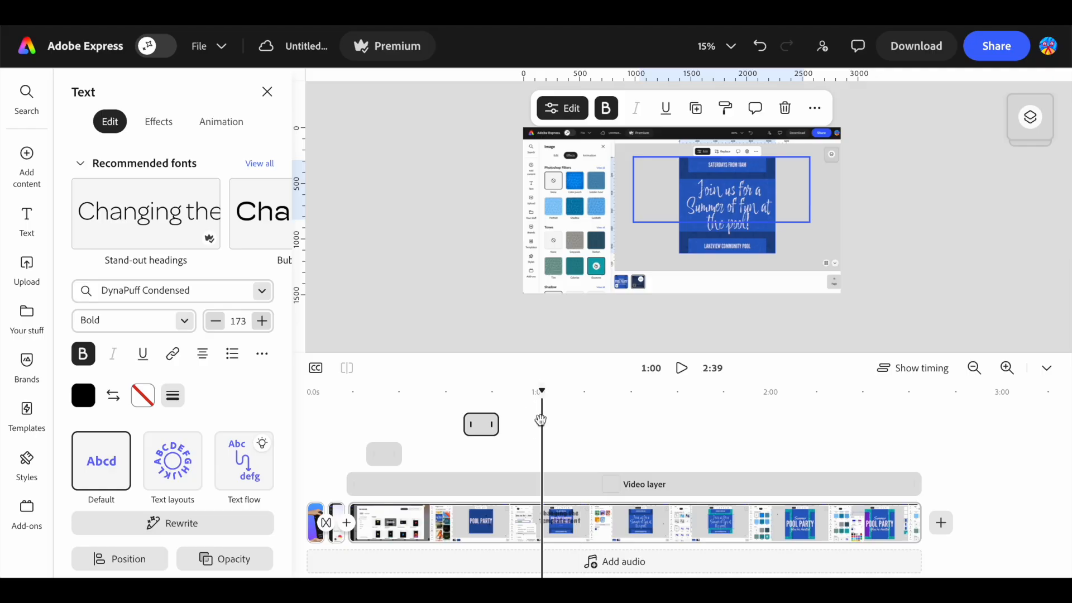
{"action": "left_click", "coordinate": [581, 424]}
{"action": "left_click", "coordinate": [479, 428]}
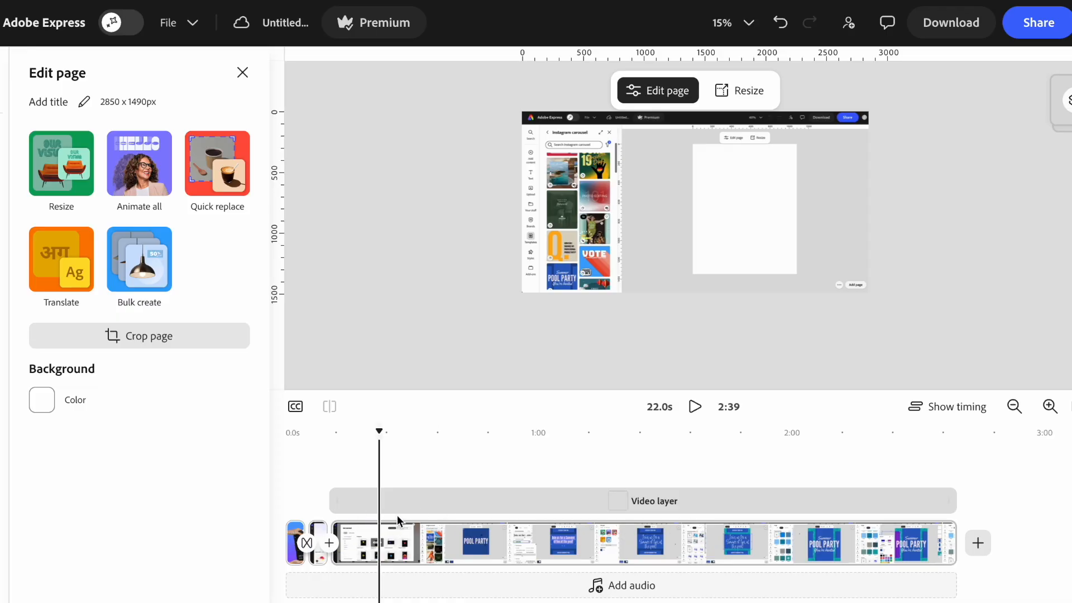
Split the screen recording scene at 15.7 seconds, just as the templates list is shown.
{"action": "left_click", "coordinate": [294, 540]}
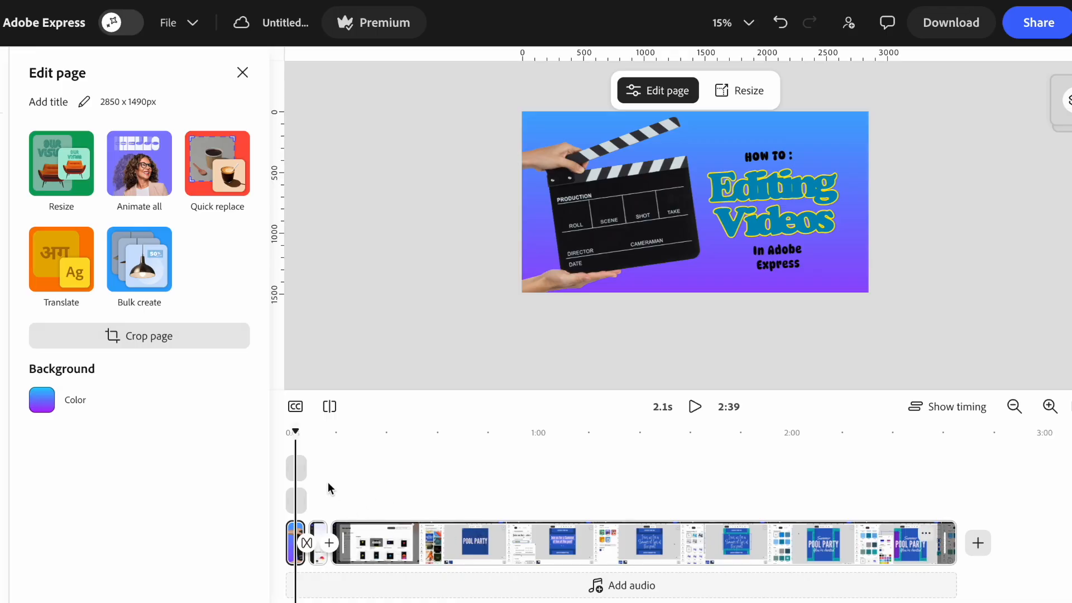
{"action": "left_click_drag", "start_coordinate": [295, 435], "coordinate": [353, 451]}
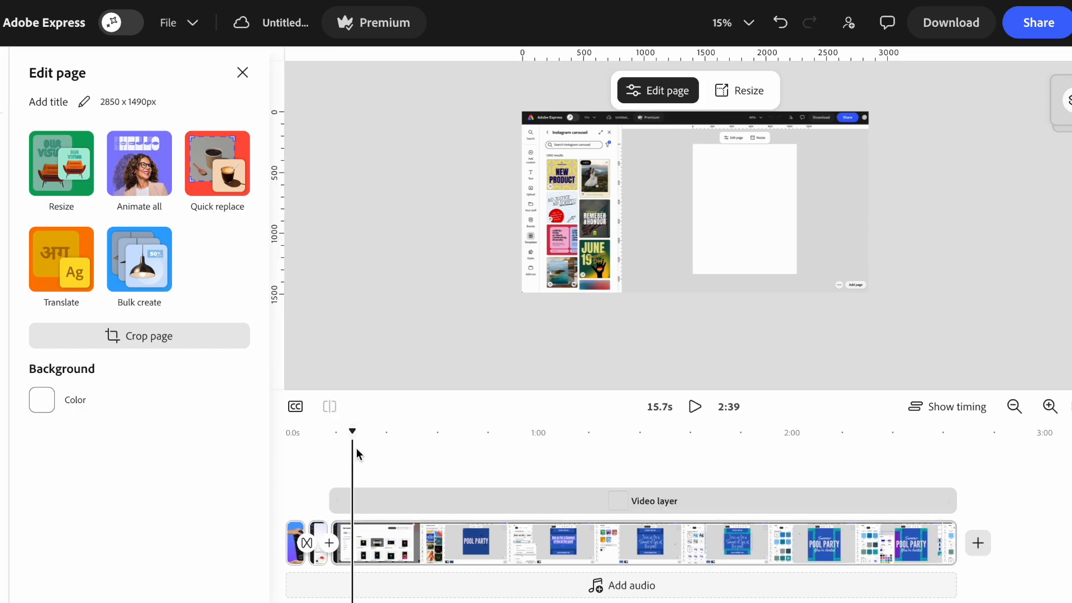
{"action": "right_click", "coordinate": [350, 535]}
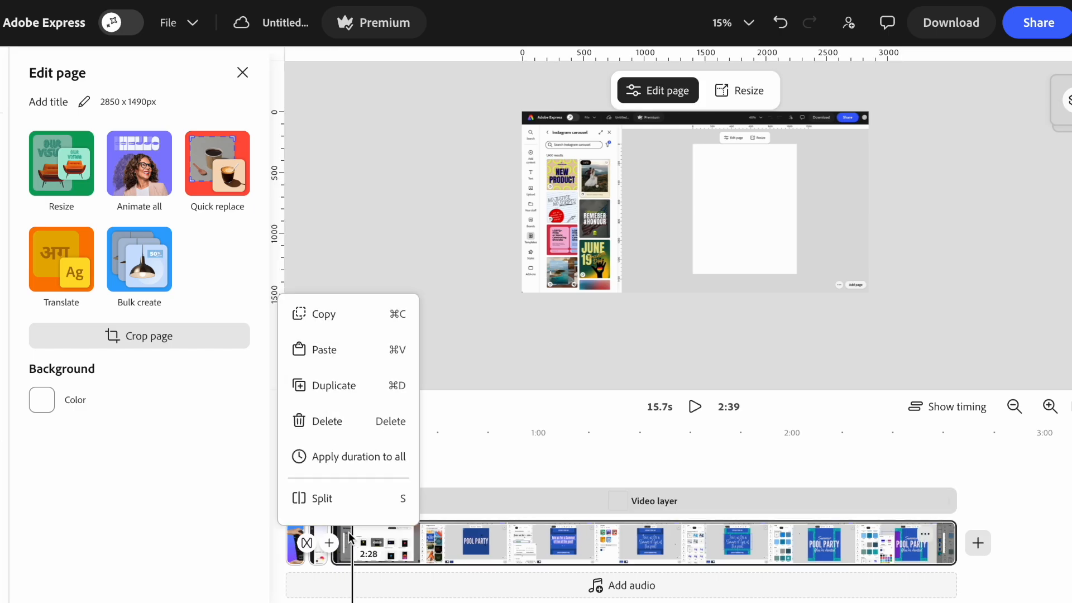
{"action": "left_click", "coordinate": [340, 498]}
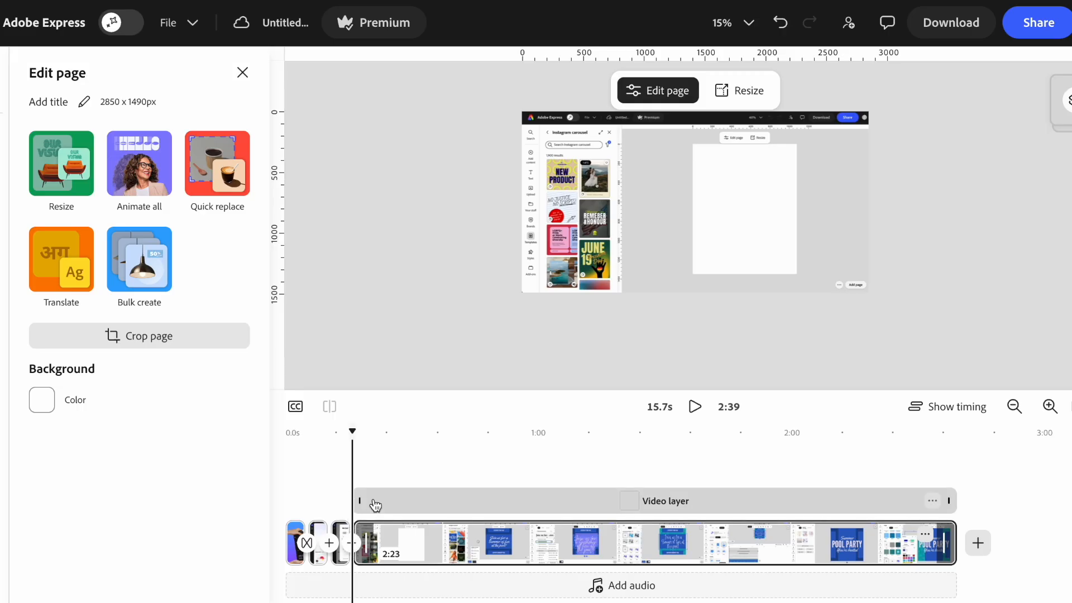
Duplicate the opening title scene and move the copy between the two short recording clips, starting at about 10.3 seconds.
{"action": "left_click", "coordinate": [298, 538]}
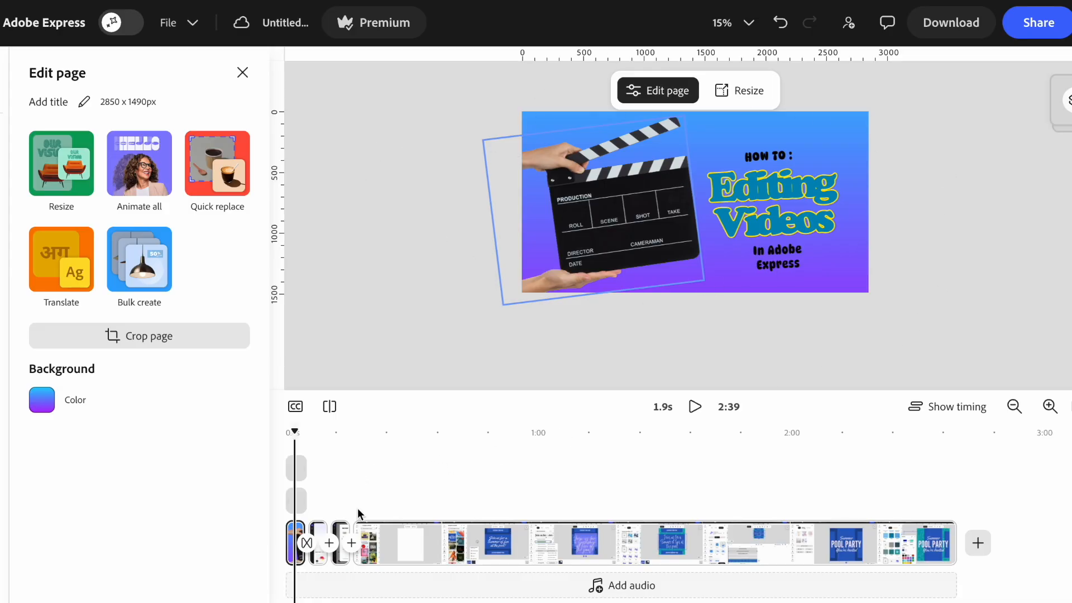
{"action": "left_click", "coordinate": [289, 533]}
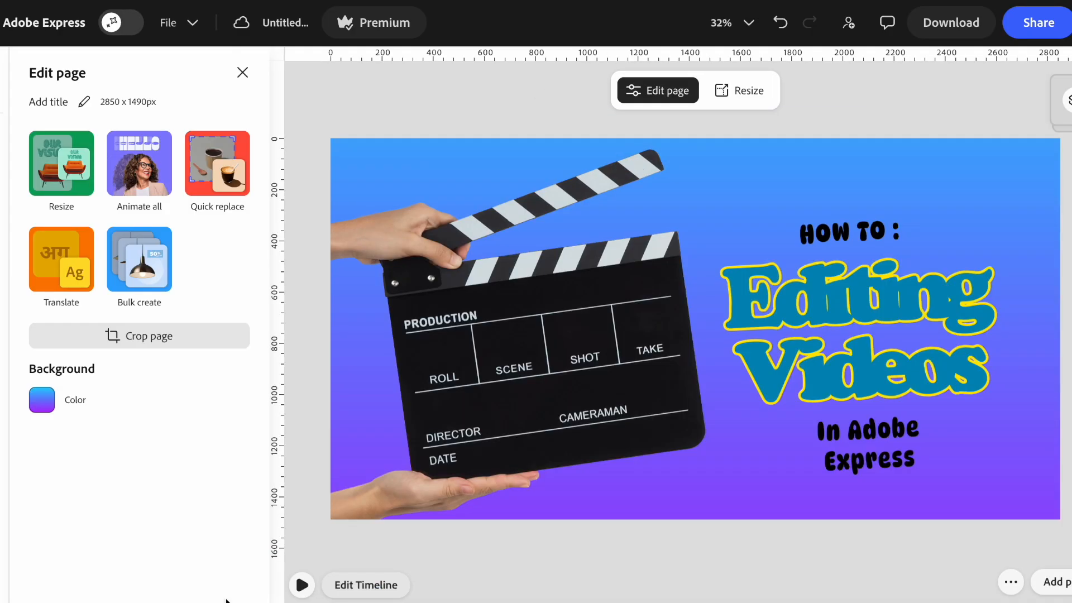
{"action": "left_click", "coordinate": [403, 590]}
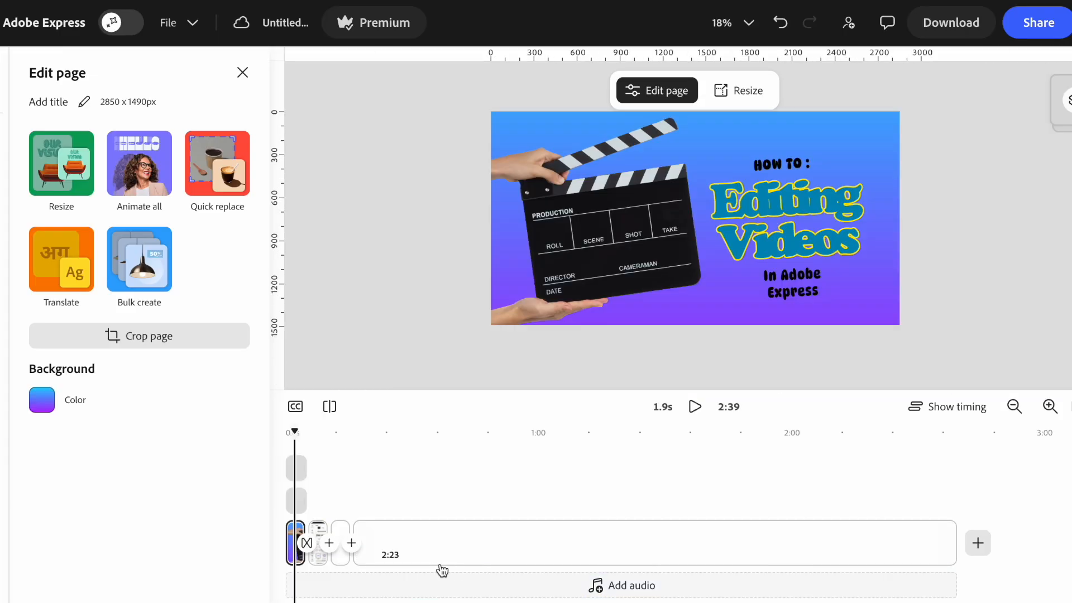
{"action": "right_click", "coordinate": [295, 549]}
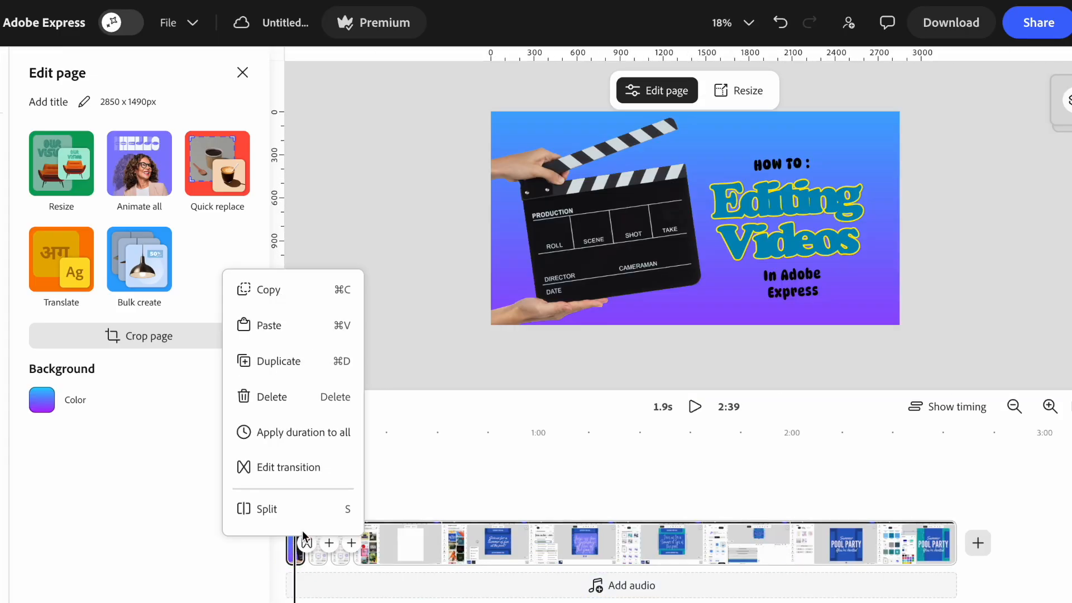
{"action": "left_click", "coordinate": [273, 369]}
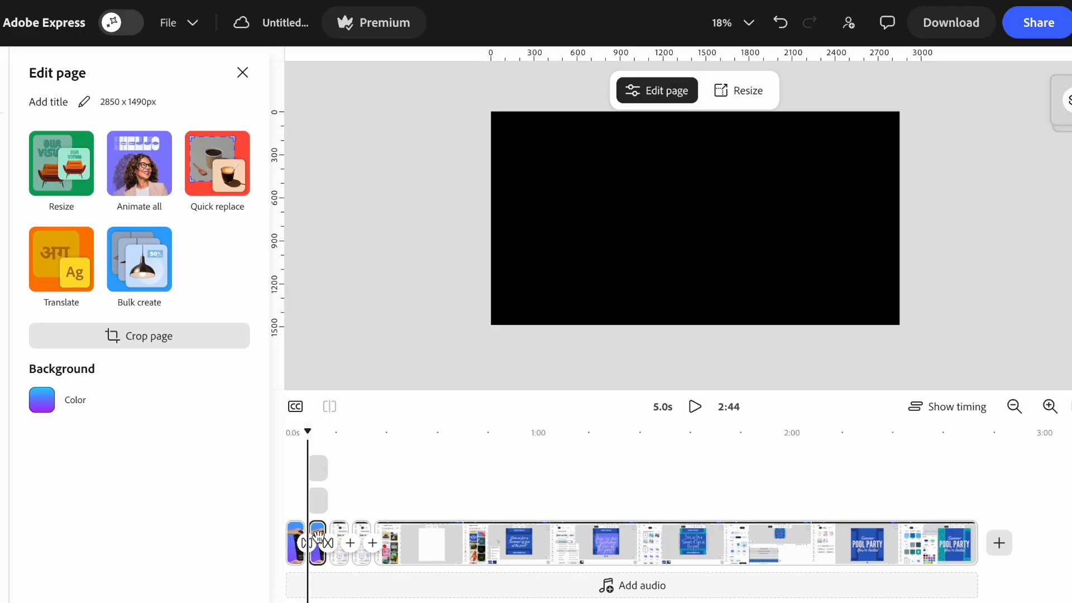
{"action": "left_click_drag", "start_coordinate": [315, 529], "coordinate": [517, 543]}
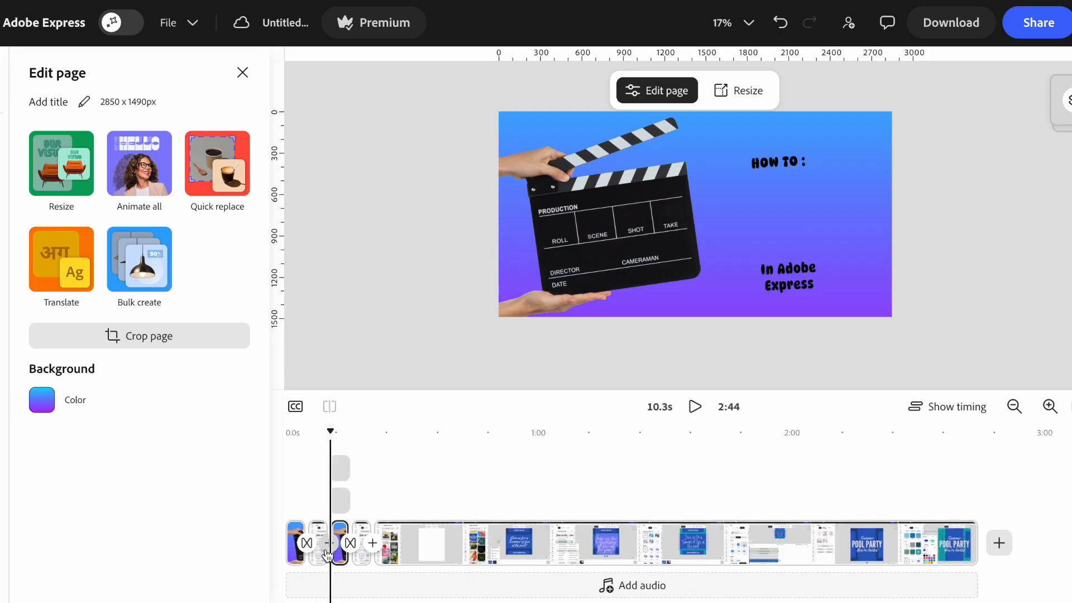
Move the duplicated title scene directly before the long recording clip, starting at 15.7 seconds, and play back that passage.
{"action": "left_click_drag", "start_coordinate": [327, 435], "coordinate": [314, 434]}
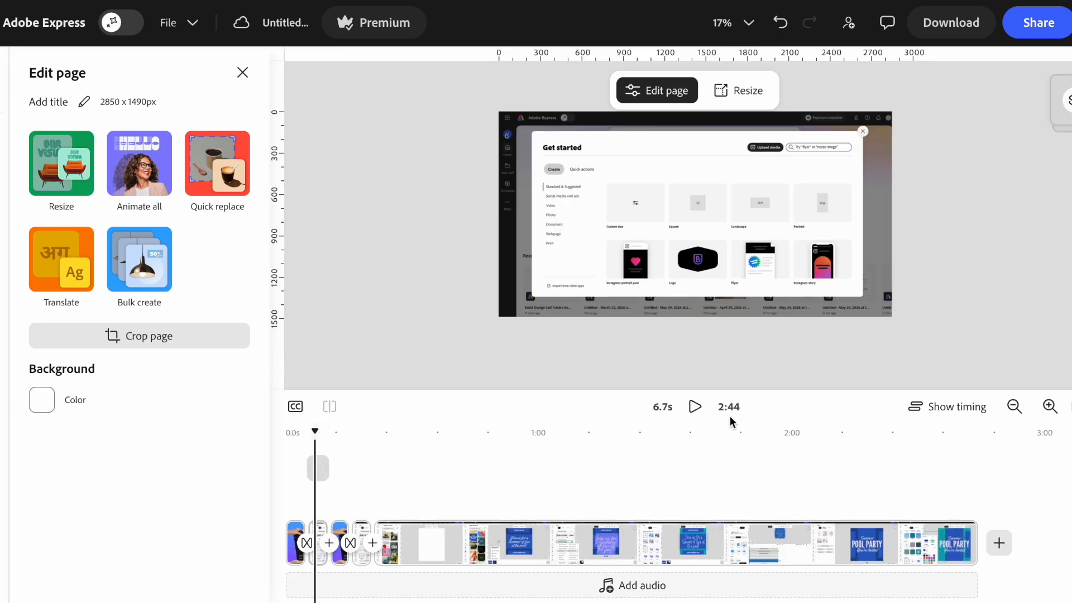
{"action": "left_click", "coordinate": [695, 408]}
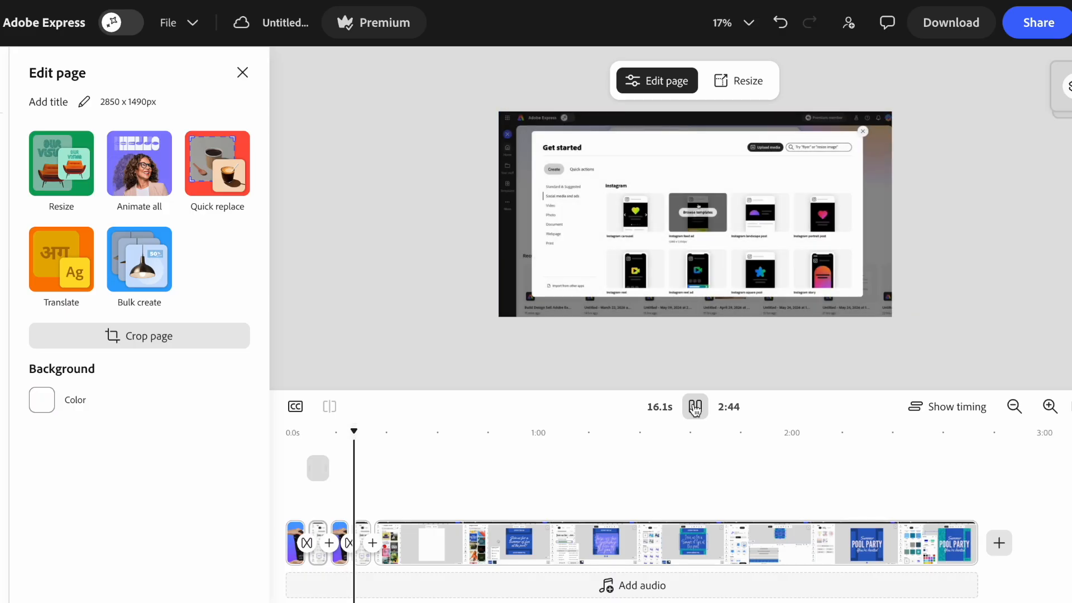
{"action": "left_click", "coordinate": [341, 526]}
{"action": "left_click_drag", "start_coordinate": [340, 526], "coordinate": [526, 493]}
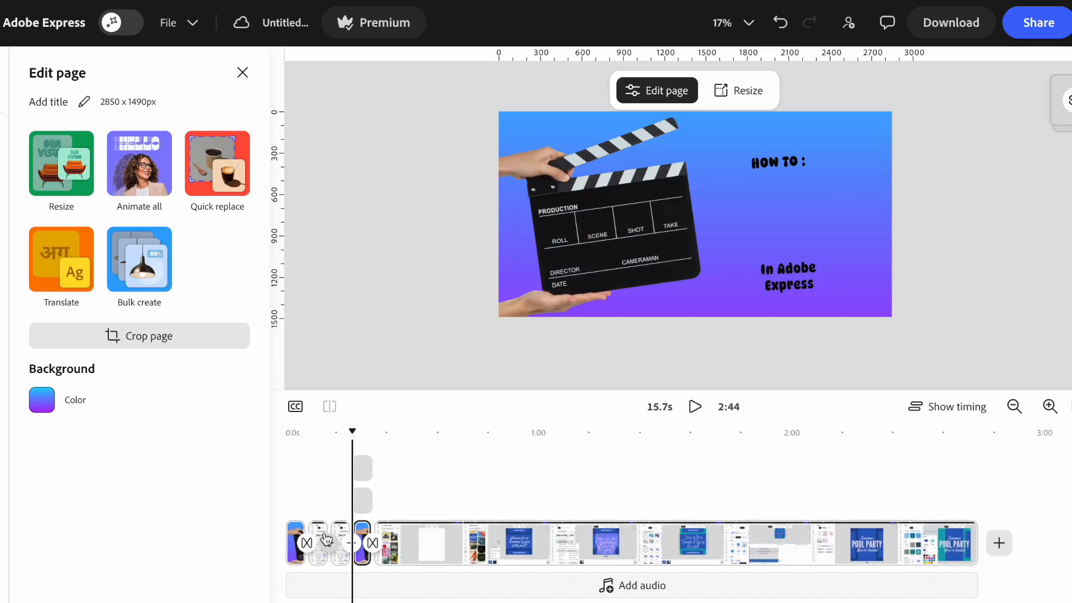
{"action": "left_click", "coordinate": [344, 433]}
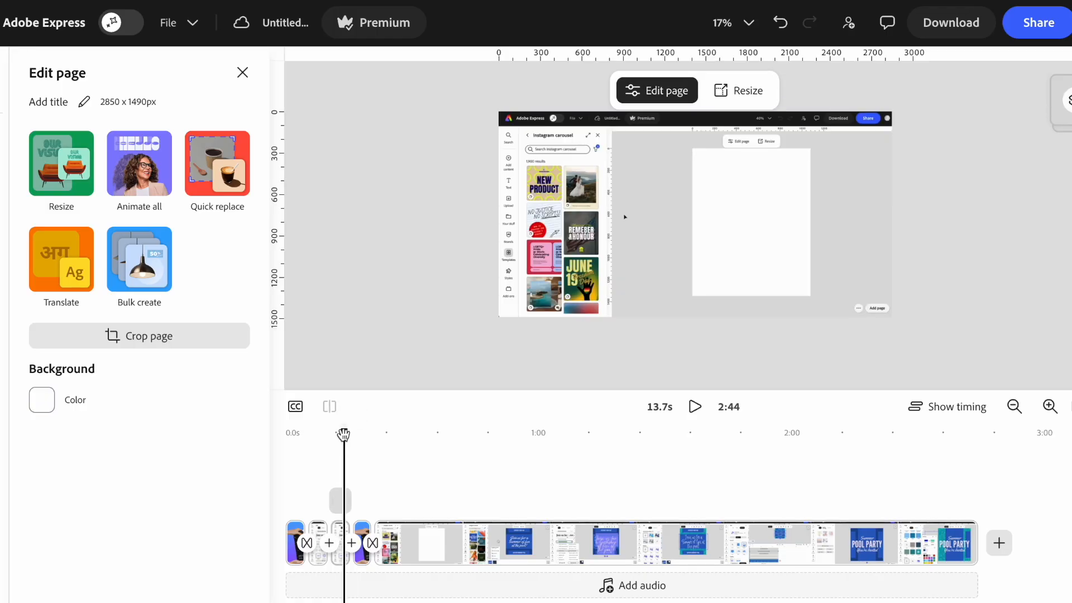
{"action": "left_click", "coordinate": [694, 407]}
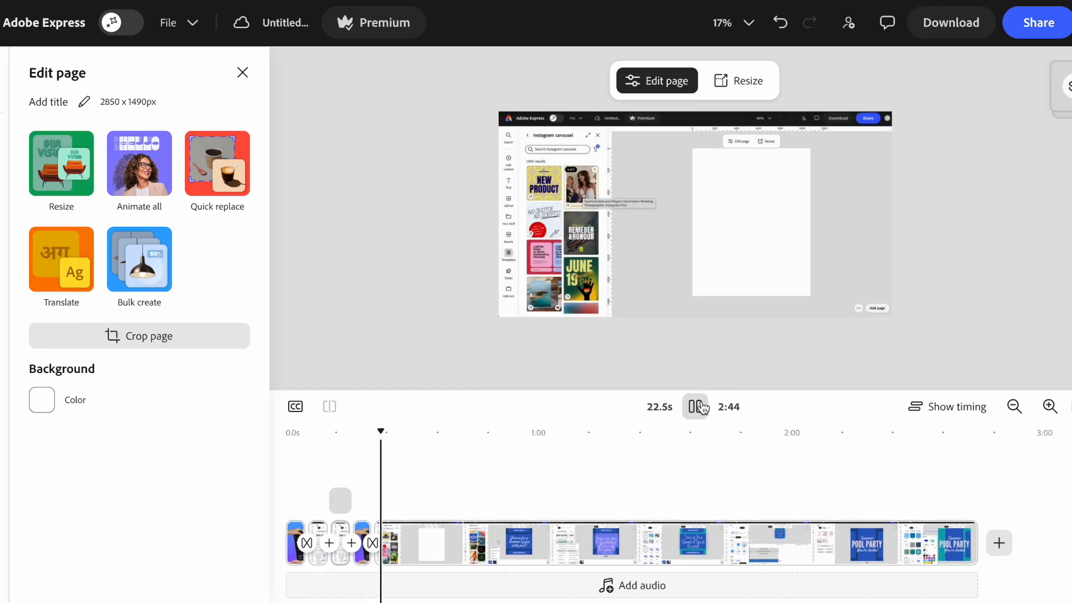
{"action": "left_click", "coordinate": [701, 408]}
Replace the headline "Editing Videos" in the duplicated title scene with "Choosing a Template".
{"action": "left_click", "coordinate": [365, 542]}
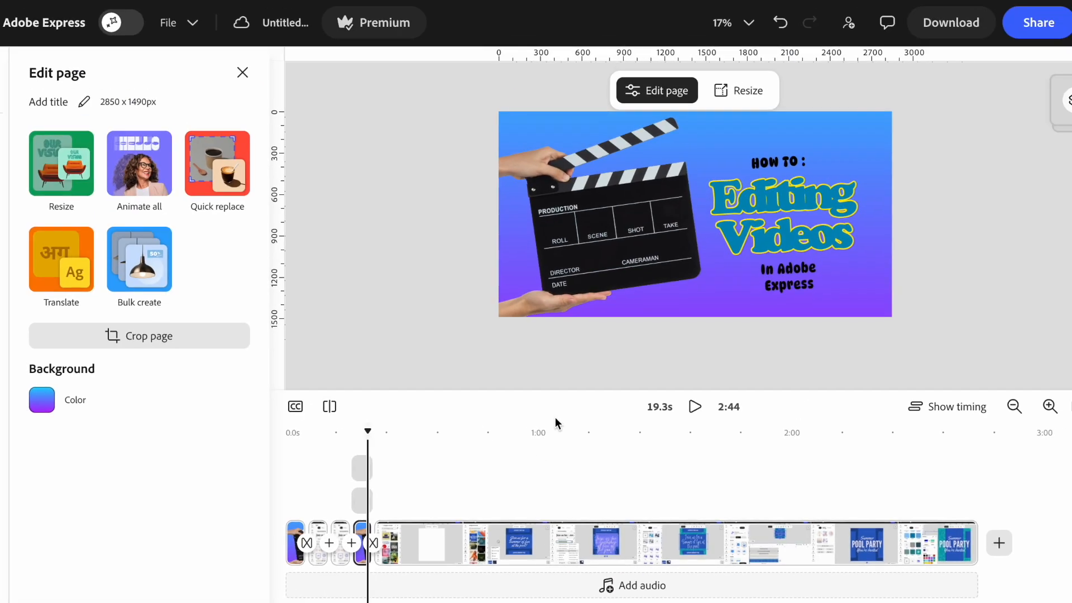
{"action": "left_click", "coordinate": [776, 210]}
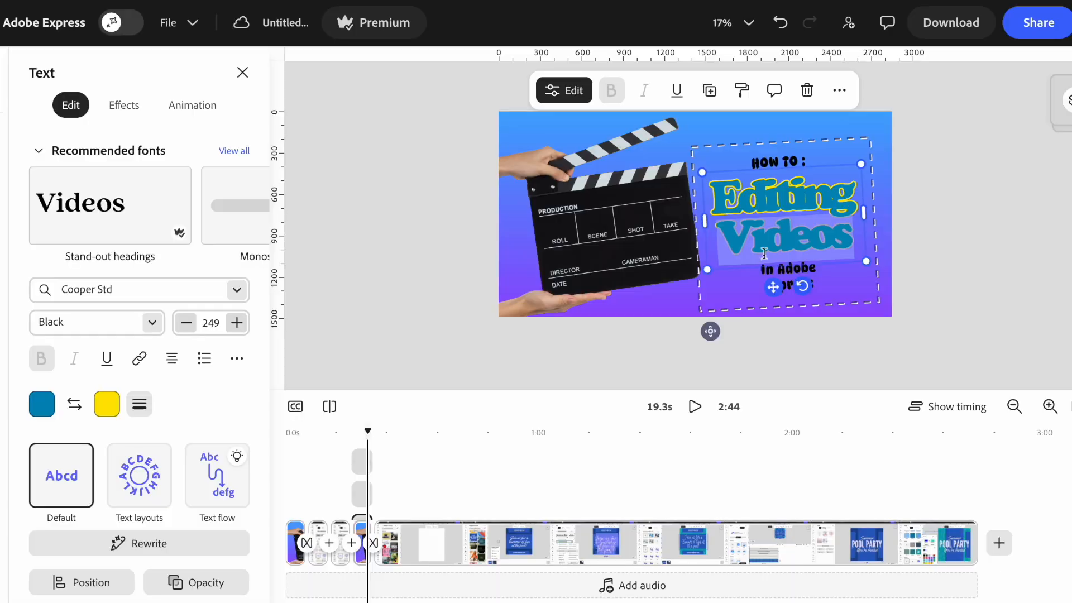
{"action": "key", "text": "BackSpace"}
{"action": "key", "text": "BackSpace"}
{"action": "key", "text": "BackSpace"}
{"action": "key", "text": "BackSpace"}
{"action": "key", "text": "BackSpace"}
{"action": "key", "text": "BackSpace"}
{"action": "key", "text": "BackSpace"}
{"action": "key", "text": "BackSpace"}
{"action": "key", "text": "BackSpace"}
{"action": "key", "text": "BackSpace"}
{"action": "key", "text": "BackSpace"}
{"action": "key", "text": "BackSpace"}
{"action": "key", "text": "BackSpace"}
{"action": "key", "text": "BackSpace"}
{"action": "type", "text": "Choosing"}
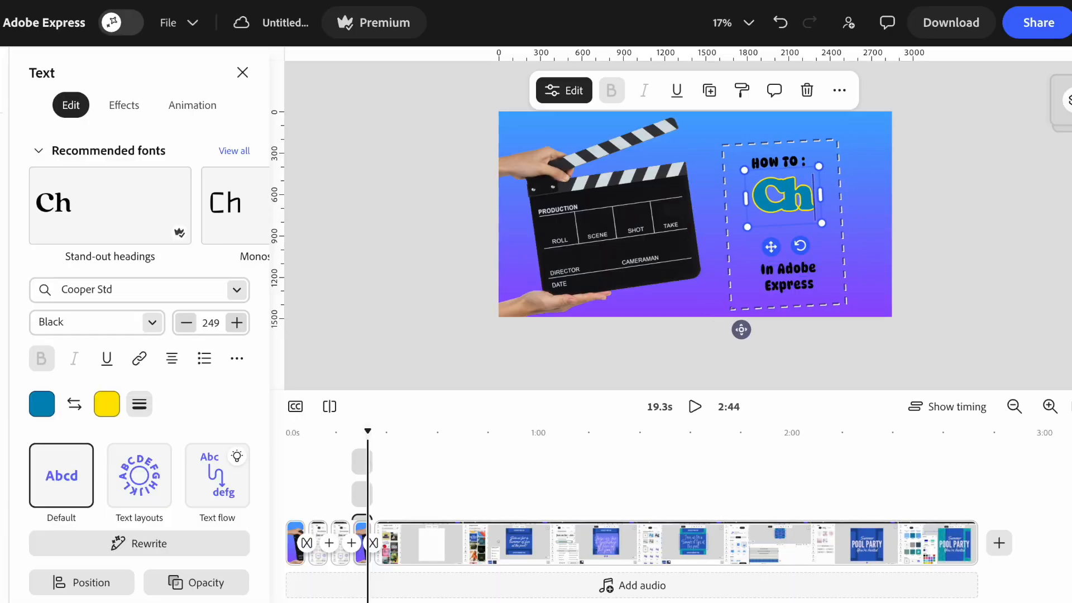
{"action": "type", "text": " a Template"}
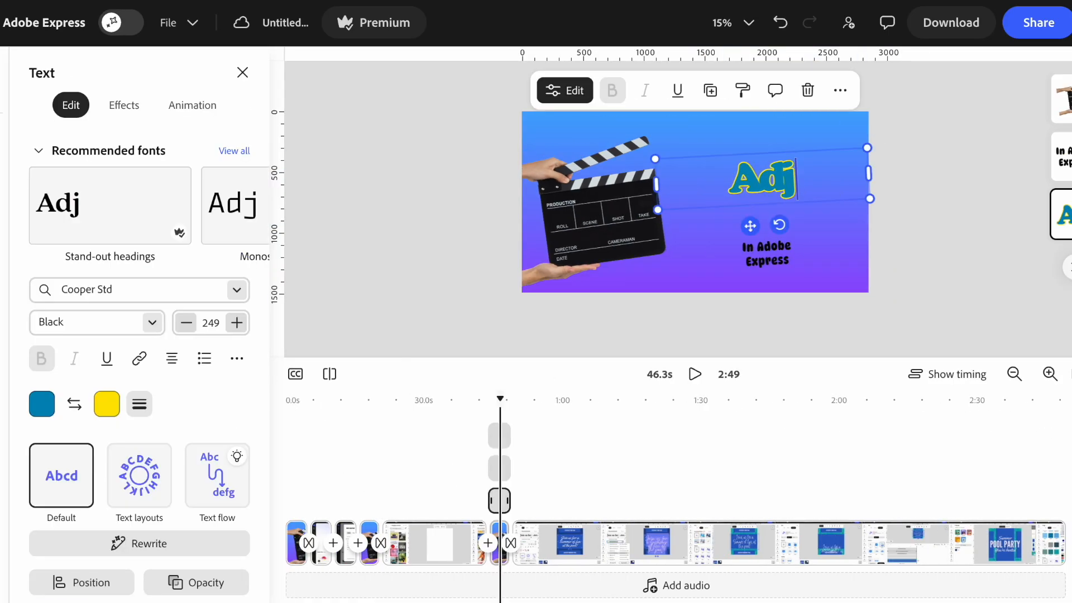
Continue the headline "Adj" toward "Adjusting" in the title scene at about 46 seconds.
{"action": "type", "text": "ustin"}
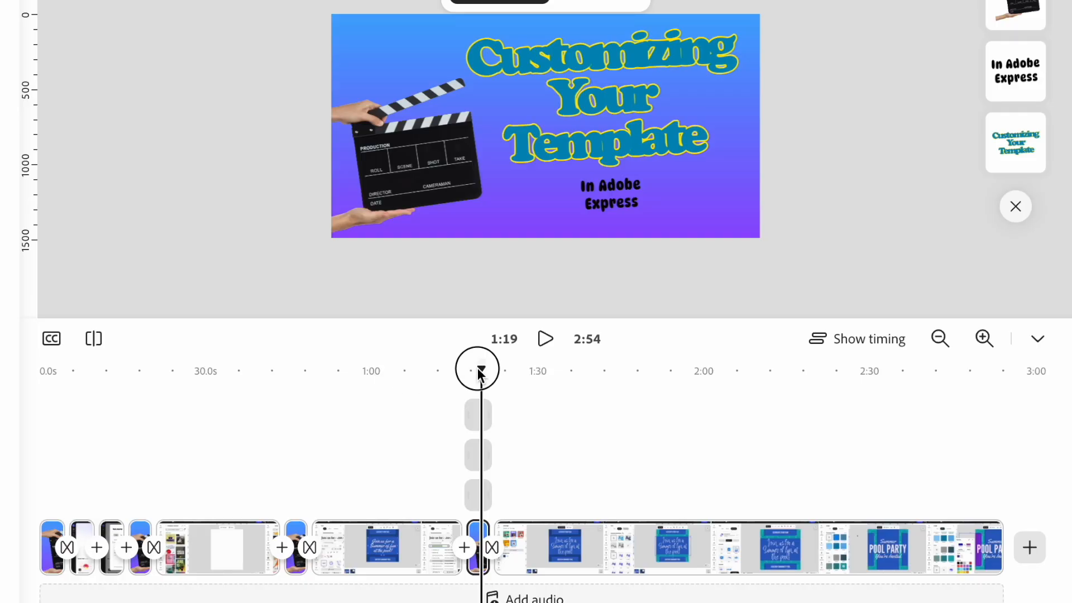
Duplicate the "Customizing Your Template" title scene and move the copy to the very end of the video.
{"action": "left_click_drag", "start_coordinate": [480, 373], "coordinate": [998, 394]}
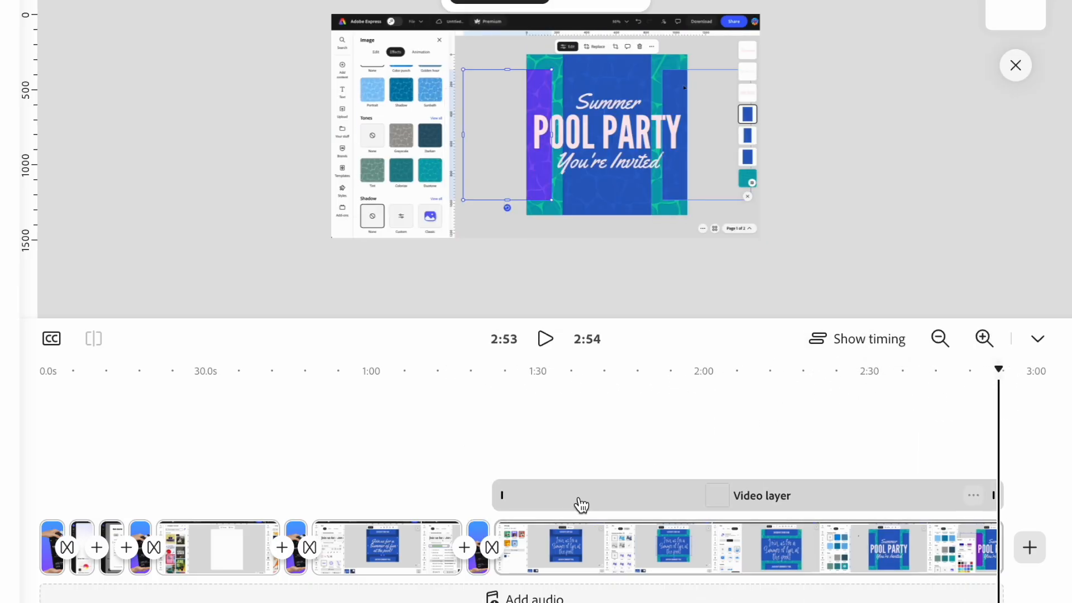
{"action": "left_click", "coordinate": [478, 535]}
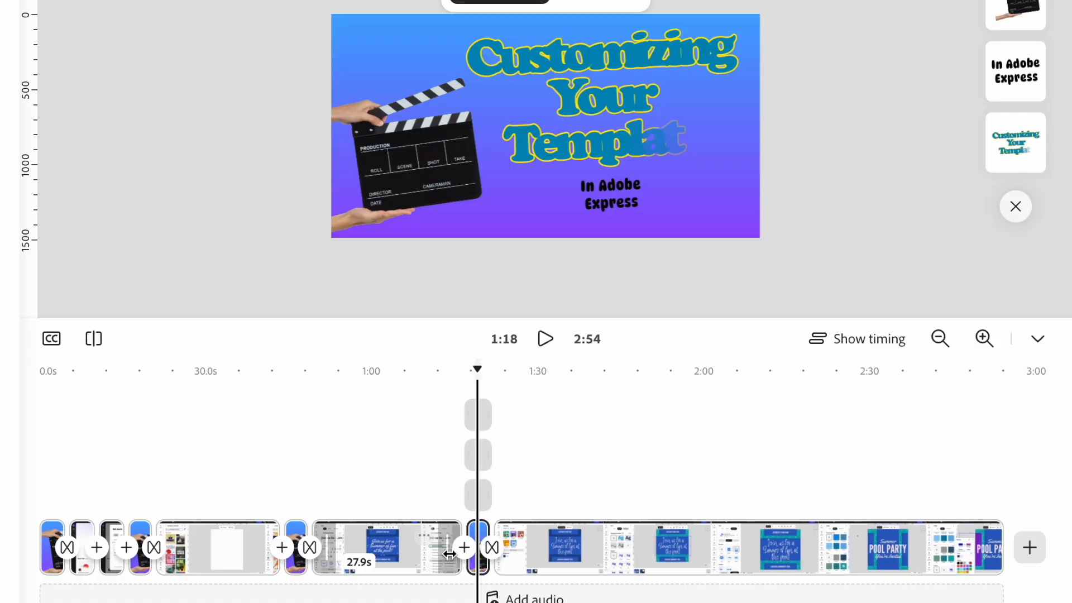
{"action": "right_click", "coordinate": [482, 530]}
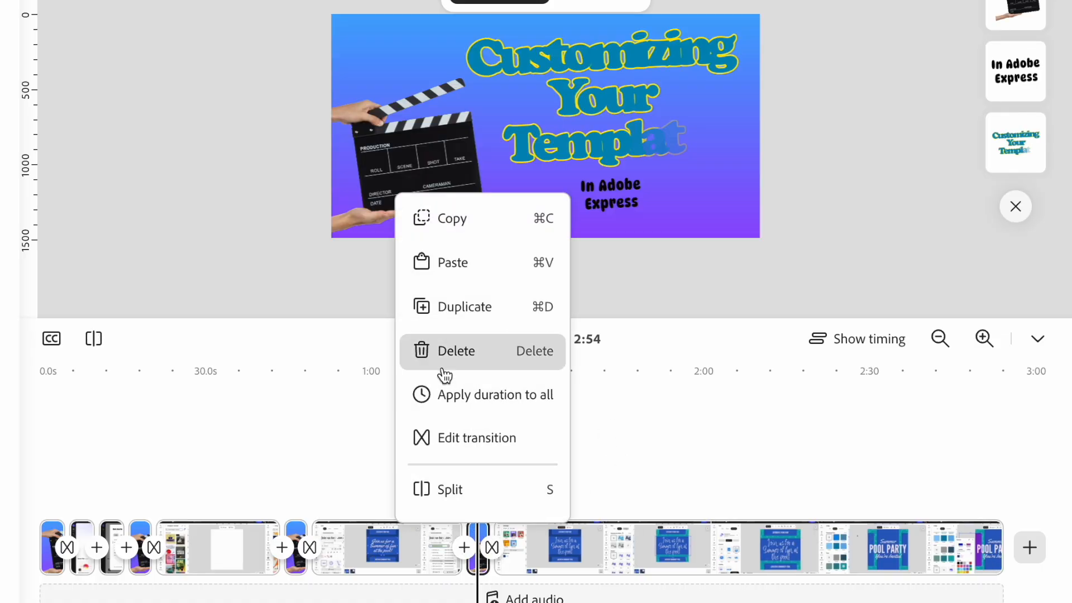
{"action": "left_click", "coordinate": [467, 313]}
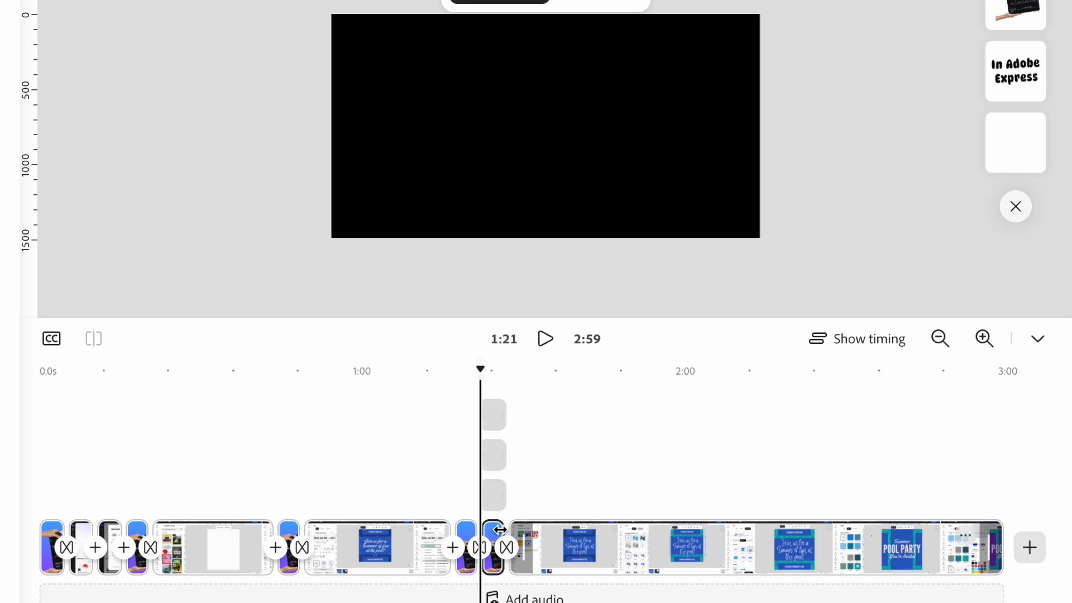
{"action": "left_click_drag", "start_coordinate": [488, 527], "coordinate": [815, 525]}
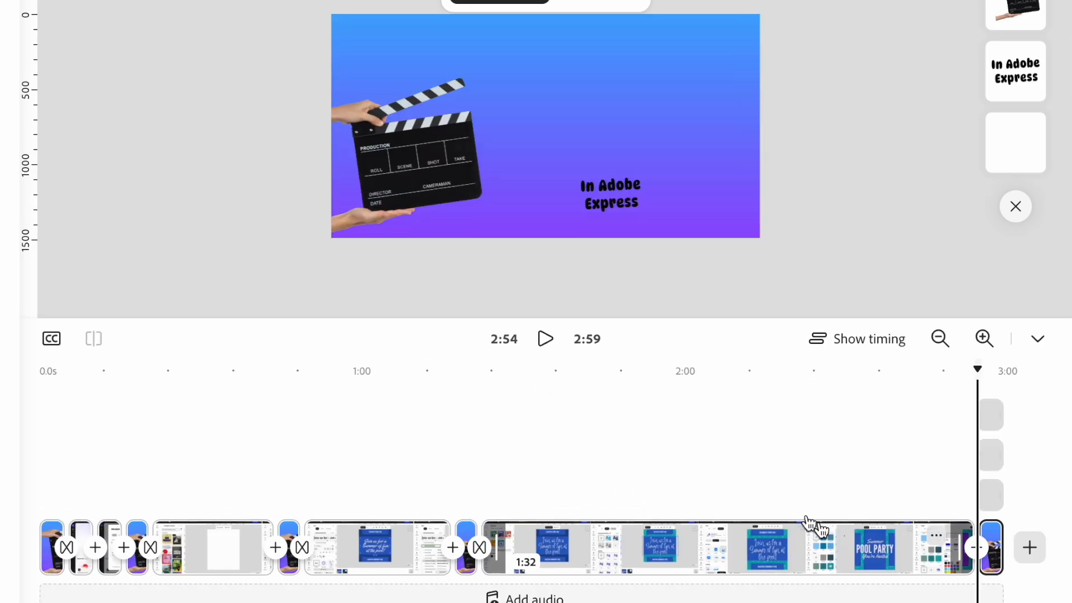
Replace the headline in the closing scene with "Thank You!".
{"action": "left_click", "coordinate": [994, 538]}
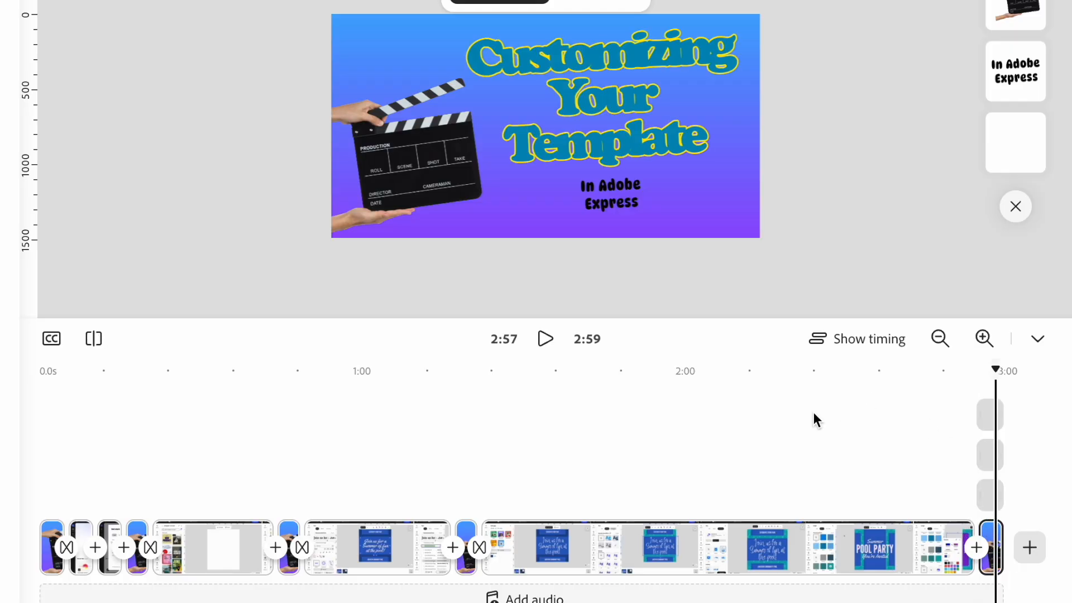
{"action": "left_click", "coordinate": [645, 87]}
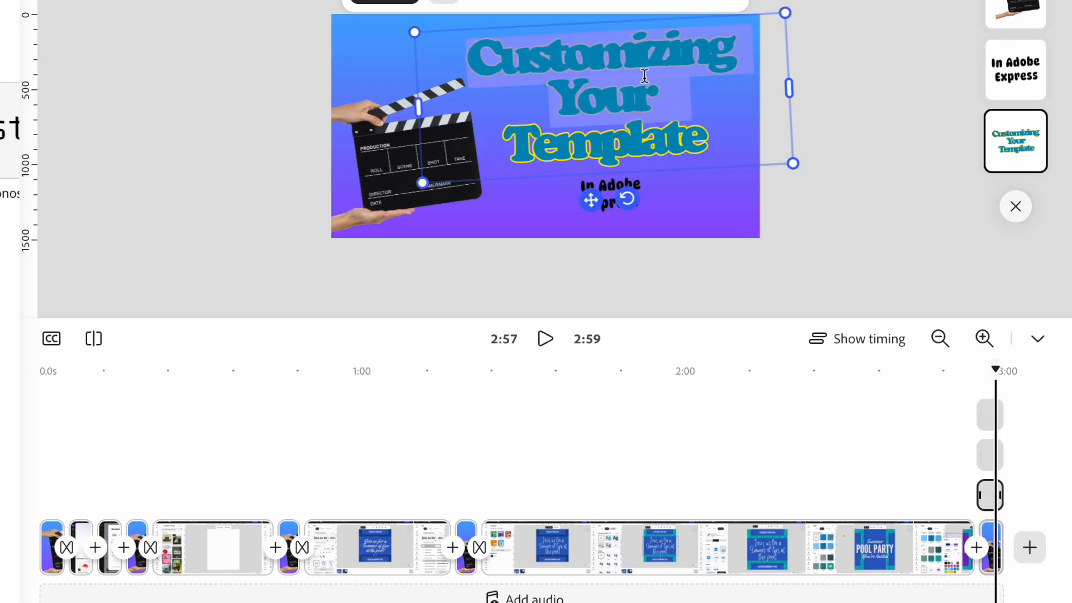
{"action": "type", "text": "Thanks"}
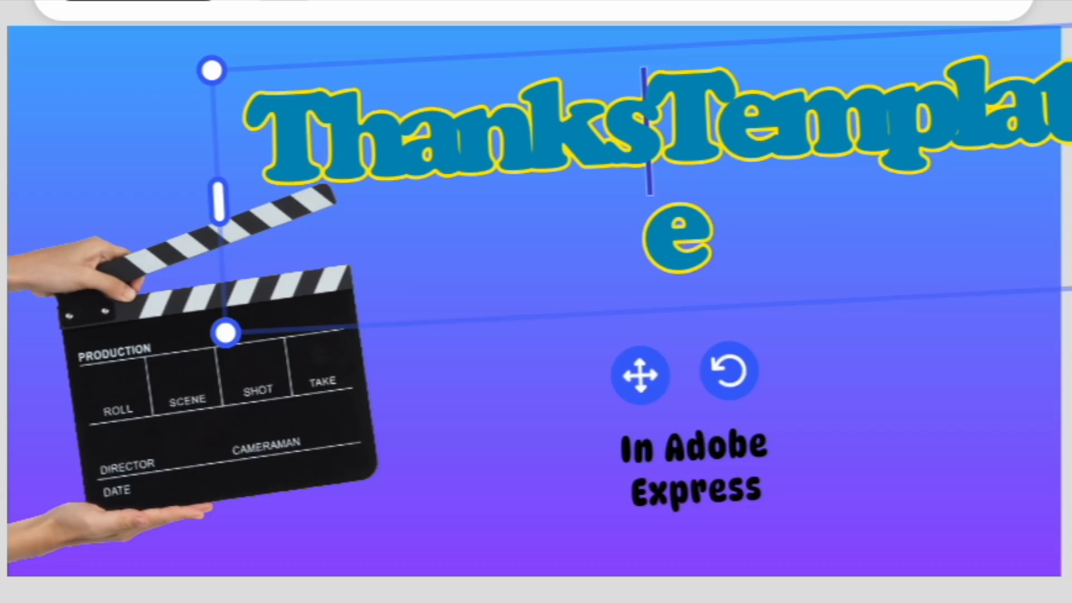
{"action": "key", "text": "Return"}
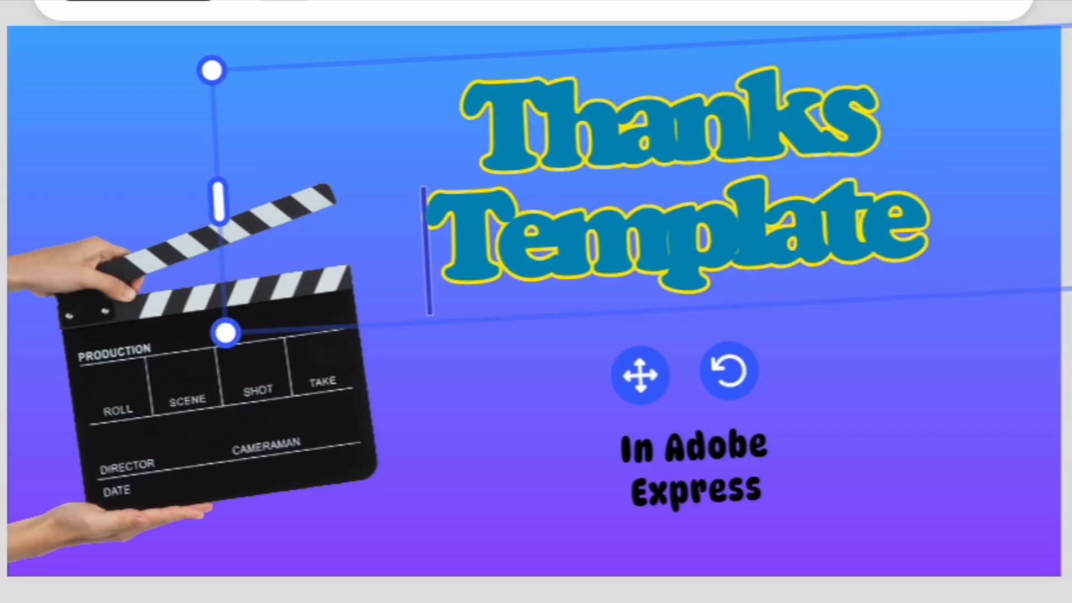
{"action": "type", "text": "Yo"}
{"action": "key", "text": "BackSpace"}
{"action": "key", "text": "BackSpace"}
{"action": "key", "text": "BackSpace"}
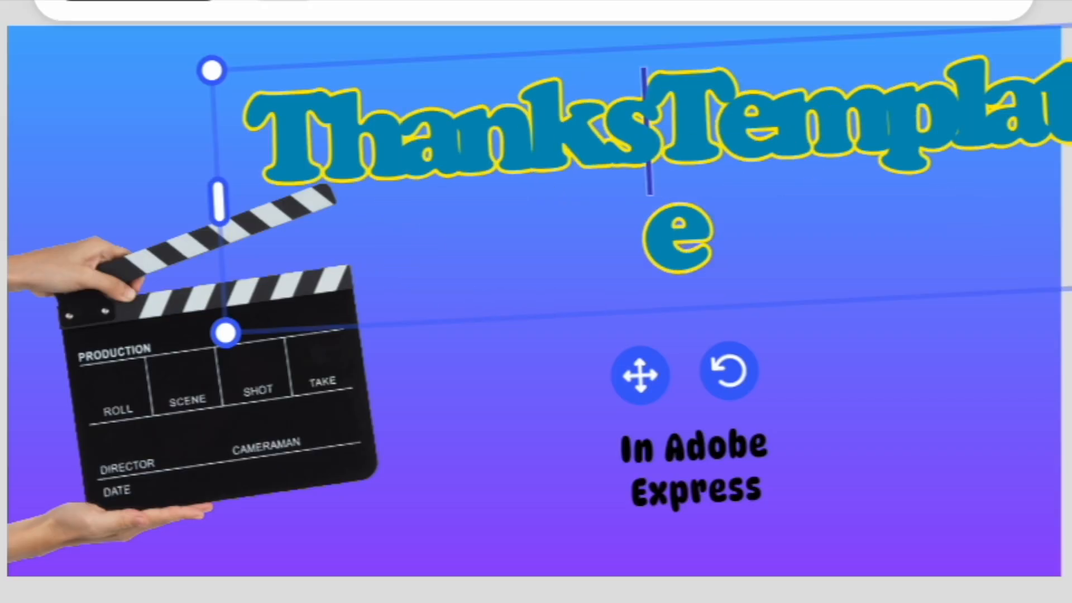
{"action": "key", "text": "BackSpace"}
{"action": "key", "text": "Return"}
{"action": "type", "text": "You!"}
{"action": "key", "text": "shift+End"}
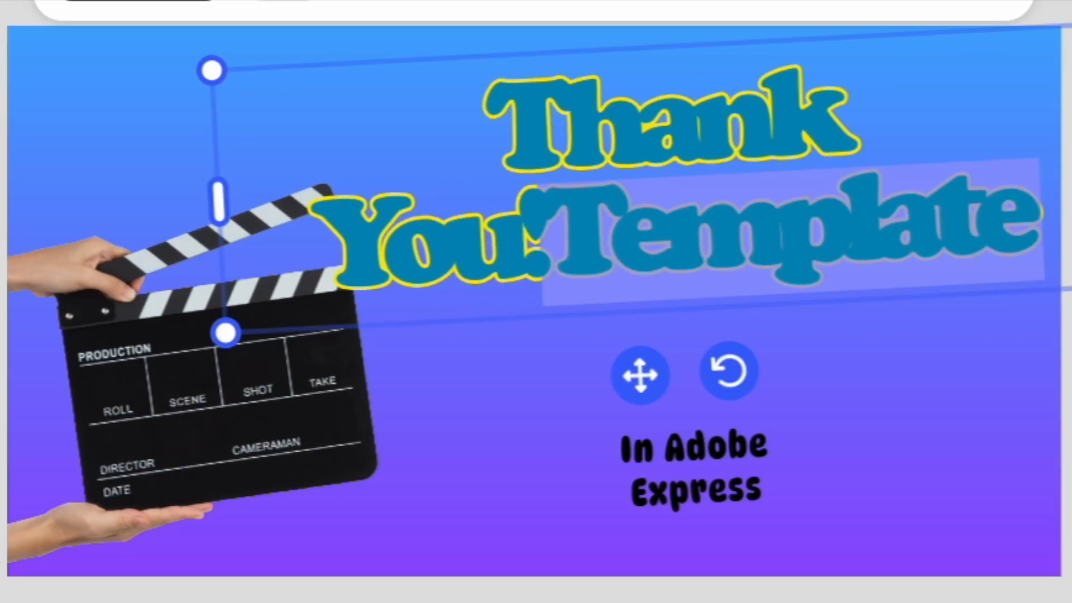
{"action": "key", "text": "BackSpace"}
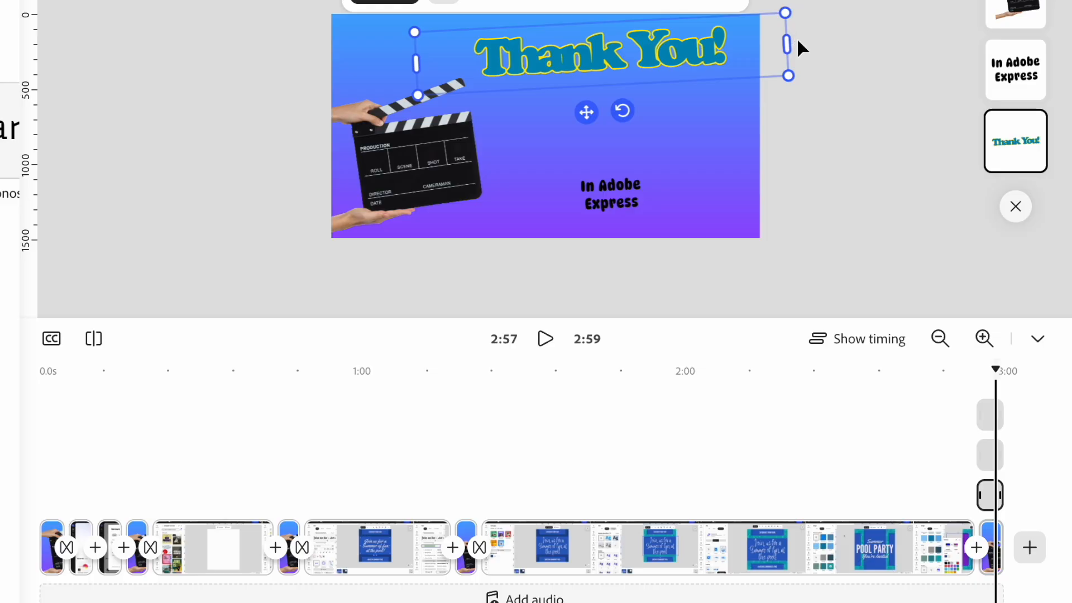
Narrow the "Thank You!" text box so it wraps onto two lines, and center it above "In Adobe Express".
{"action": "left_click_drag", "start_coordinate": [787, 45], "coordinate": [665, 65]}
{"action": "left_click_drag", "start_coordinate": [518, 158], "coordinate": [571, 160]}
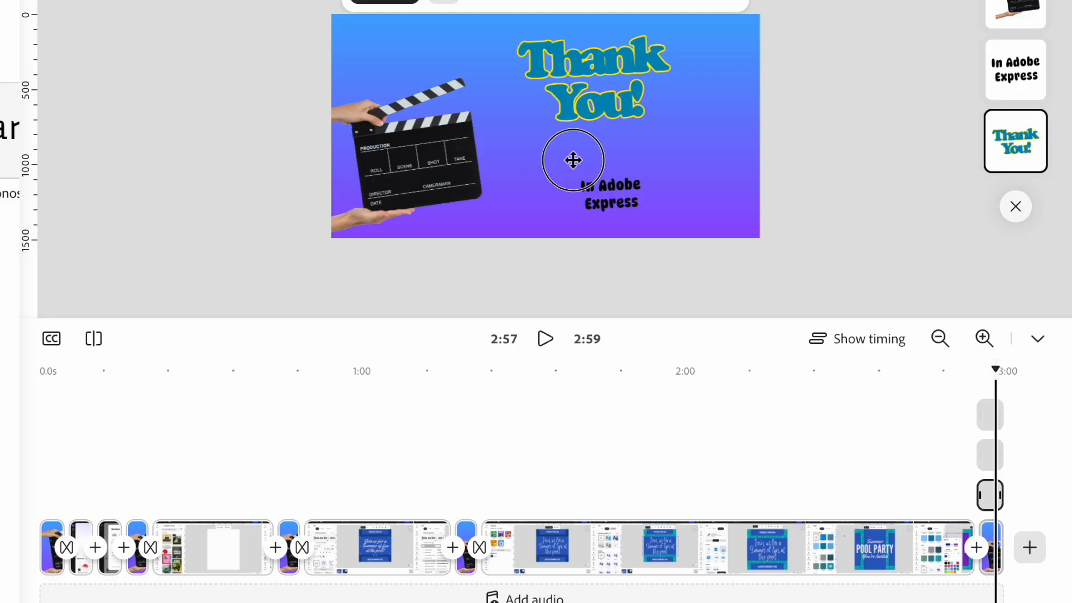
Delete the "In Adobe Express" text from the closing scene and reposition the "Thank You!" headline.
{"action": "left_click", "coordinate": [610, 193]}
{"action": "left_click", "coordinate": [689, 5]}
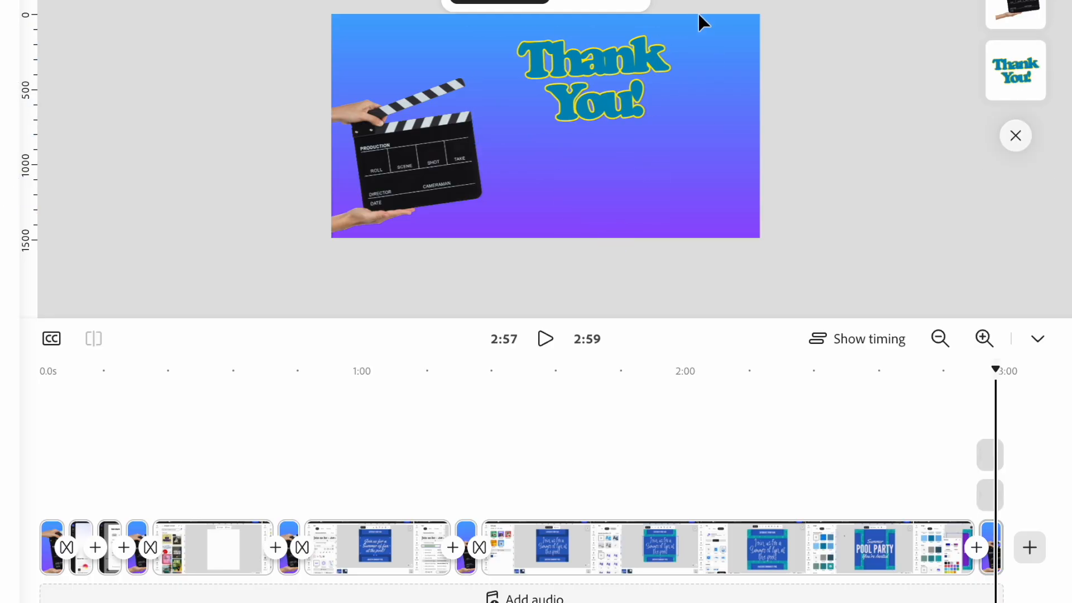
{"action": "mouse_move", "coordinate": [618, 94]}
{"action": "left_mouse_down"}
{"action": "mouse_move", "coordinate": [614, 113]}
{"action": "mouse_move", "coordinate": [615, 95]}
{"action": "left_mouse_up"}
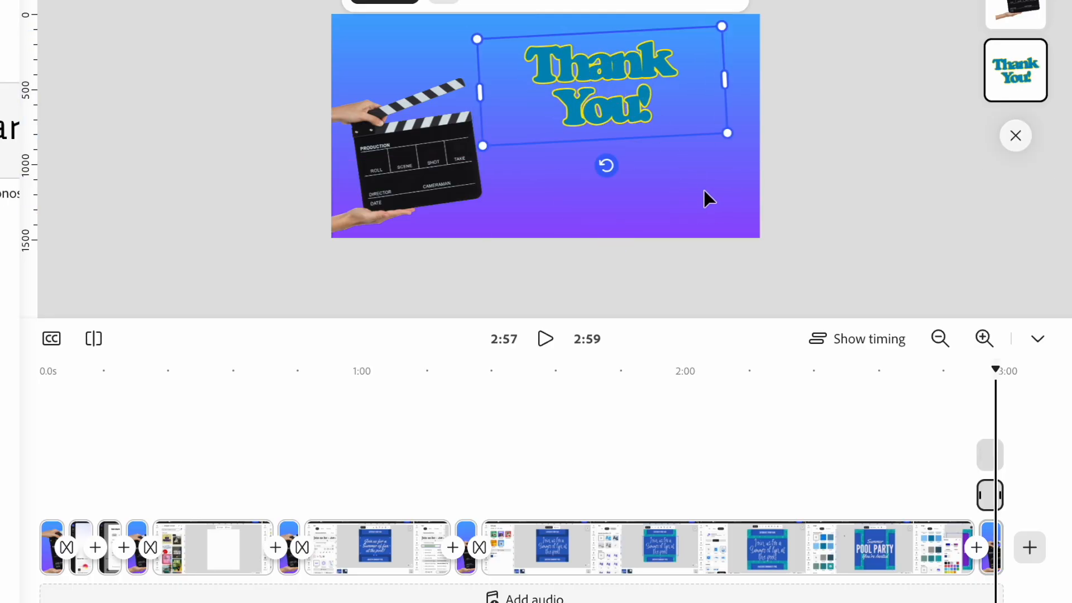
{"action": "left_click", "coordinate": [699, 207]}
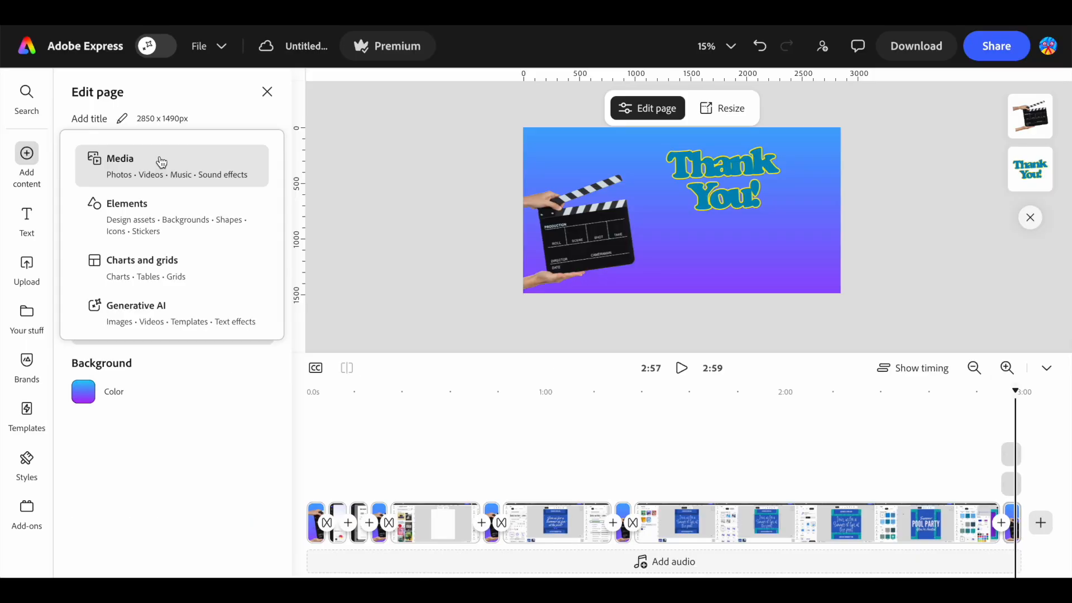
Search the media library for "like share subscribe" and add the 10-second Subscribe video as a layer on the closing scene.
{"action": "left_click", "coordinate": [158, 162]}
{"action": "left_click", "coordinate": [134, 242]}
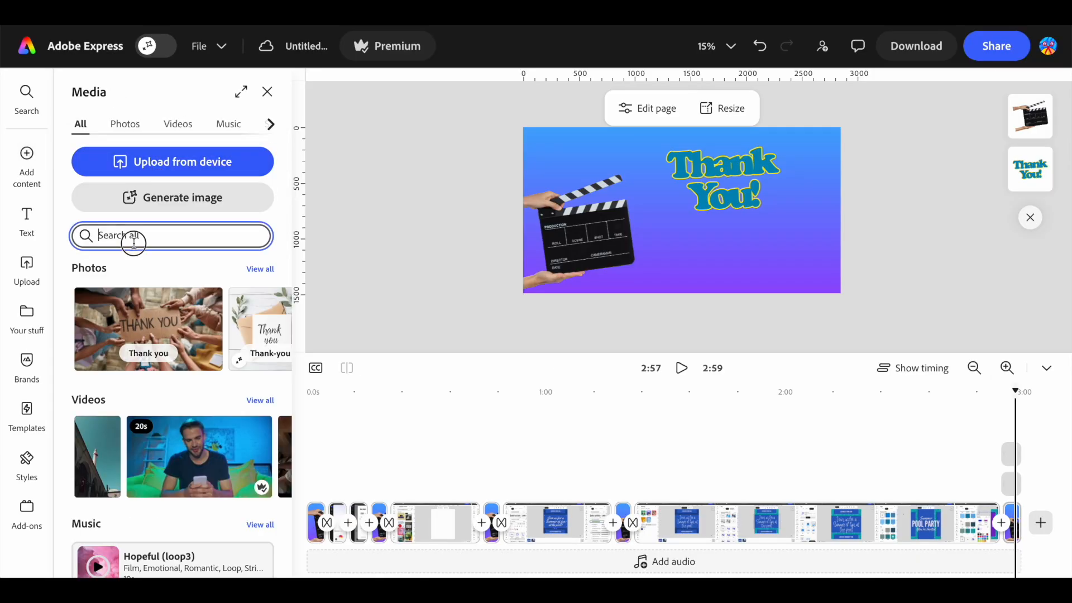
{"action": "type", "text": "like sh"}
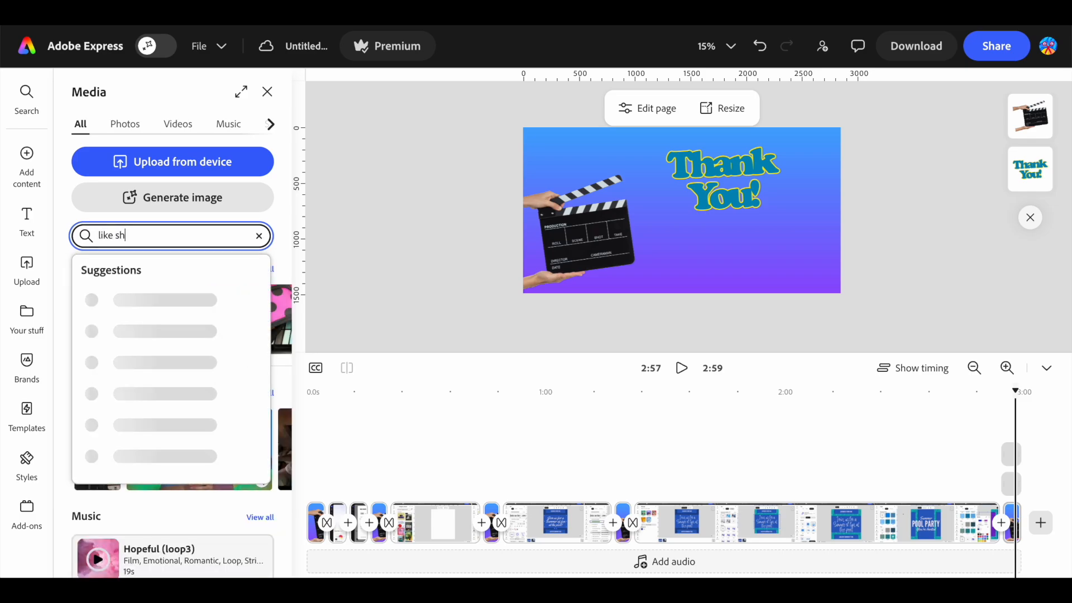
{"action": "type", "text": "are sub"}
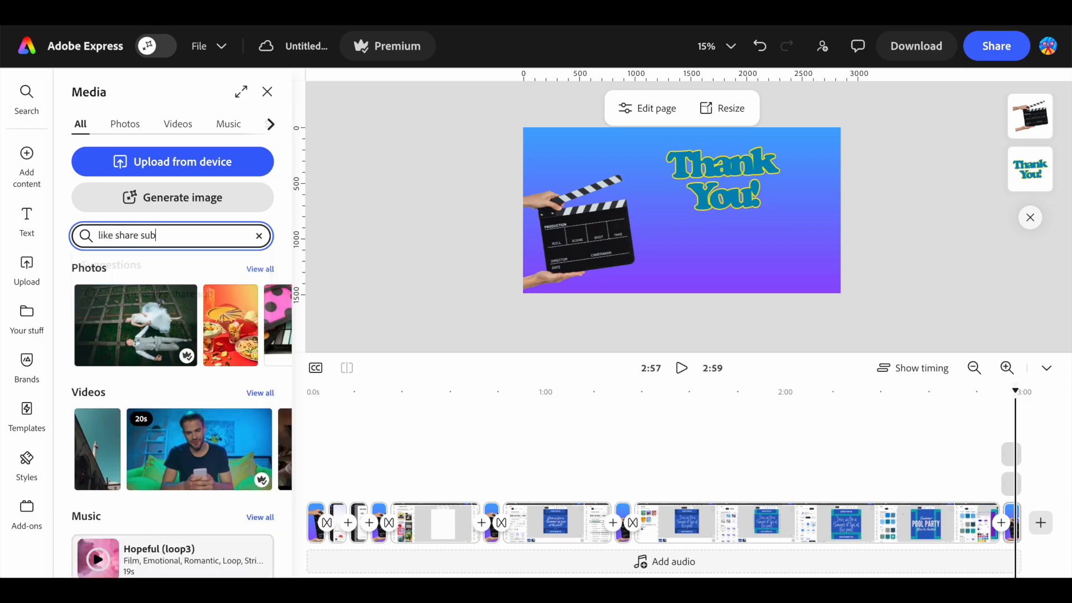
{"action": "type", "text": "scribe"}
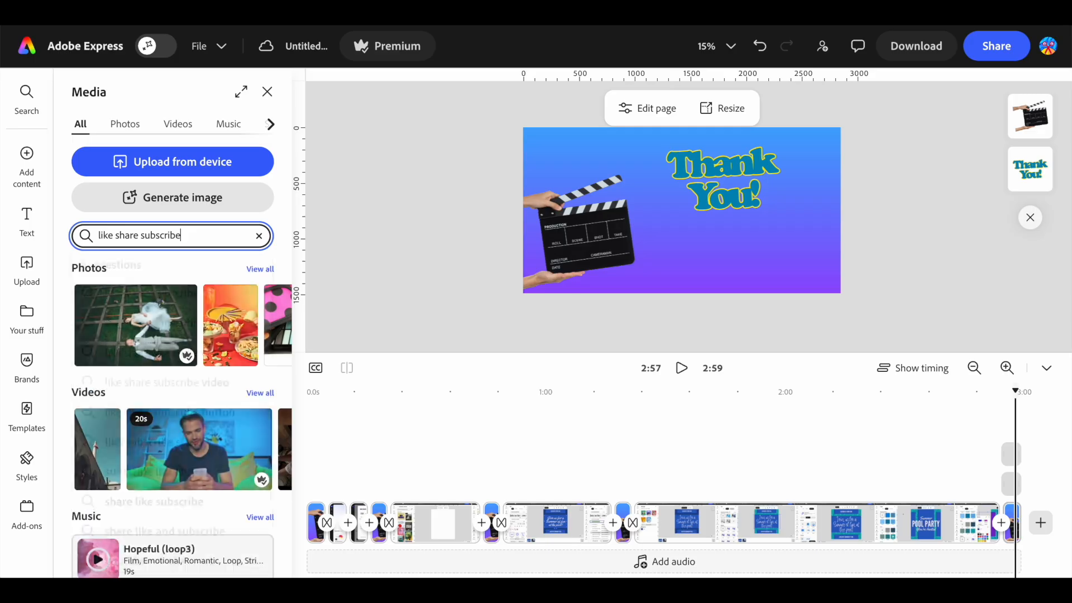
{"action": "key", "text": "Return"}
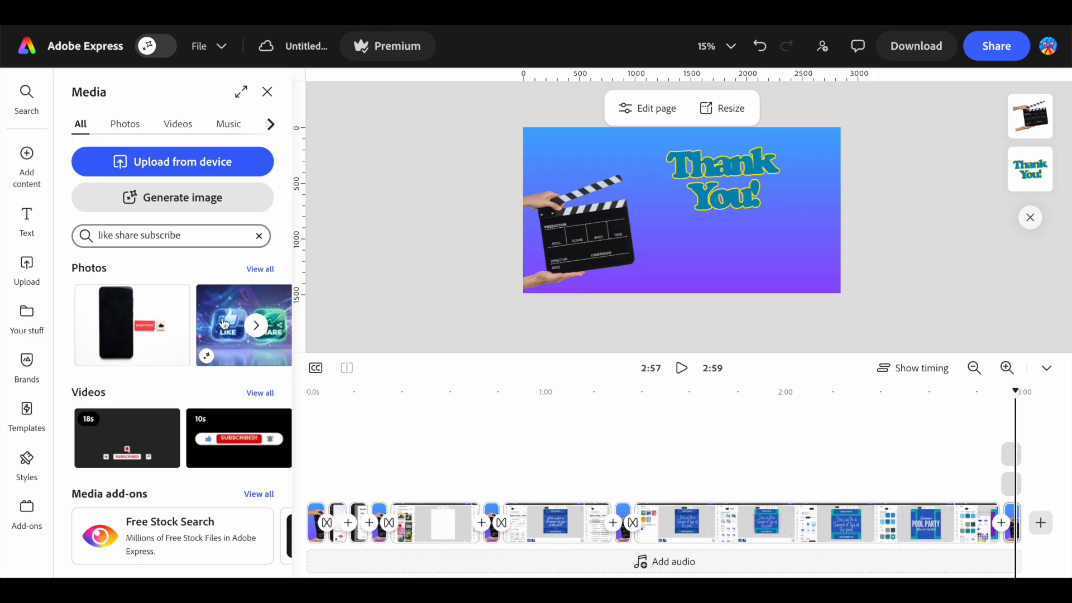
{"action": "left_click", "coordinate": [235, 438]}
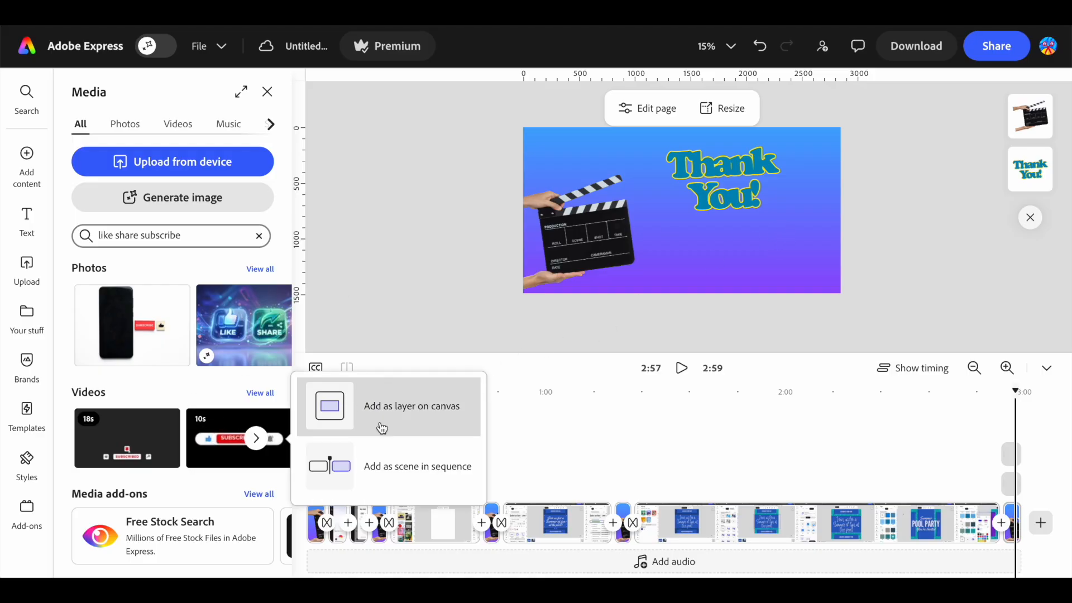
{"action": "left_click", "coordinate": [355, 409]}
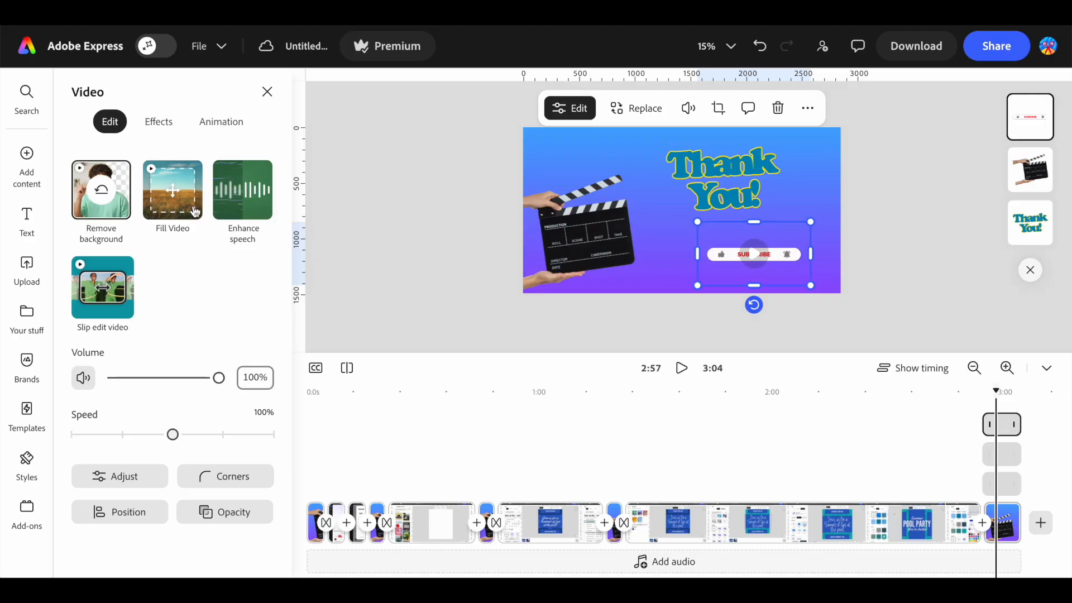
Move the Subscribe animation beneath the "Thank You!" headline and enlarge the headline, keeping the two centered.
{"action": "left_click", "coordinate": [702, 277]}
{"action": "left_click_drag", "start_coordinate": [773, 257], "coordinate": [748, 259]}
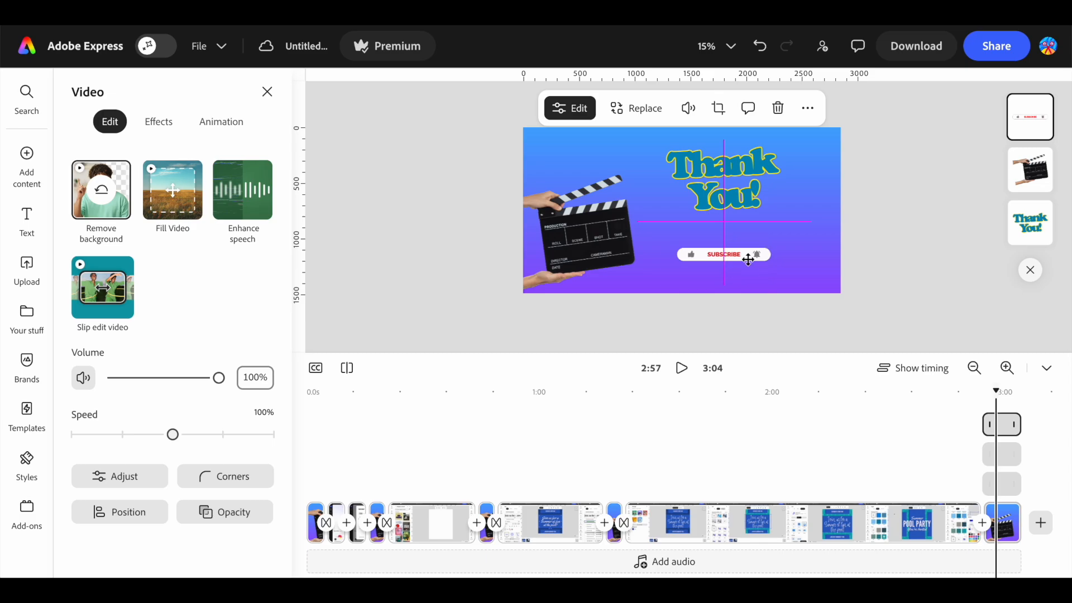
{"action": "left_click", "coordinate": [726, 178]}
{"action": "left_click_drag", "start_coordinate": [817, 219], "coordinate": [775, 207]}
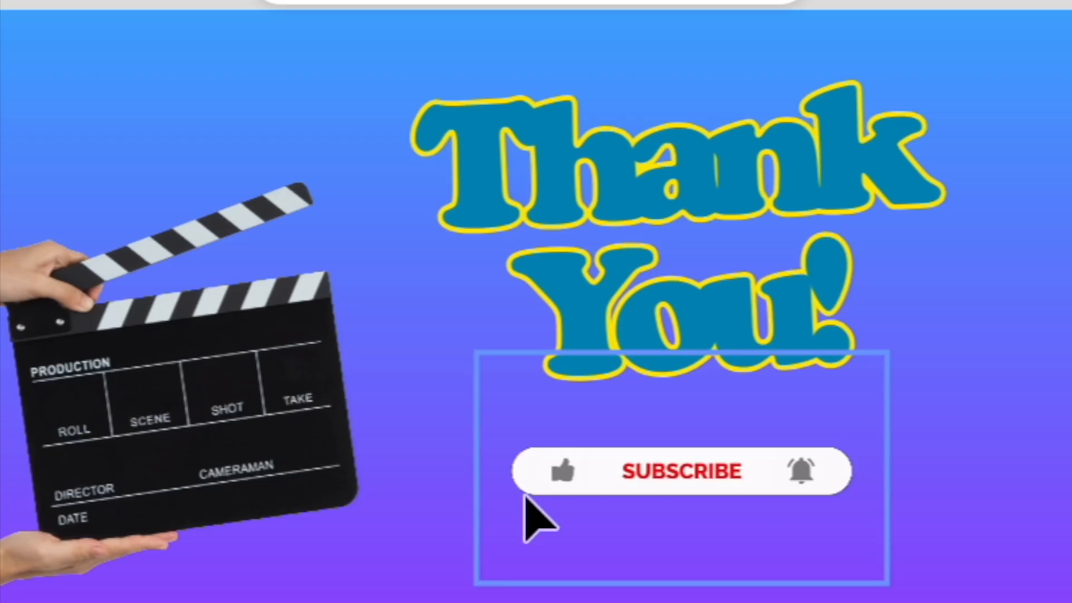
{"action": "left_click", "coordinate": [696, 260]}
{"action": "left_click", "coordinate": [669, 472]}
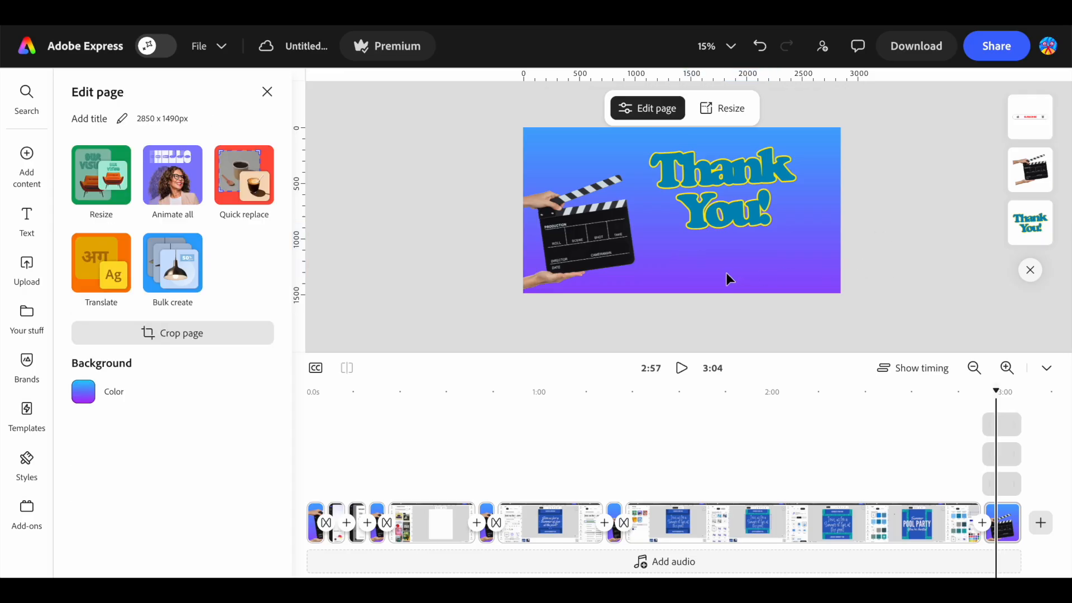
{"action": "left_click", "coordinate": [726, 277]}
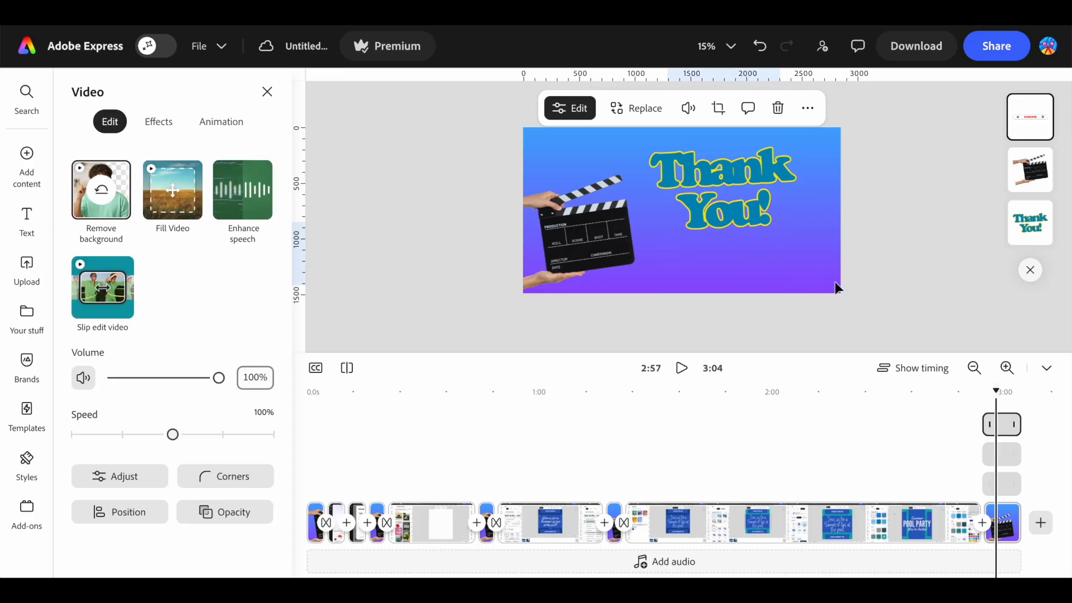
{"action": "left_click", "coordinate": [836, 265]}
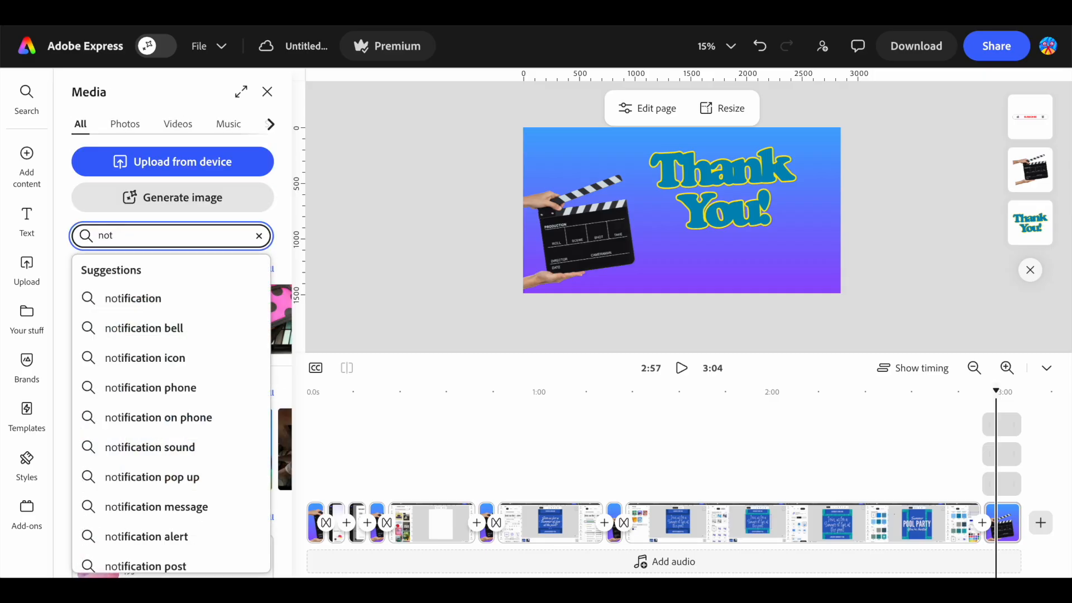
Search the sound effects for "notification", and replace that search with "bell".
{"action": "key", "text": "BackSpace"}
{"action": "key", "text": "BackSpace"}
{"action": "key", "text": "BackSpace"}
{"action": "type", "text": "notification sound"}
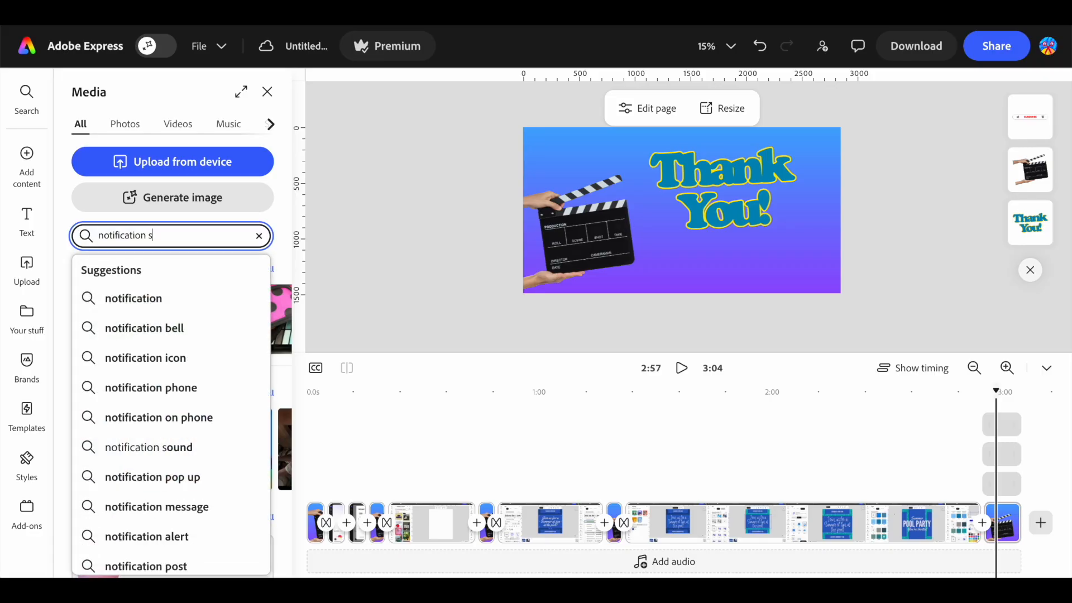
{"action": "double_click", "coordinate": [127, 235]}
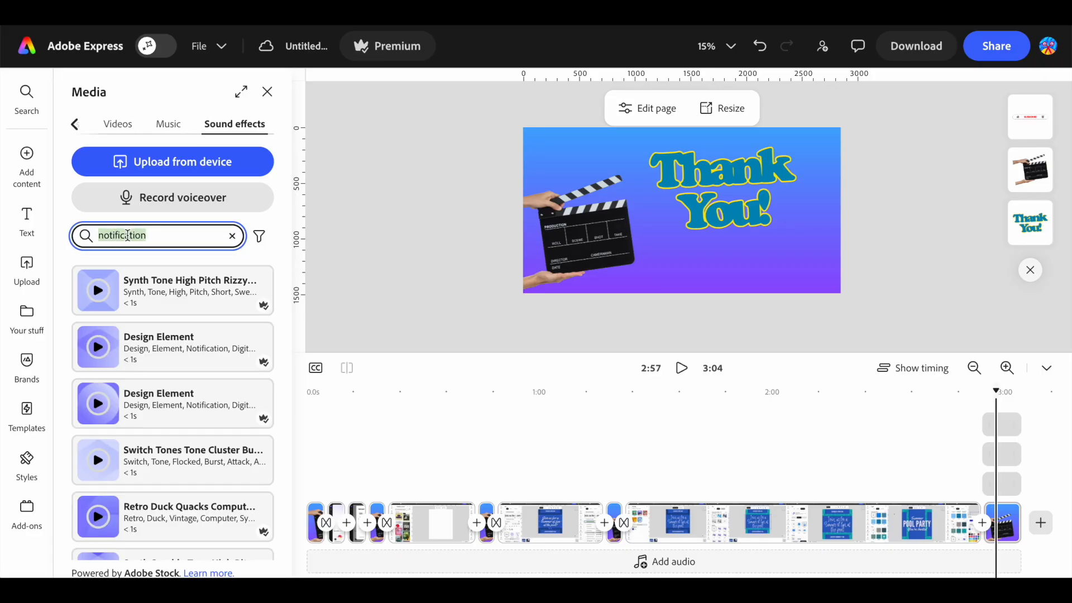
{"action": "type", "text": "bell"}
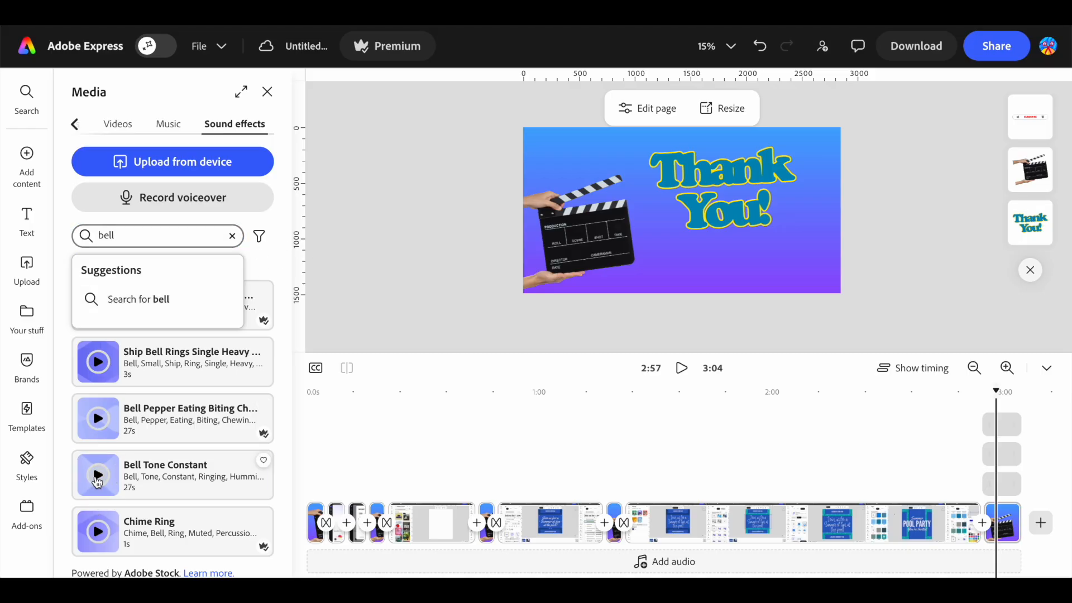
Preview several of the bell sound effects and add Chime Ring to the video's audio track.
{"action": "left_click", "coordinate": [97, 480]}
{"action": "left_click", "coordinate": [98, 419]}
{"action": "left_click", "coordinate": [107, 530]}
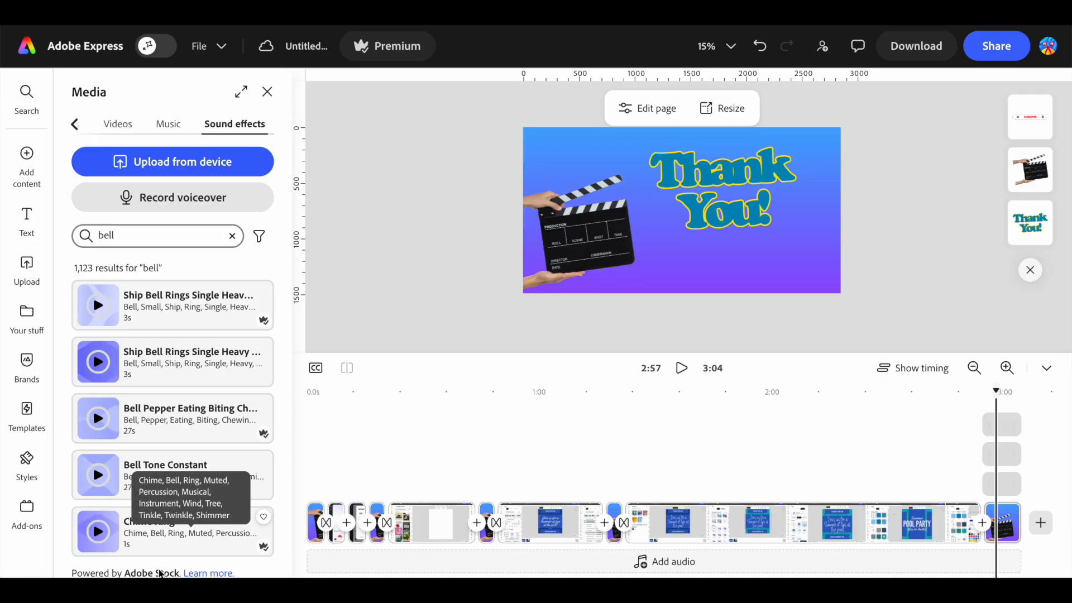
{"action": "left_click", "coordinate": [177, 551]}
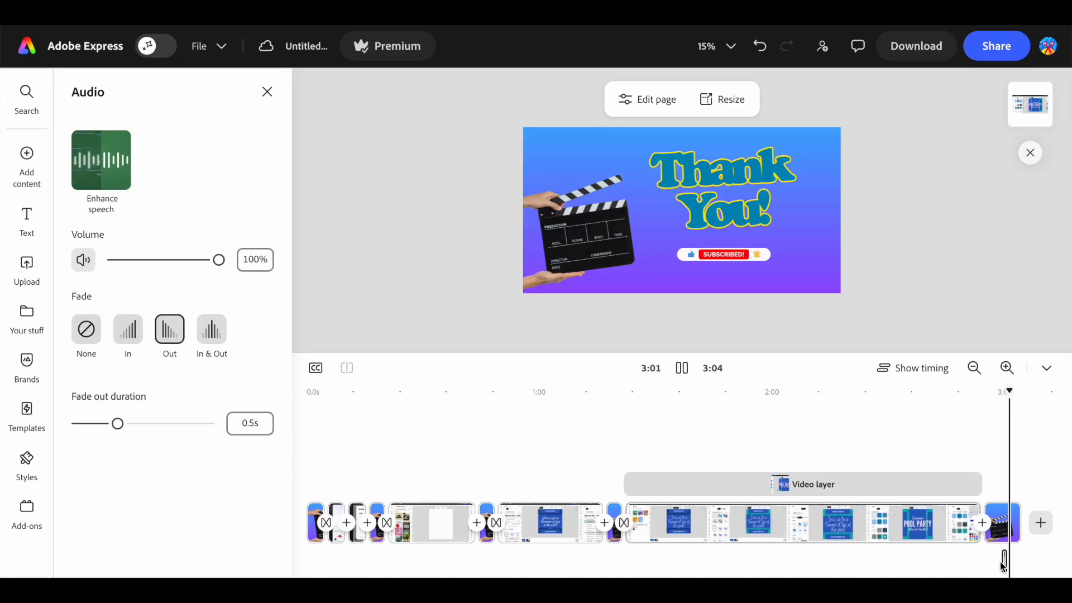
Move the chime sound effect to the start of the "Thank You!" scene, at about 2:55, and play back the ending.
{"action": "left_click_drag", "start_coordinate": [1006, 558], "coordinate": [1003, 561]}
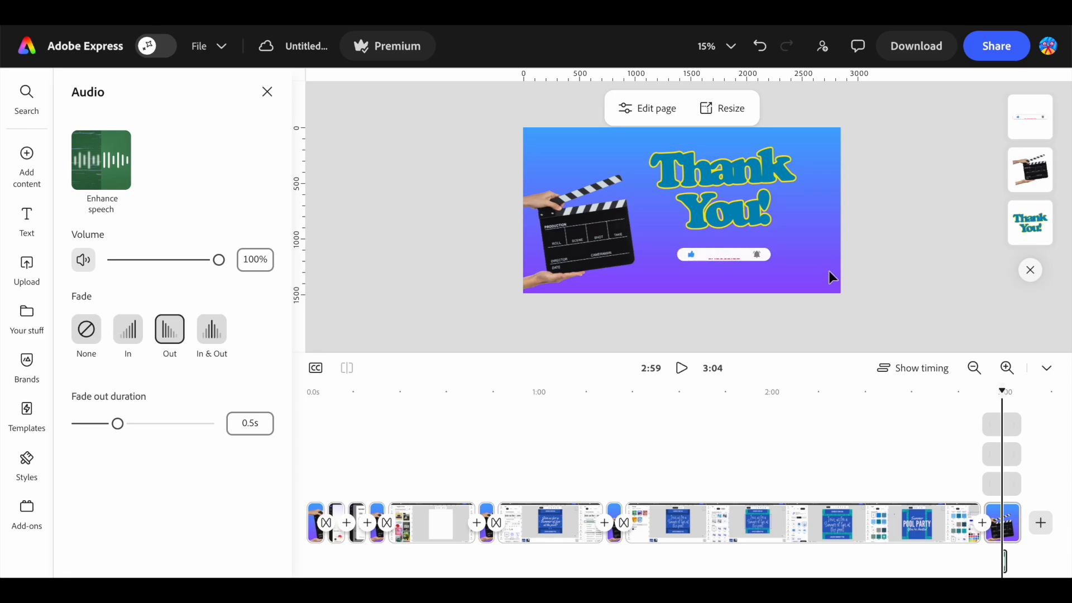
{"action": "left_click", "coordinate": [739, 254]}
{"action": "left_click_drag", "start_coordinate": [1006, 561], "coordinate": [1002, 560]}
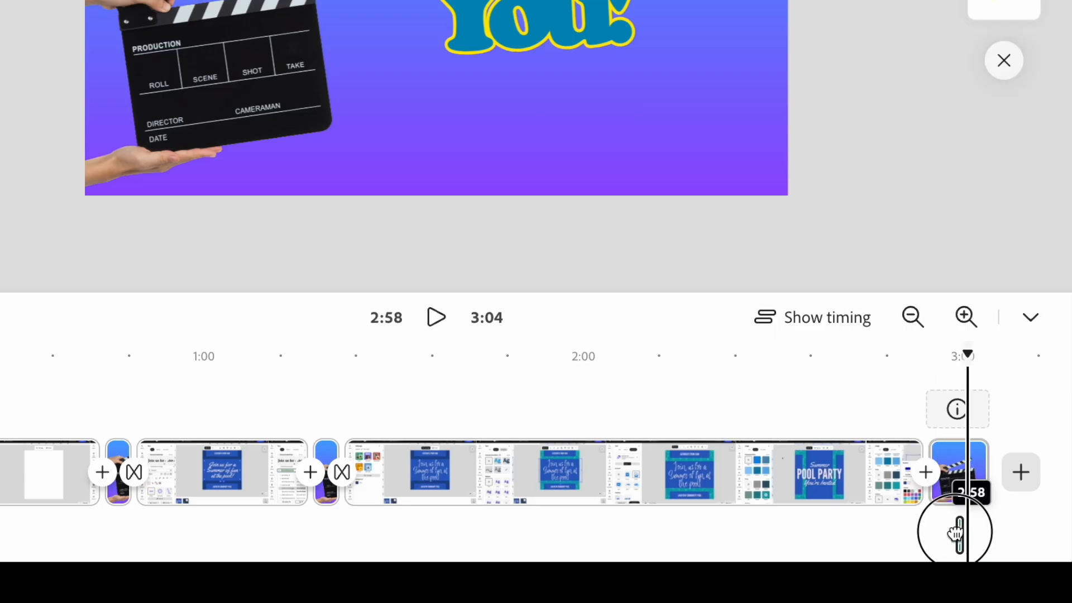
{"action": "left_click_drag", "start_coordinate": [955, 533], "coordinate": [939, 534]}
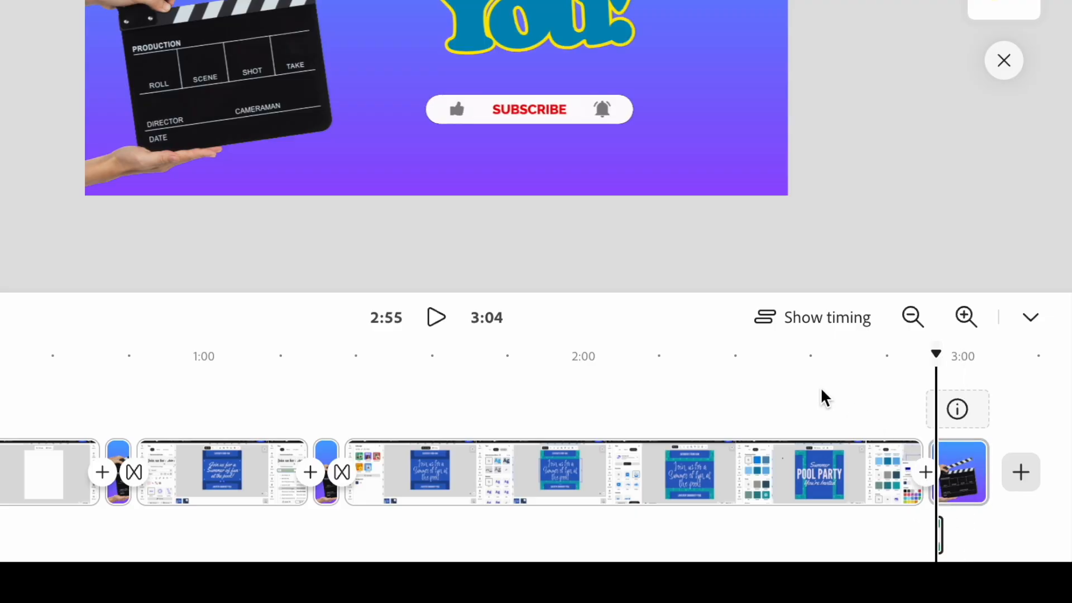
{"action": "left_click_drag", "start_coordinate": [937, 350], "coordinate": [922, 362]}
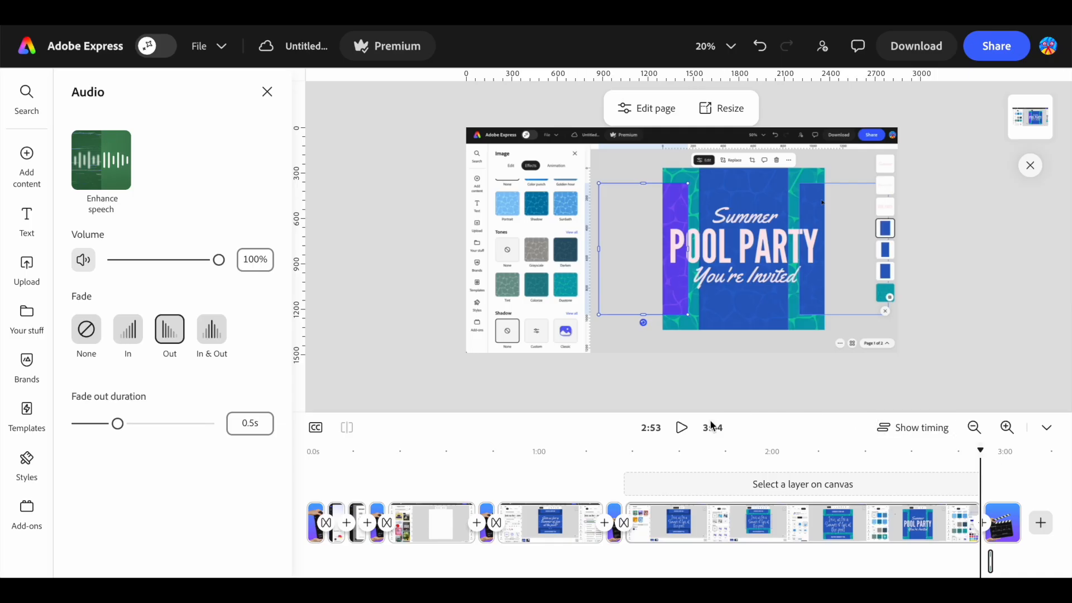
{"action": "left_click", "coordinate": [682, 427]}
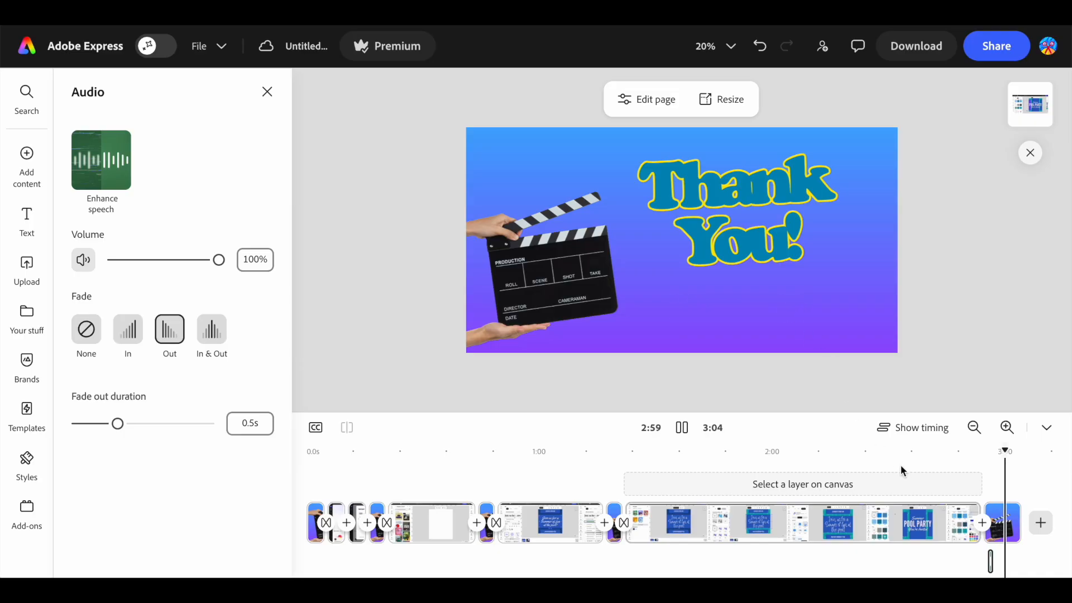
Add a blank scene at the very end of the video, after the "Thank You!" scene.
{"action": "left_click", "coordinate": [1039, 524]}
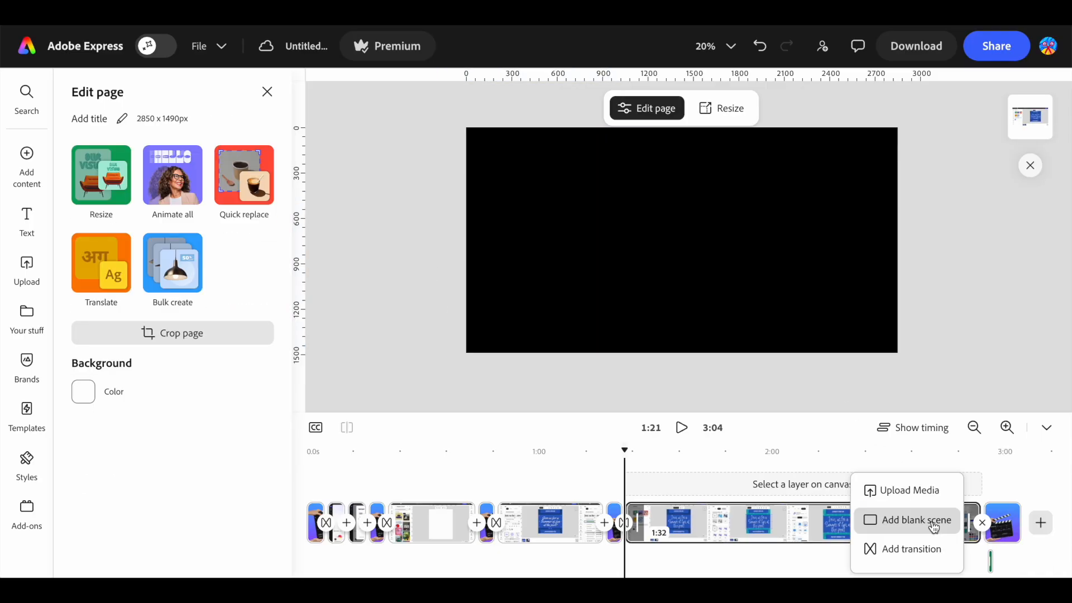
{"action": "left_click", "coordinate": [934, 527]}
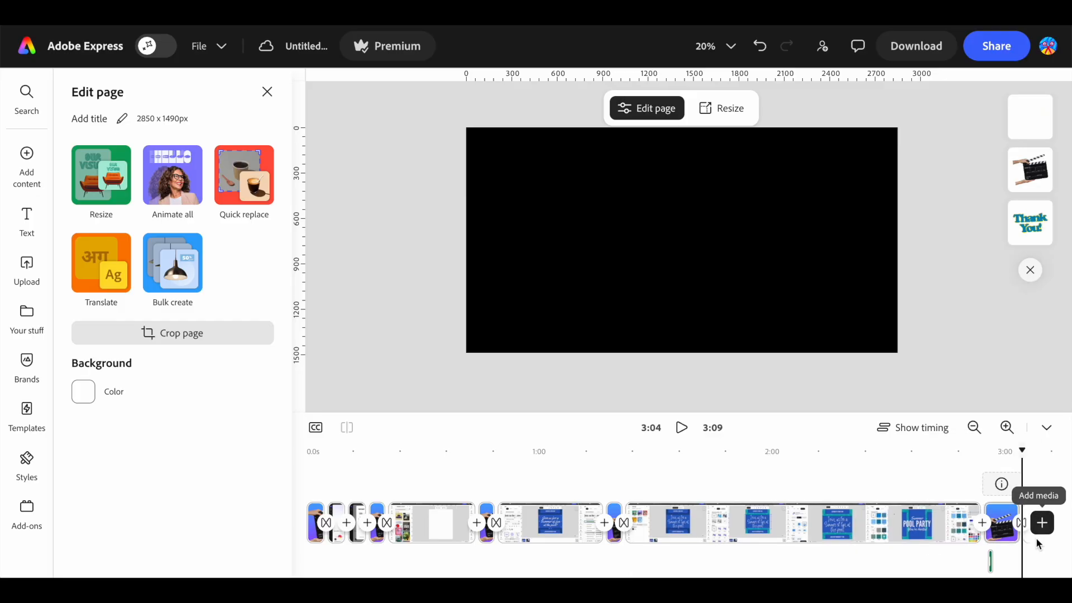
Set the transition between the "Thank You!" scene and the blank scene to Dip to black, with a 3s duration and Soft personality.
{"action": "left_click", "coordinate": [1023, 524]}
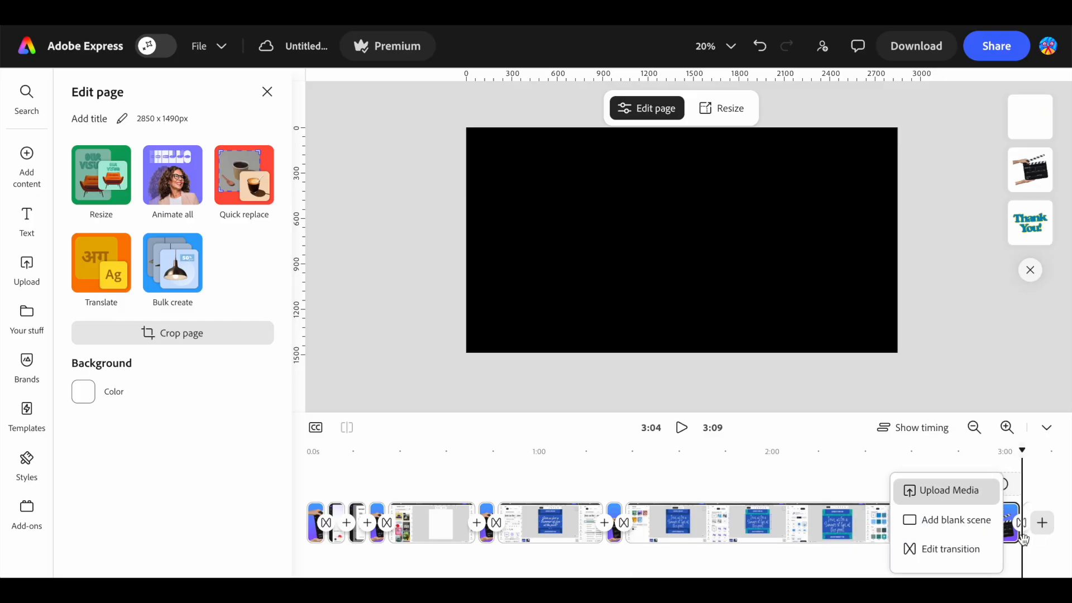
{"action": "left_click", "coordinate": [976, 548]}
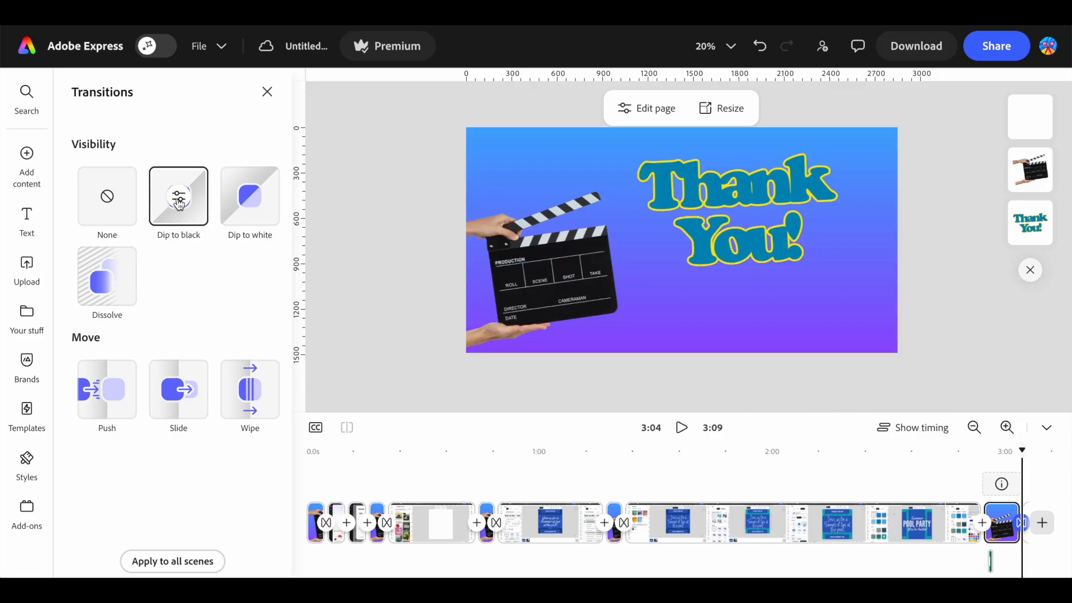
{"action": "left_click", "coordinate": [178, 201]}
{"action": "left_click_drag", "start_coordinate": [198, 304], "coordinate": [295, 300]}
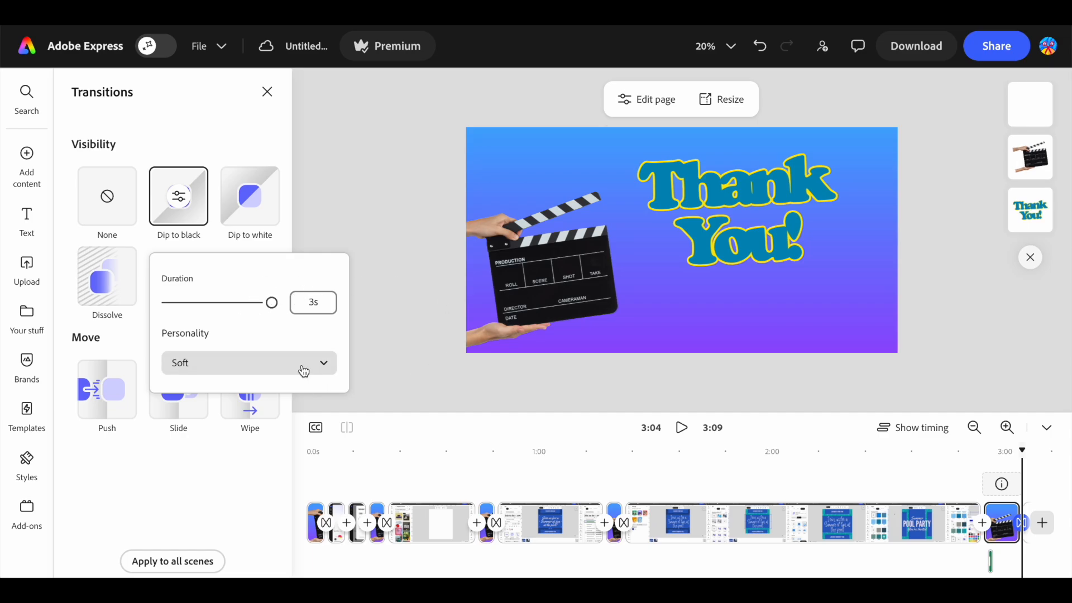
{"action": "left_click", "coordinate": [312, 365]}
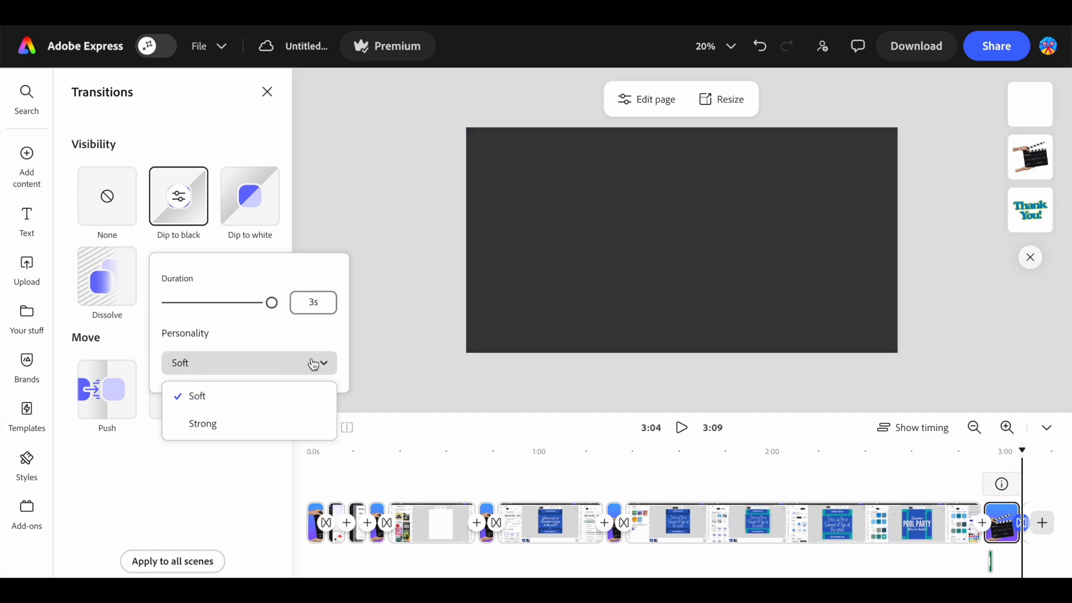
{"action": "left_click", "coordinate": [292, 411]}
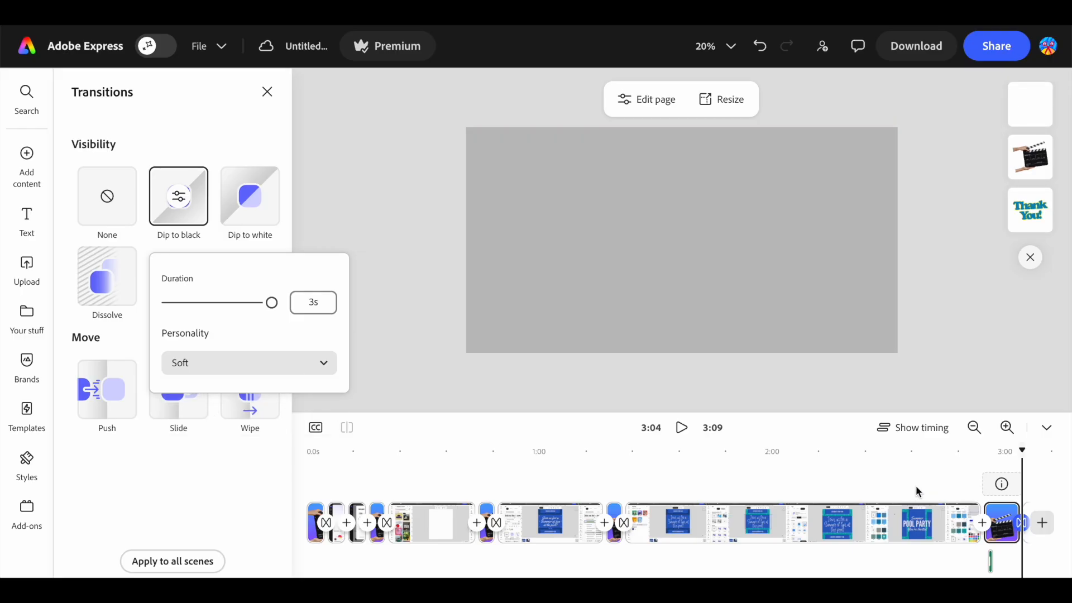
Play the finished video from the beginning to review the opening title.
{"action": "left_click", "coordinate": [1021, 449]}
{"action": "left_click_drag", "start_coordinate": [1021, 449], "coordinate": [308, 453]}
{"action": "key", "text": "space"}
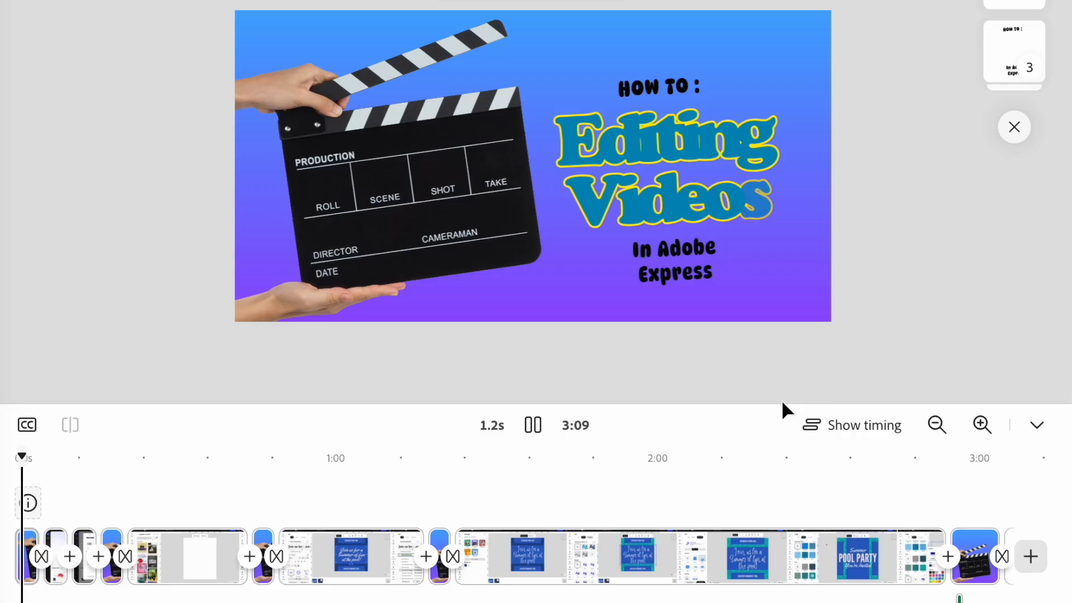
Set the background color of the blank final scene to black.
{"action": "left_click_drag", "start_coordinate": [30, 455], "coordinate": [981, 502]}
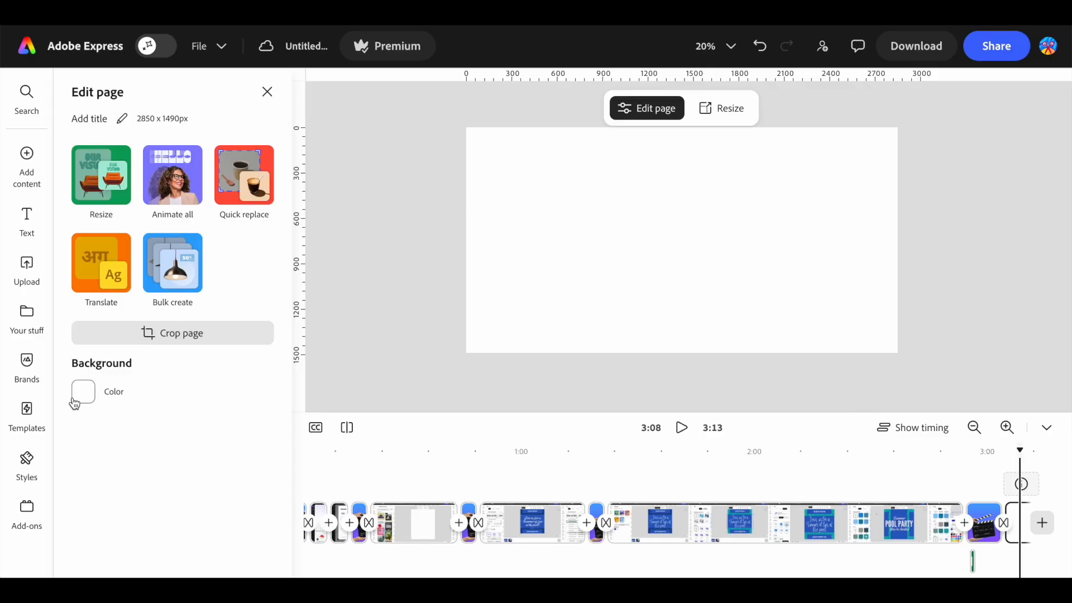
{"action": "left_click", "coordinate": [77, 400]}
{"action": "left_click", "coordinate": [227, 241]}
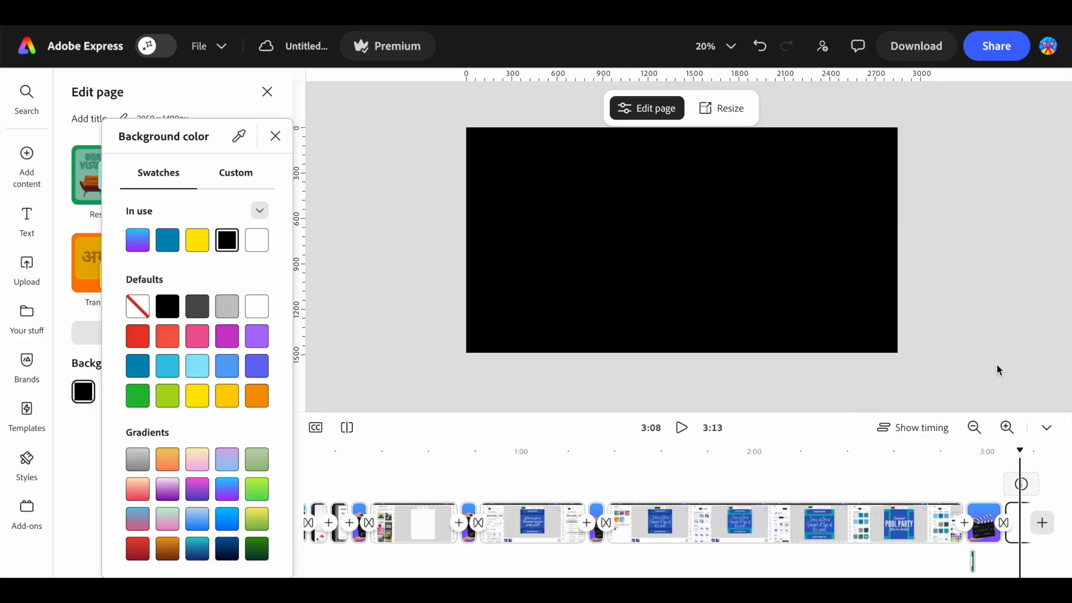
Play the end of the video to review the "Thank You!" scene and its fade to black.
{"action": "left_click_drag", "start_coordinate": [1019, 449], "coordinate": [985, 458]}
{"action": "left_click", "coordinate": [681, 427]}
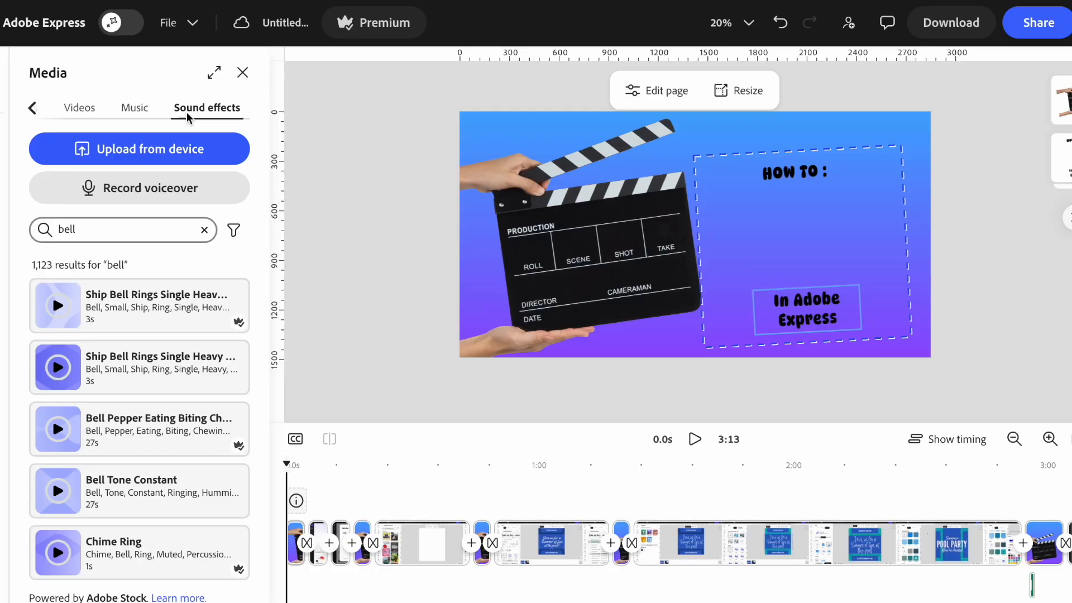
Allow microphone access for the site and record a voiceover about 13 s long from the start of the video, with Enhance speech on.
{"action": "left_click", "coordinate": [243, 73]}
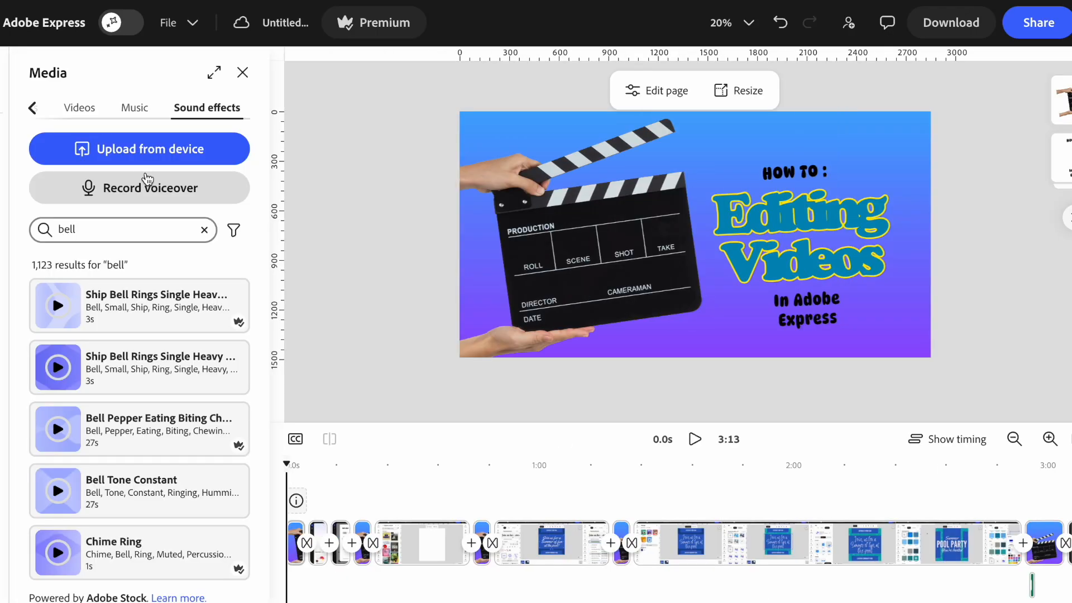
{"action": "left_click", "coordinate": [133, 189]}
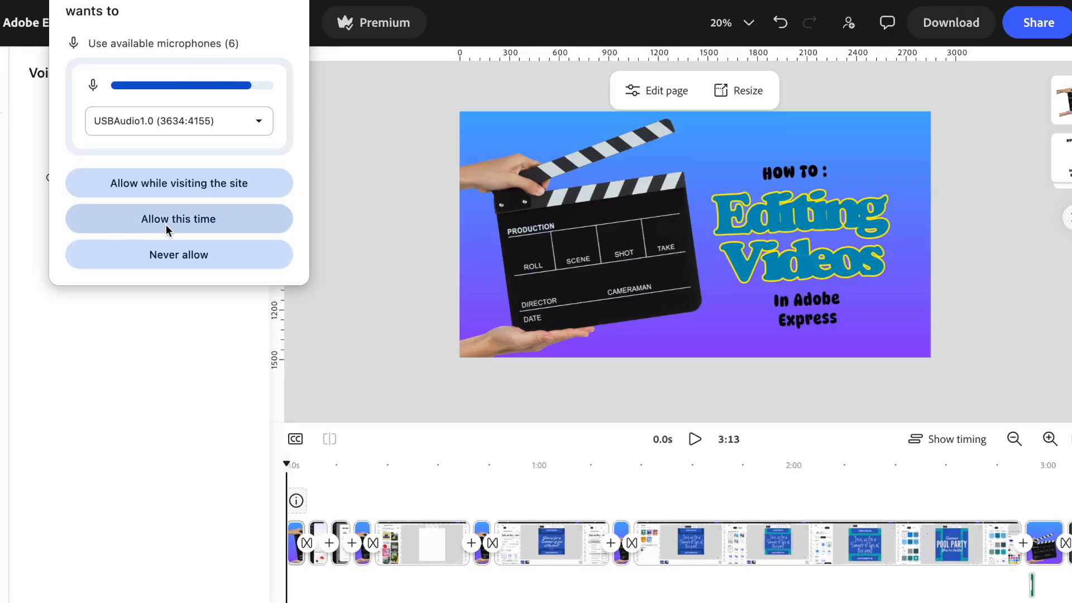
{"action": "left_click", "coordinate": [168, 185]}
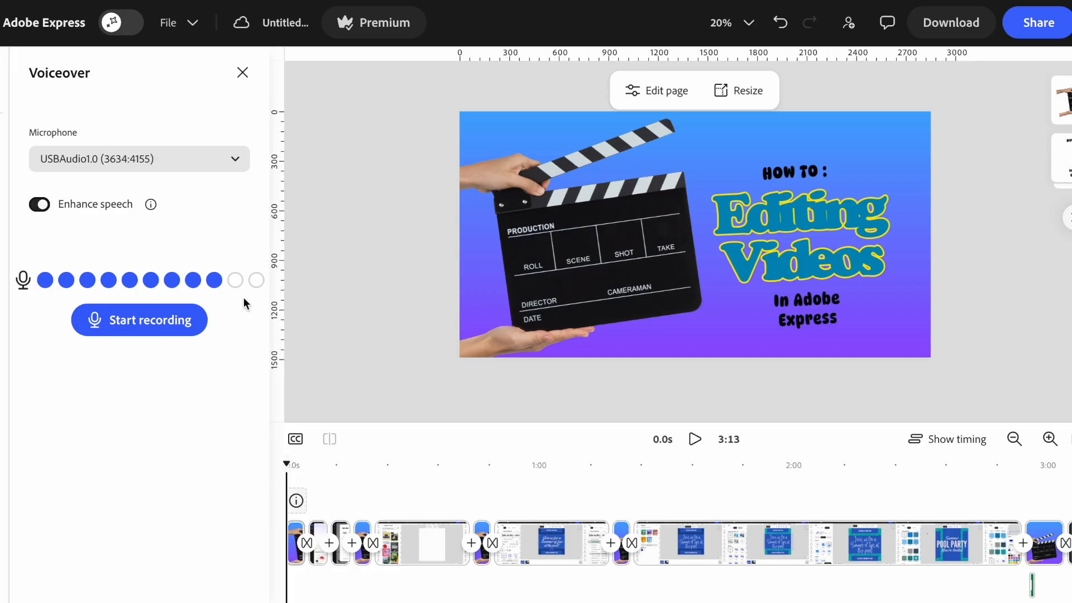
{"action": "left_click", "coordinate": [145, 326]}
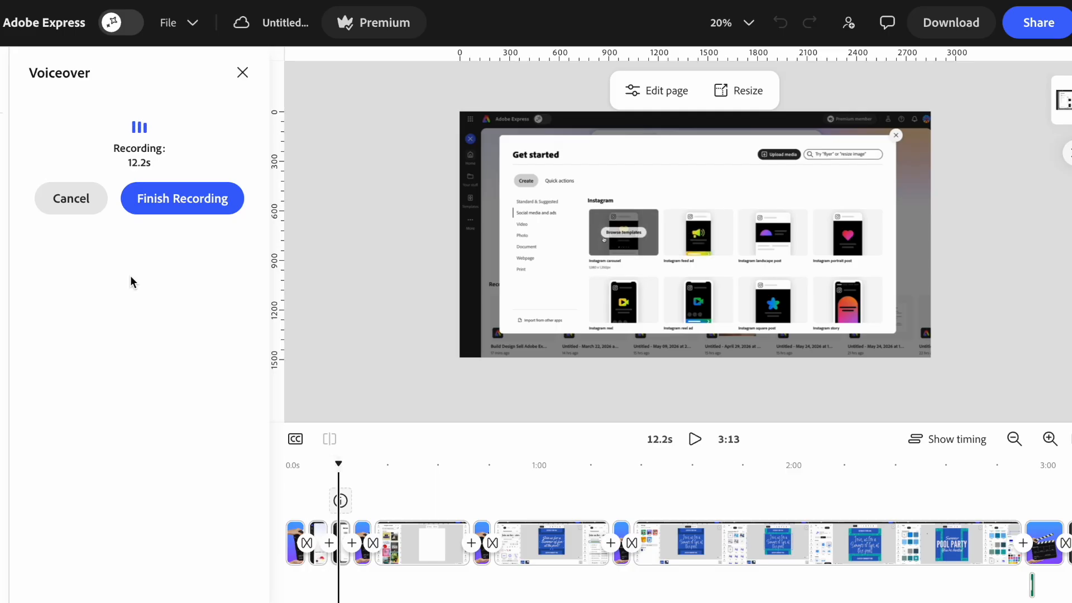
{"action": "left_click", "coordinate": [184, 199]}
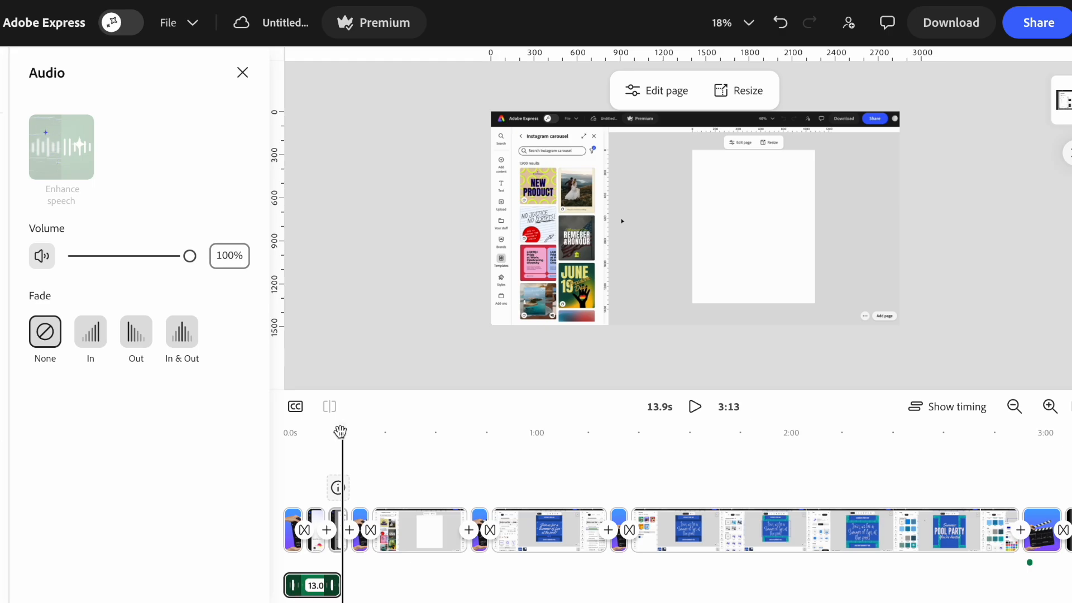
Play the video from the beginning to review the recorded voiceover.
{"action": "left_click_drag", "start_coordinate": [548, 320], "coordinate": [449, 323]}
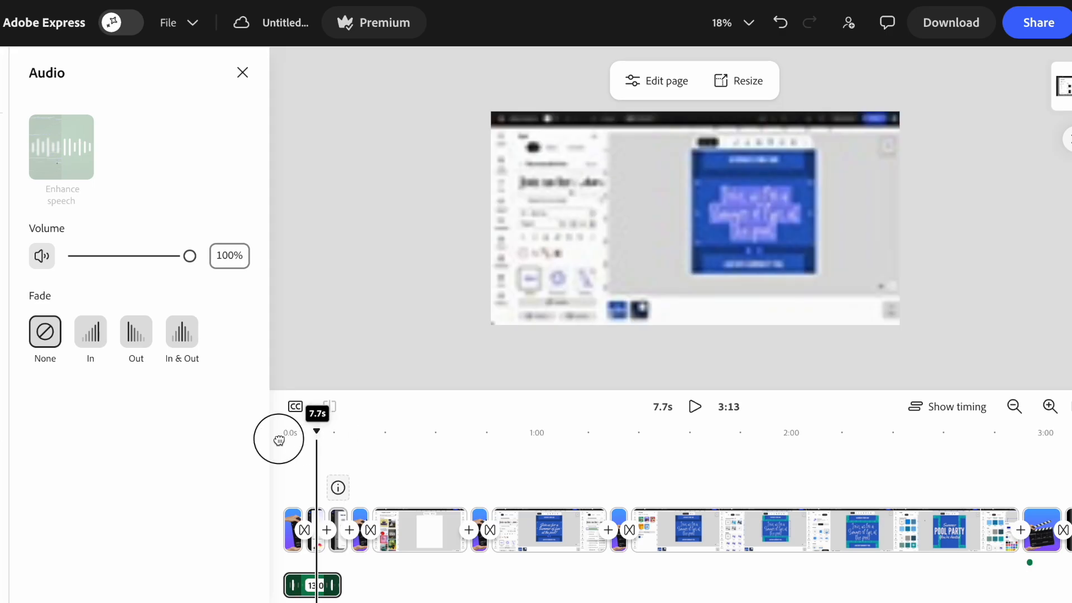
{"action": "left_click_drag", "start_coordinate": [279, 441], "coordinate": [251, 444]}
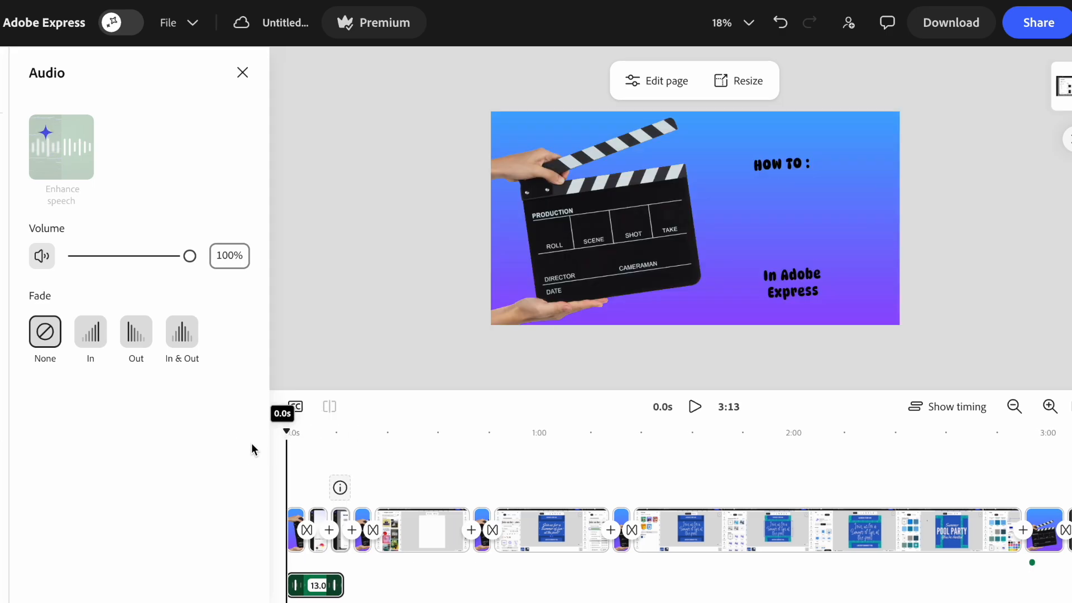
{"action": "left_click", "coordinate": [693, 407]}
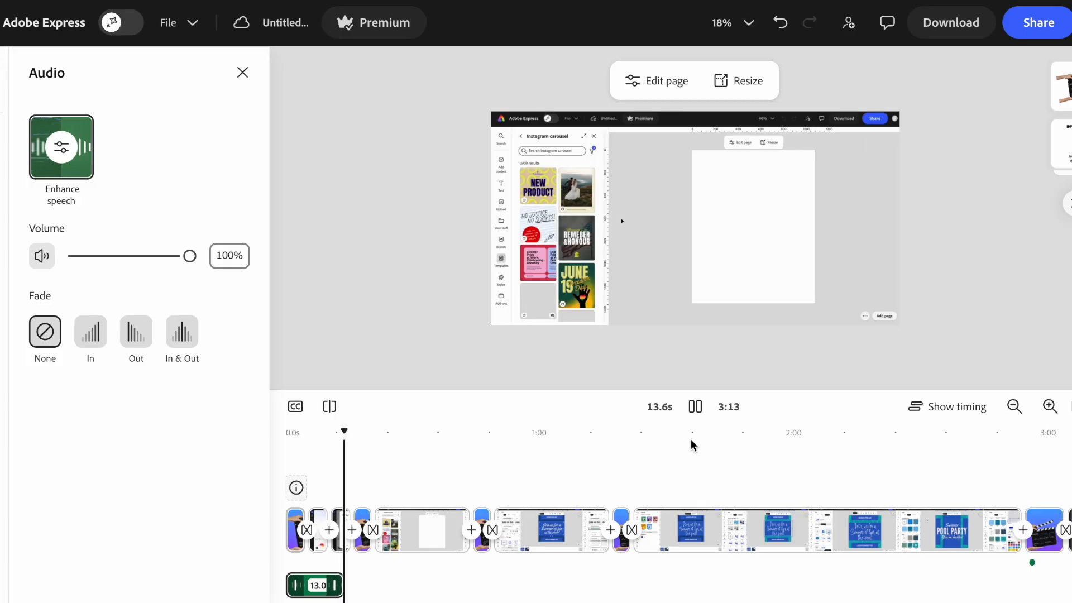
{"action": "left_click", "coordinate": [695, 406]}
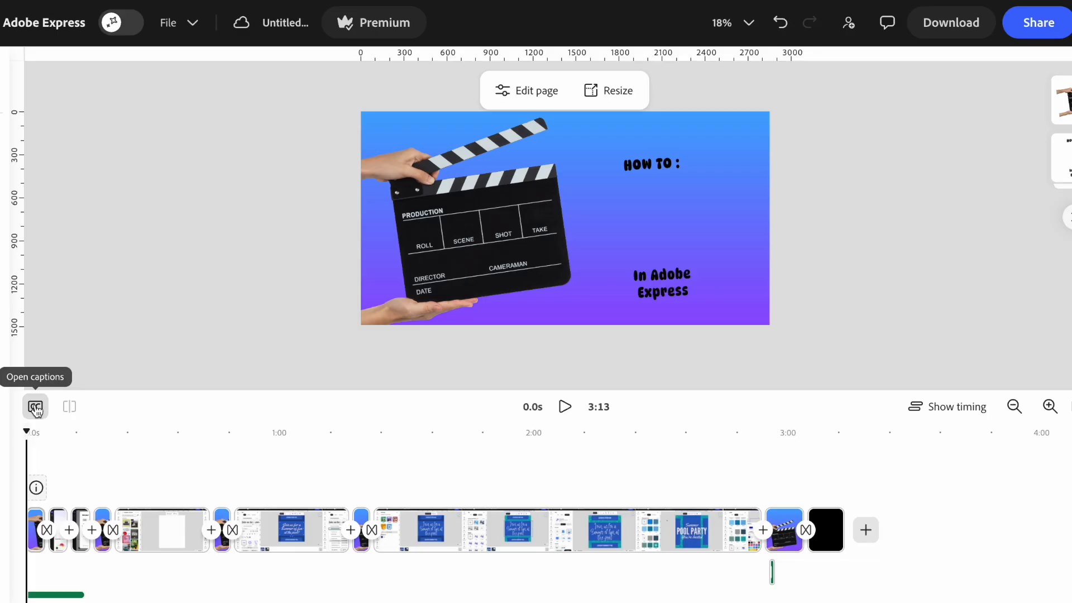
Generate captions in English (US) from all media sources.
{"action": "left_click", "coordinate": [134, 151]}
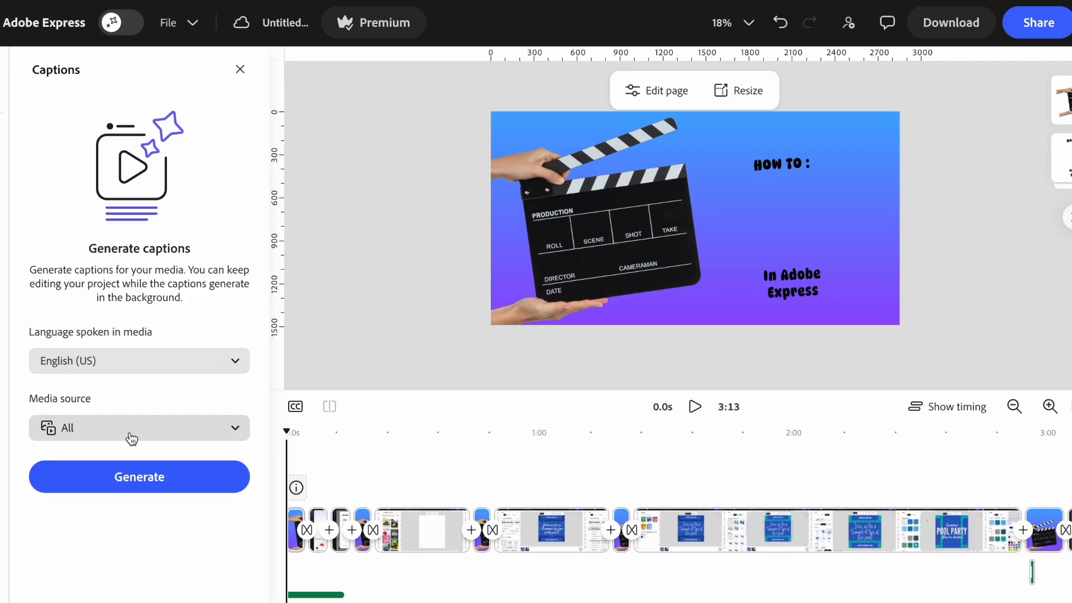
{"action": "left_click", "coordinate": [162, 477]}
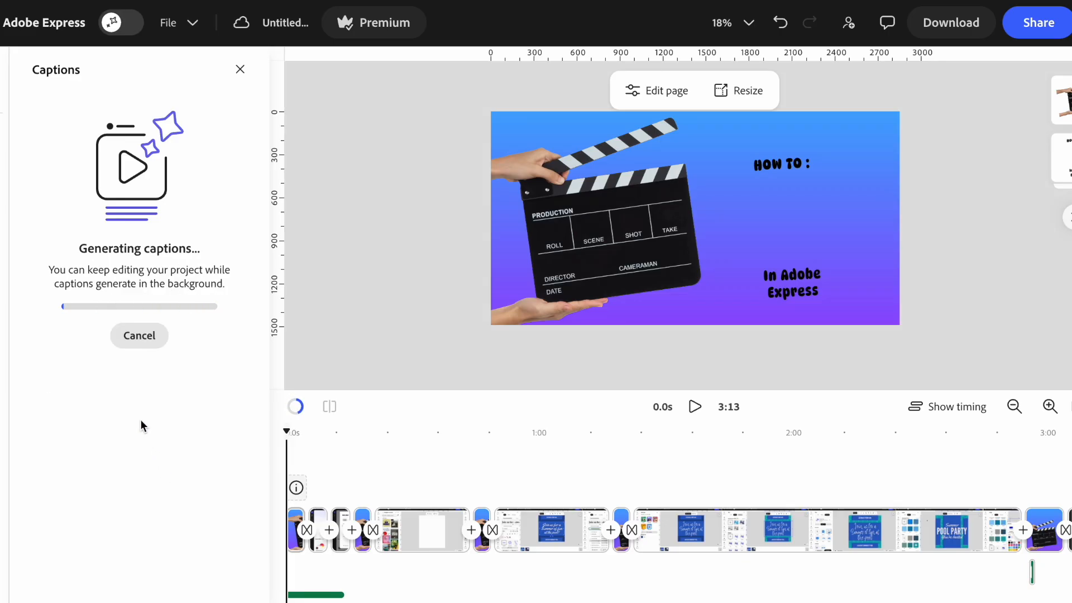
Play the opening scenes to review the generated captions and return the playhead to the start.
{"action": "left_click", "coordinate": [692, 409]}
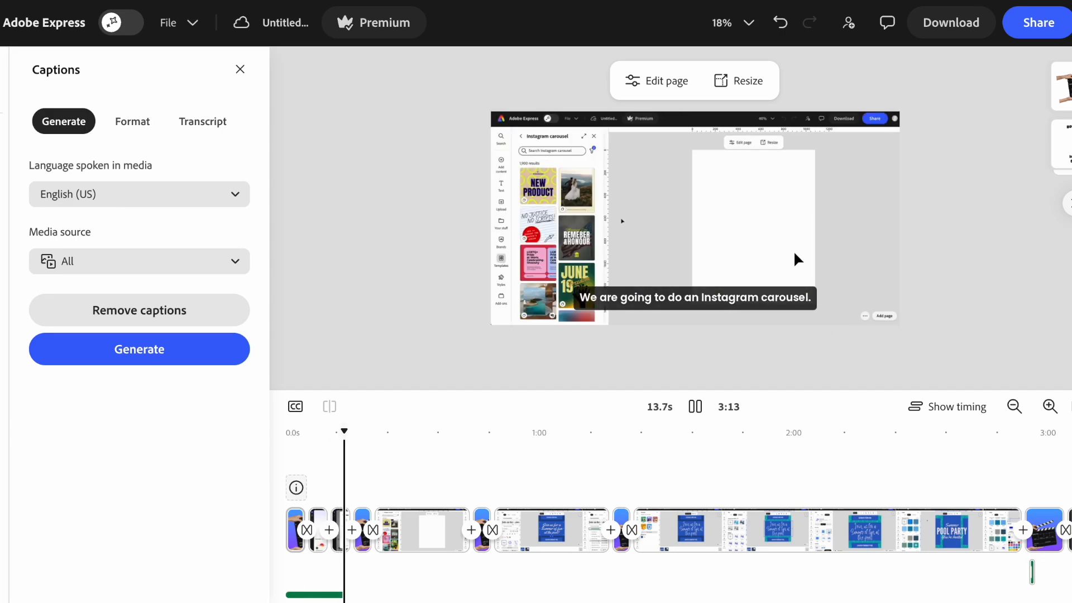
{"action": "left_click", "coordinate": [706, 201]}
{"action": "left_click_drag", "start_coordinate": [348, 433], "coordinate": [283, 450]}
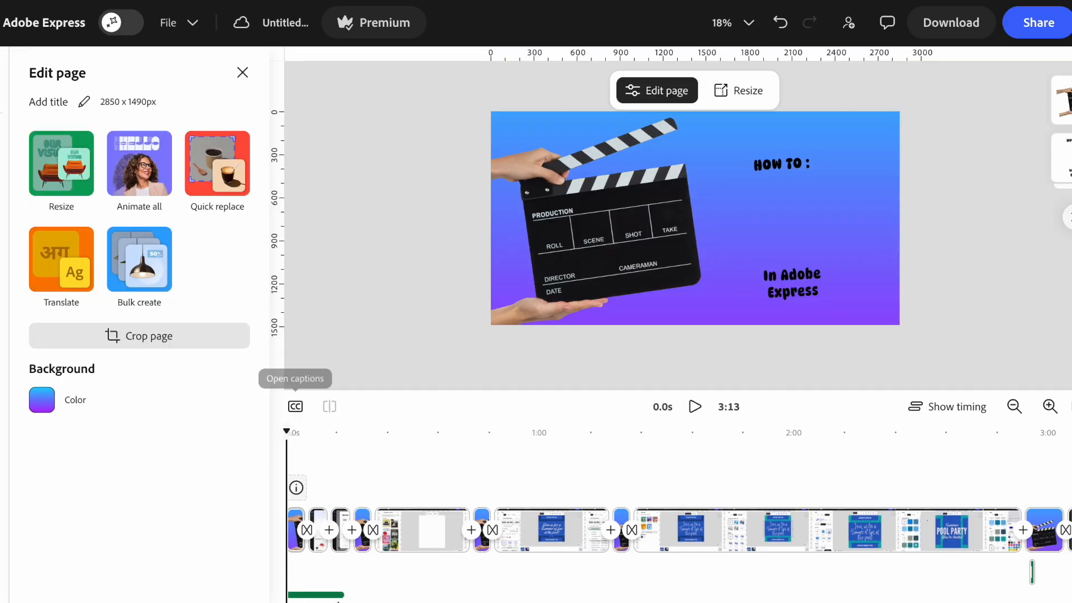
Try moving the "and ads templates." caption up the frame and back to the lower edge.
{"action": "left_click", "coordinate": [332, 590]}
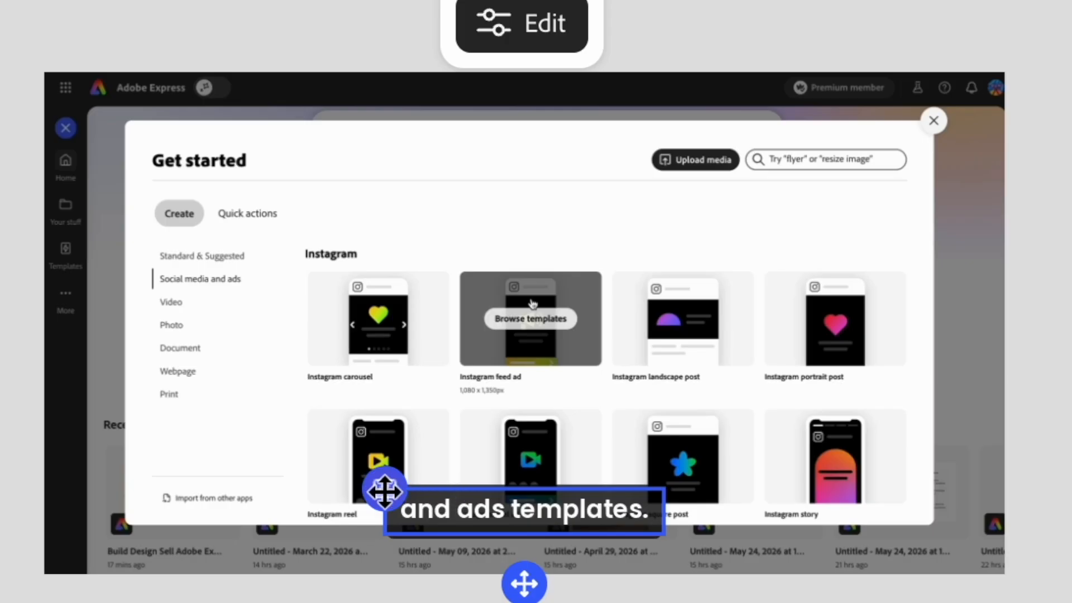
{"action": "left_click_drag", "start_coordinate": [635, 291], "coordinate": [642, 188]}
{"action": "left_click_drag", "start_coordinate": [401, 252], "coordinate": [377, 478]}
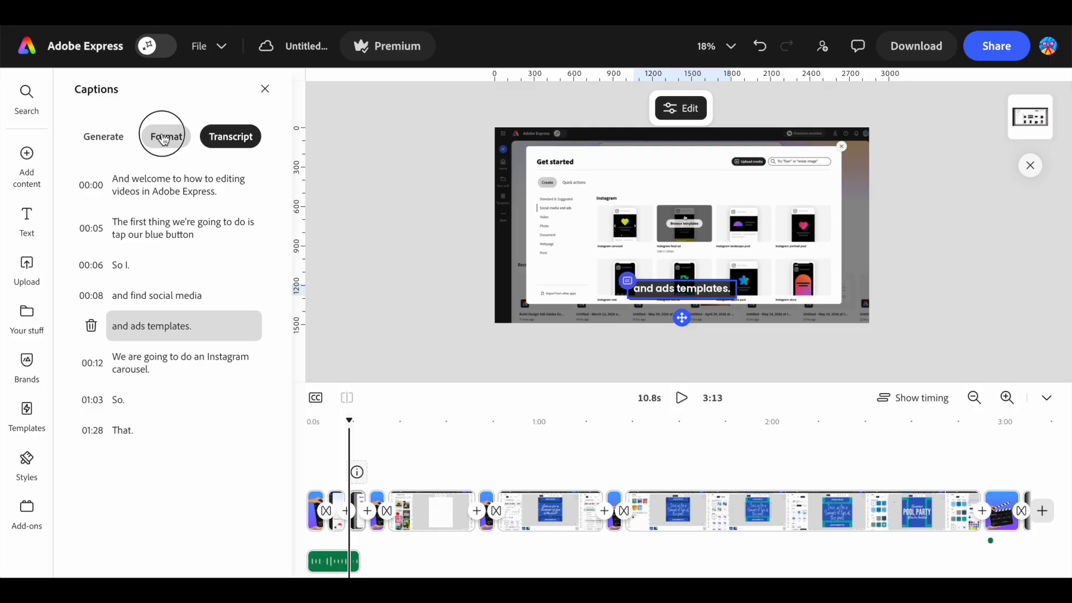
Apply the Blocks style to the captions and play the video from the start to check it.
{"action": "left_click", "coordinate": [164, 138]}
{"action": "left_click", "coordinate": [236, 215]}
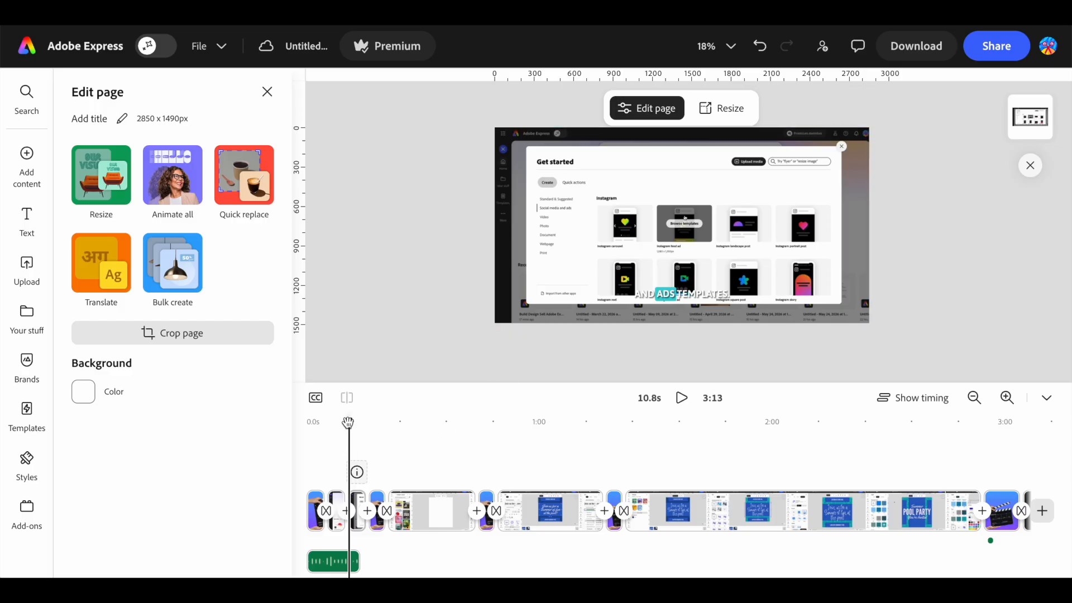
{"action": "left_click_drag", "start_coordinate": [347, 422], "coordinate": [298, 425]}
{"action": "left_click", "coordinate": [682, 398]}
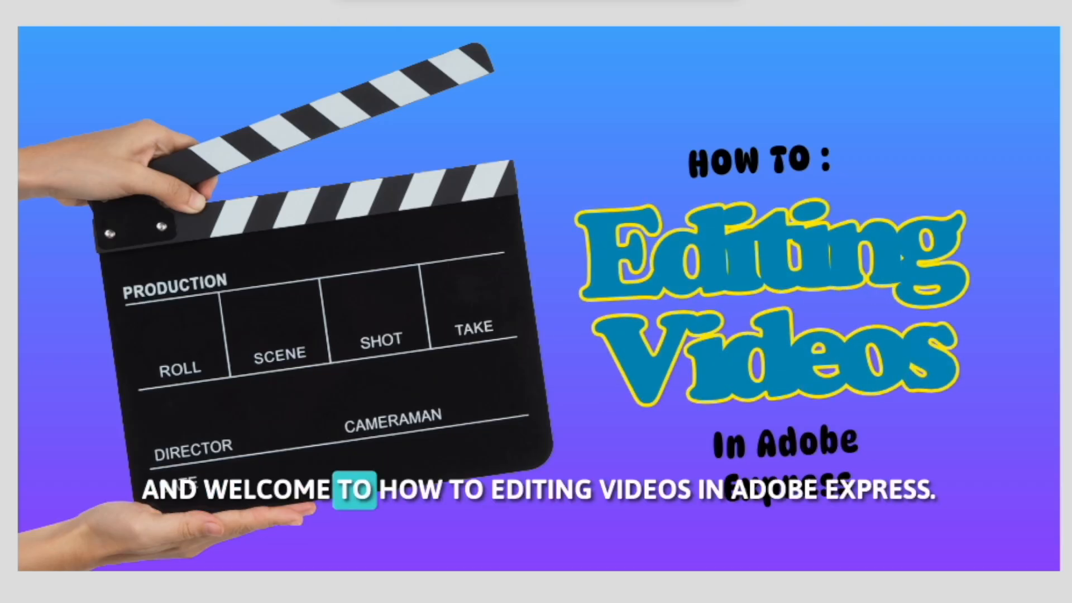
In the transcript's first caption, change "how to" to "How To:".
{"action": "left_click", "coordinate": [484, 491]}
{"action": "left_click", "coordinate": [481, 518]}
{"action": "left_click", "coordinate": [490, 490]}
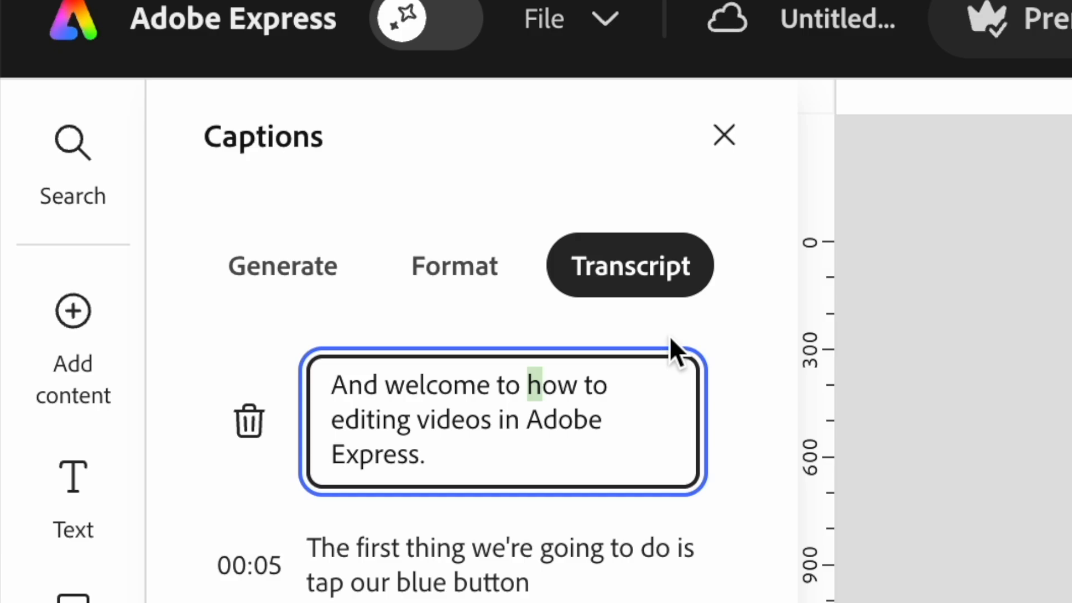
{"action": "type", "text": "H"}
{"action": "key", "text": "Right"}
{"action": "key", "text": "Right"}
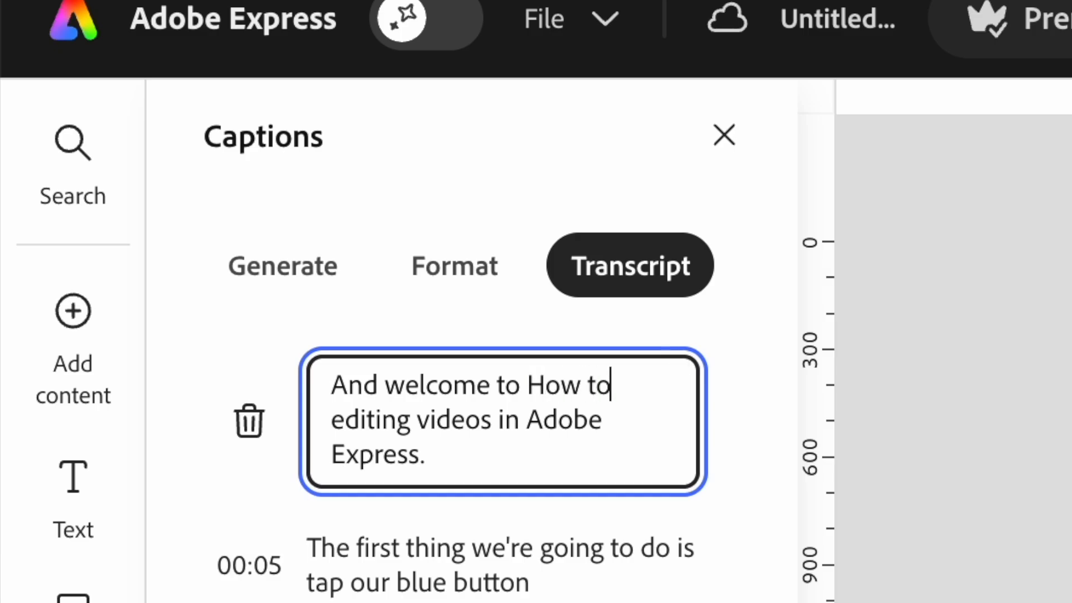
{"action": "key", "text": "BackSpace"}
{"action": "type", "text": "To:"}
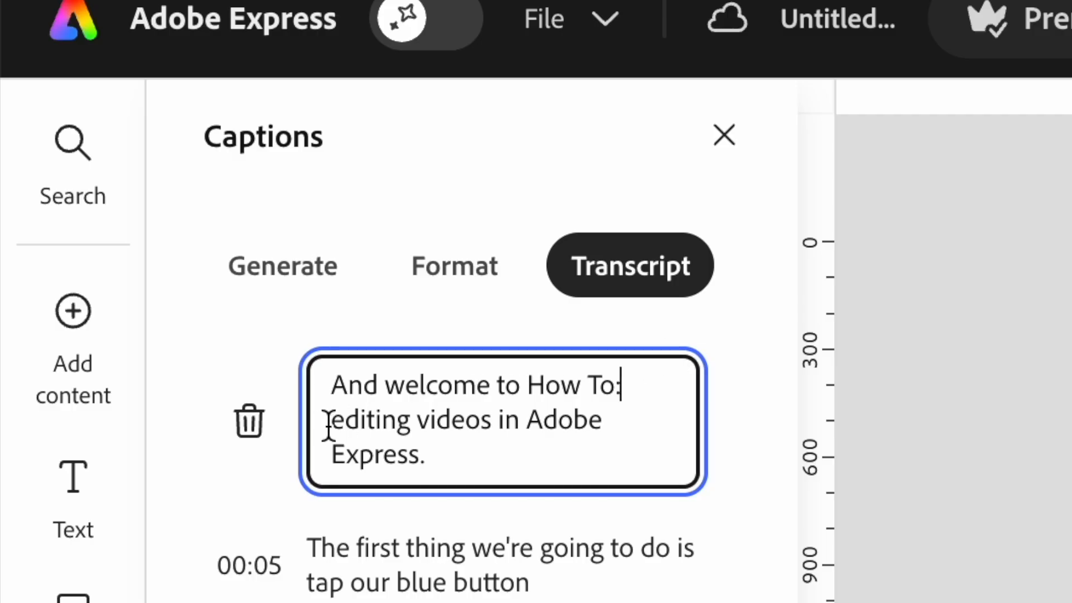
Capitalize "Editing" and "Videos" in the first caption of the transcript.
{"action": "left_click", "coordinate": [349, 429]}
{"action": "left_click_drag", "start_coordinate": [344, 434], "coordinate": [351, 431]}
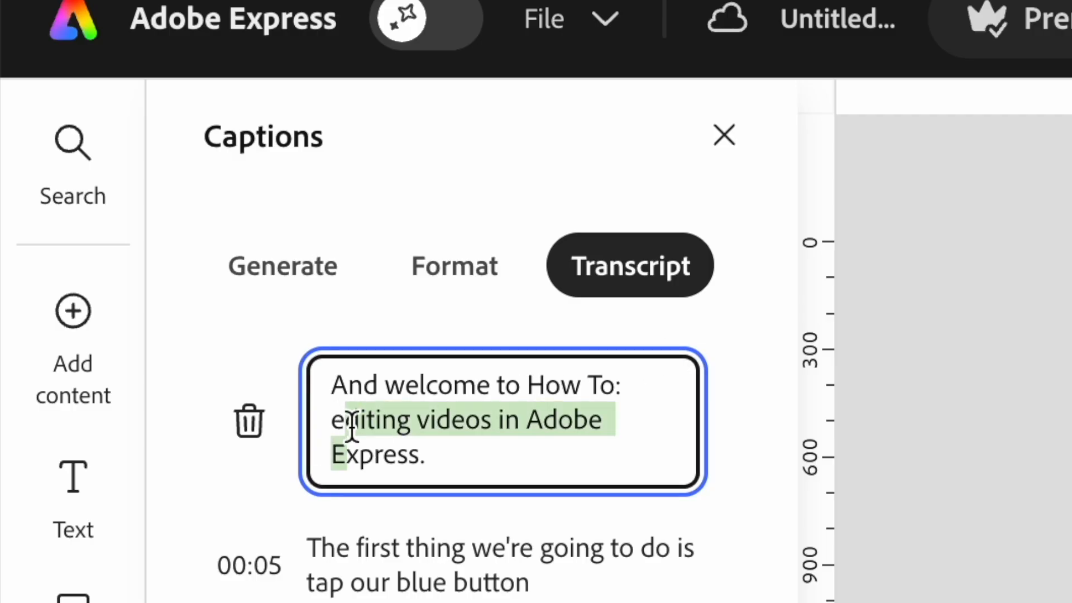
{"action": "left_click", "coordinate": [352, 427]}
{"action": "key", "text": "BackSpace"}
{"action": "type", "text": "E"}
{"action": "left_click", "coordinate": [425, 419]}
{"action": "key", "text": "BackSpace"}
{"action": "type", "text": "V"}
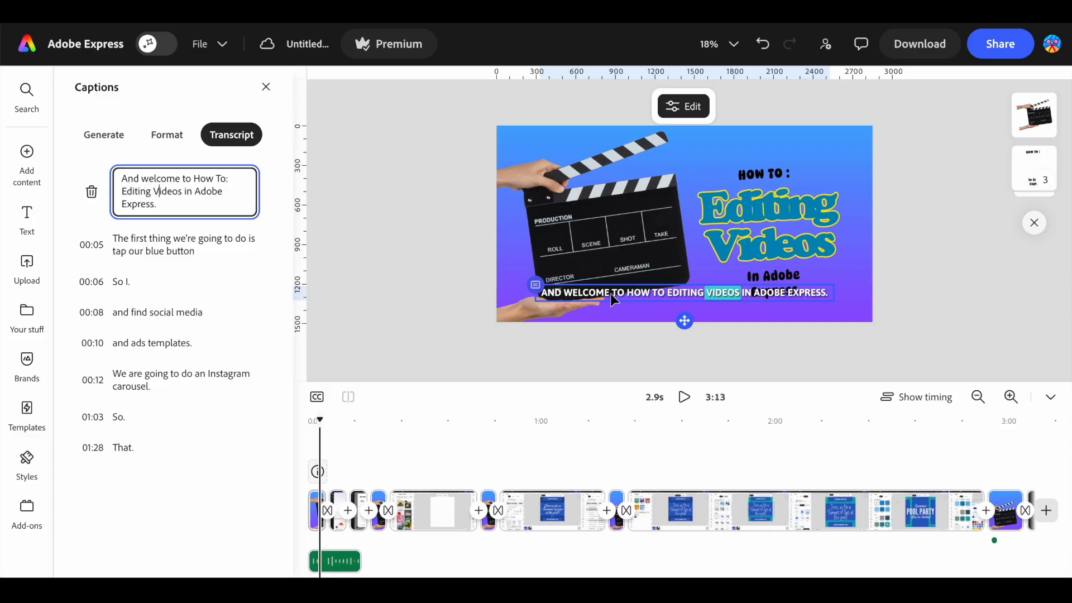
{"action": "key", "text": "Escape"}
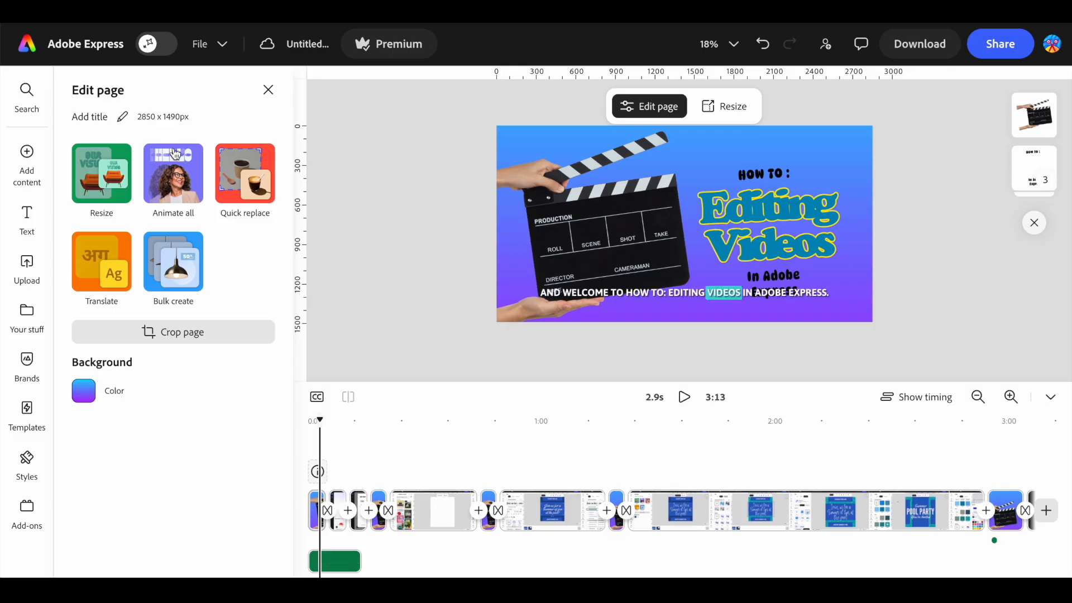
Set the Blocks captions' shape color to the blue sampled from the title lettering and the shadow color to yellow.
{"action": "left_click", "coordinate": [551, 287]}
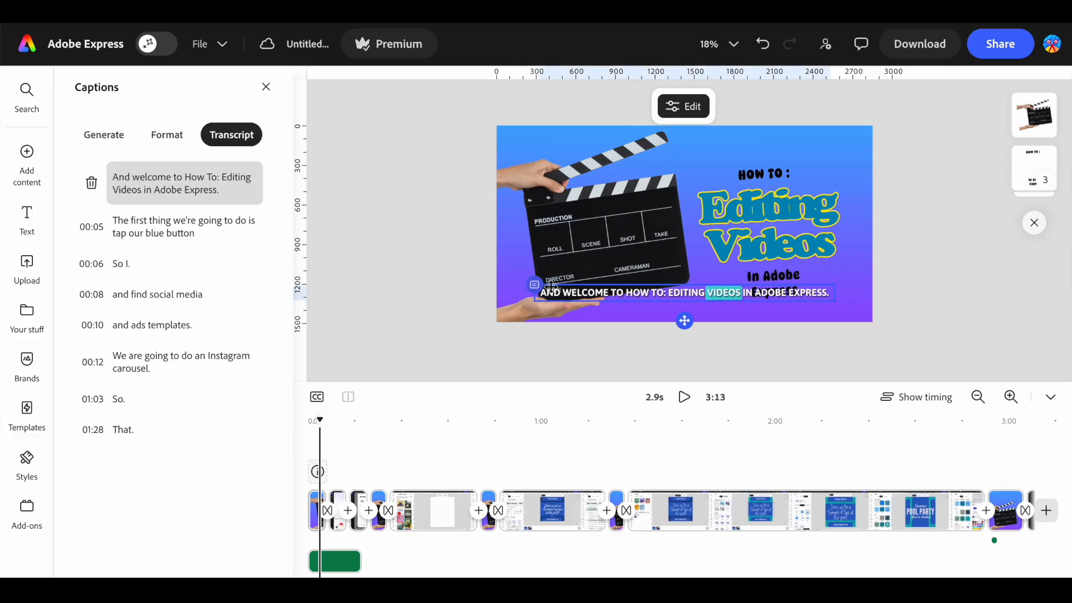
{"action": "left_click", "coordinate": [162, 137]}
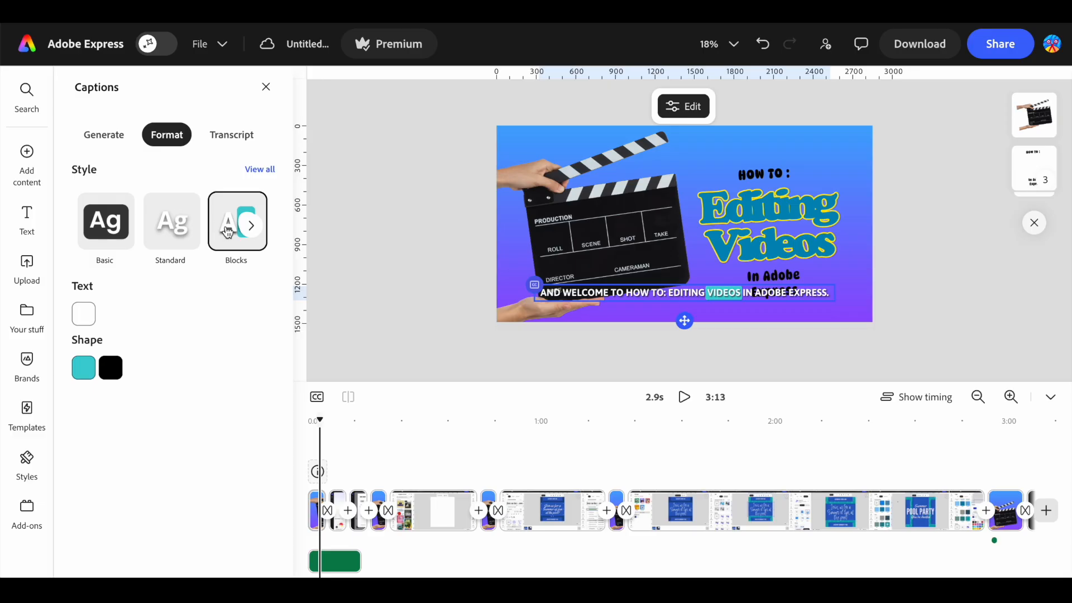
{"action": "left_click", "coordinate": [86, 369]}
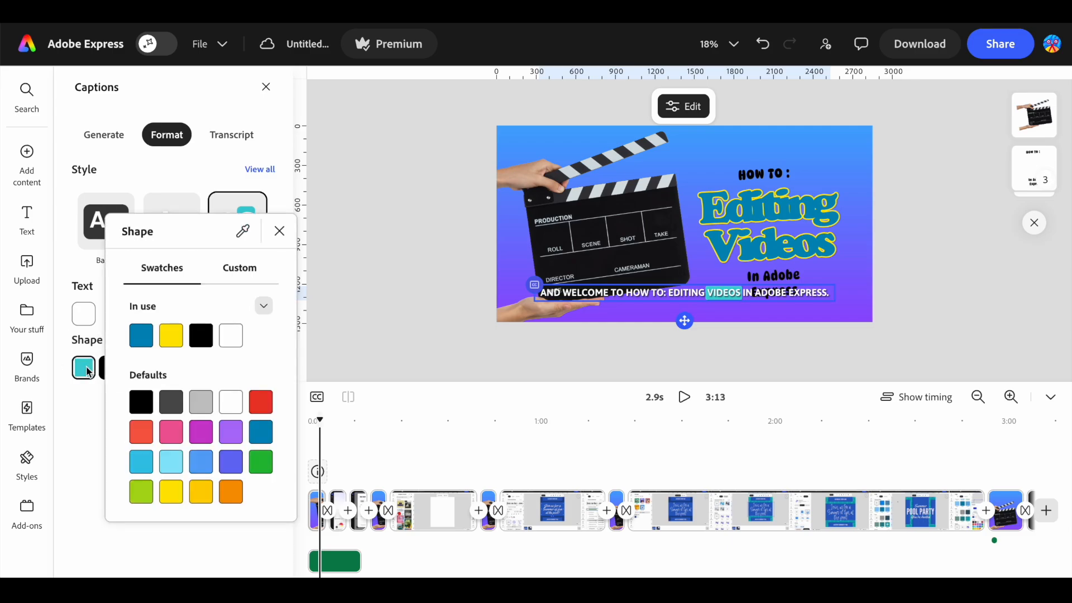
{"action": "left_click", "coordinate": [242, 230]}
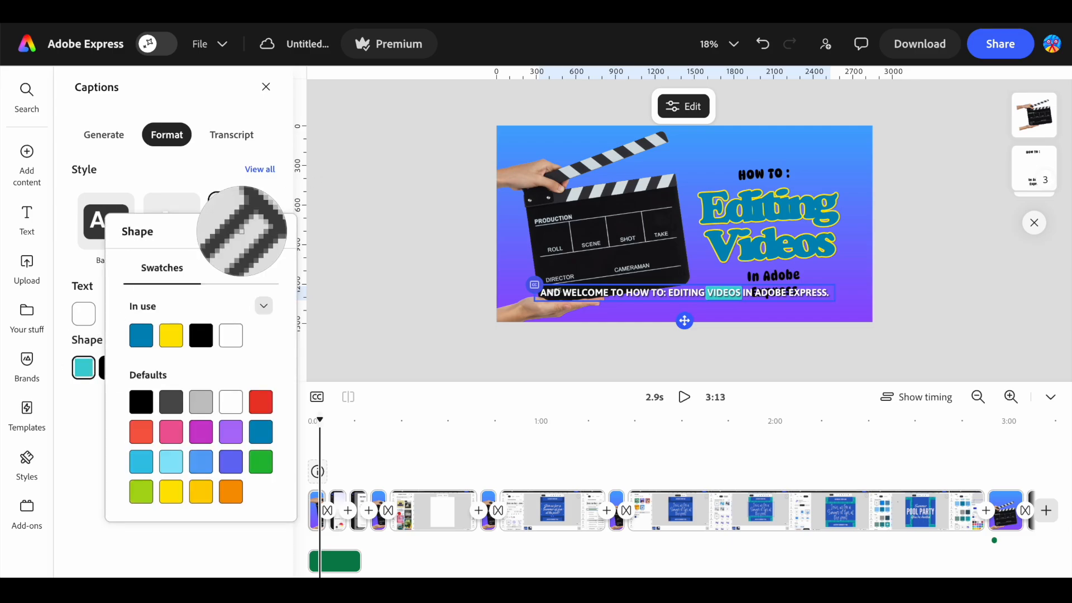
{"action": "left_click", "coordinate": [732, 202]}
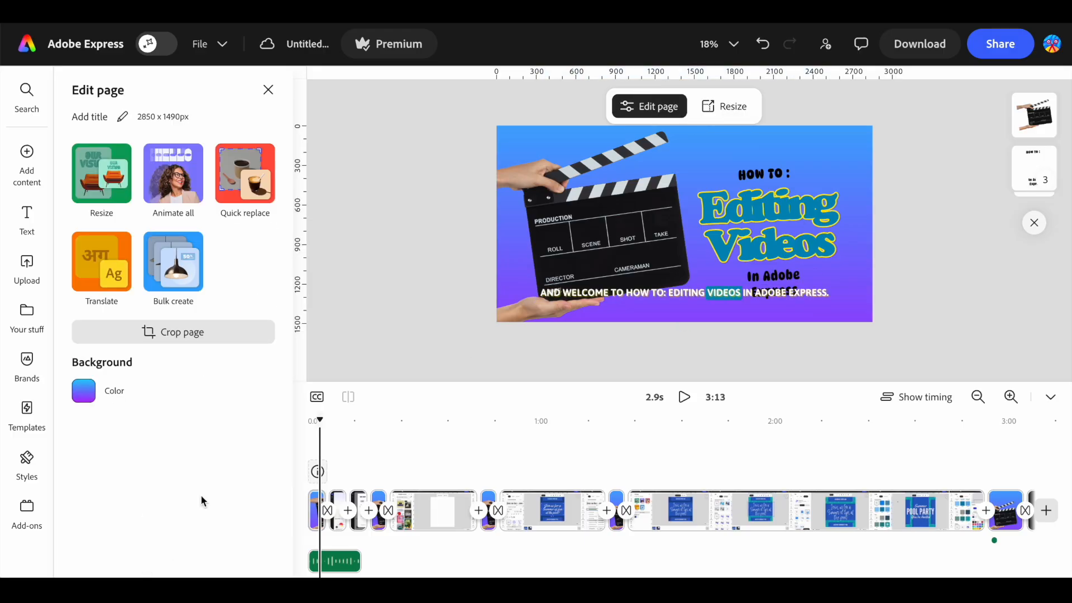
Check the captions' format colors and play the video to review the recolored captions.
{"action": "left_click", "coordinate": [804, 292]}
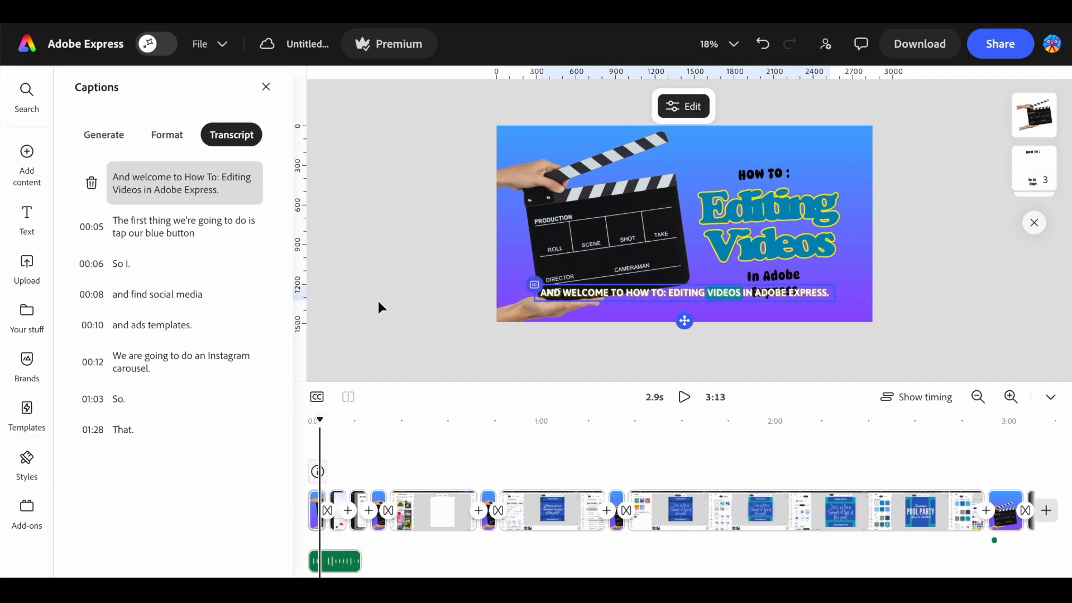
{"action": "left_click", "coordinate": [166, 135]}
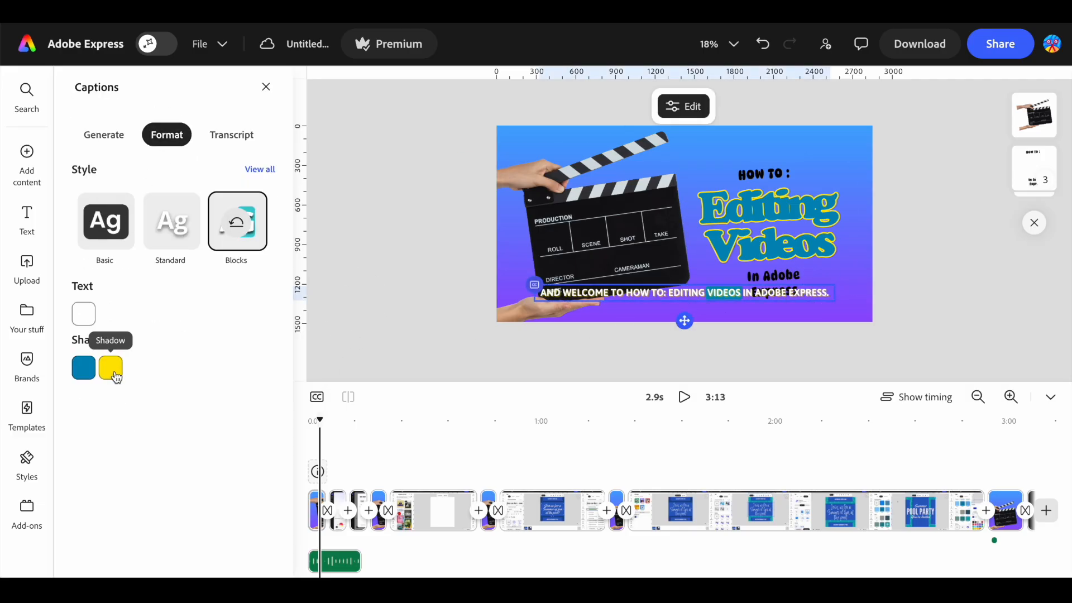
{"action": "left_click", "coordinate": [376, 299]}
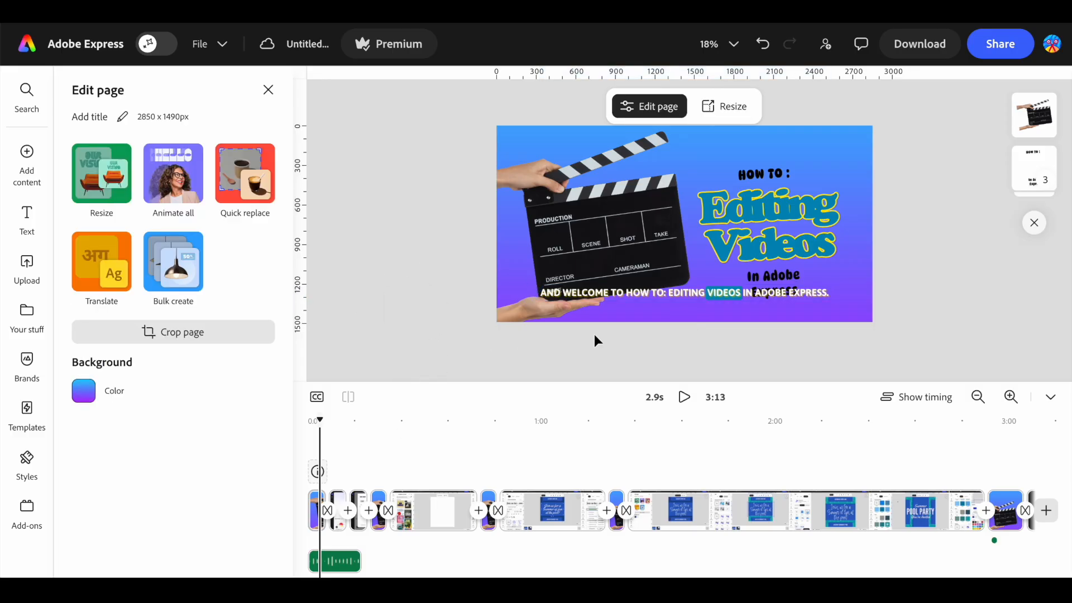
{"action": "left_click", "coordinate": [682, 396]}
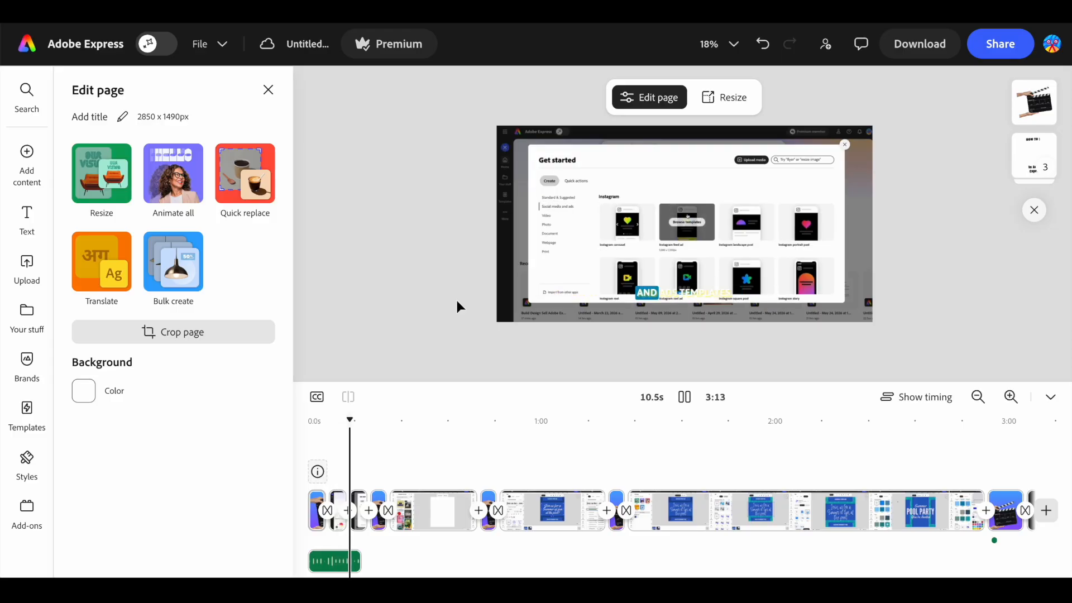
{"action": "left_click", "coordinate": [684, 397]}
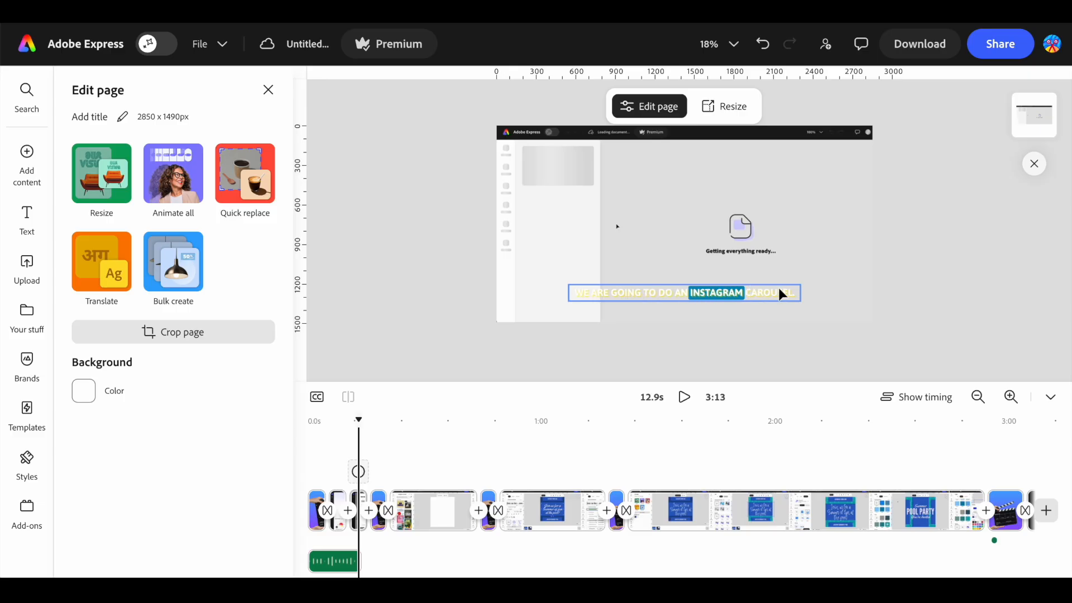
Try the captions near the top of the frame, play the title scene, and reposition them along the lower edge below "In Adobe Express".
{"action": "left_click_drag", "start_coordinate": [709, 292], "coordinate": [709, 166]}
{"action": "left_click_drag", "start_coordinate": [359, 441], "coordinate": [309, 433]}
{"action": "left_click", "coordinate": [680, 400]}
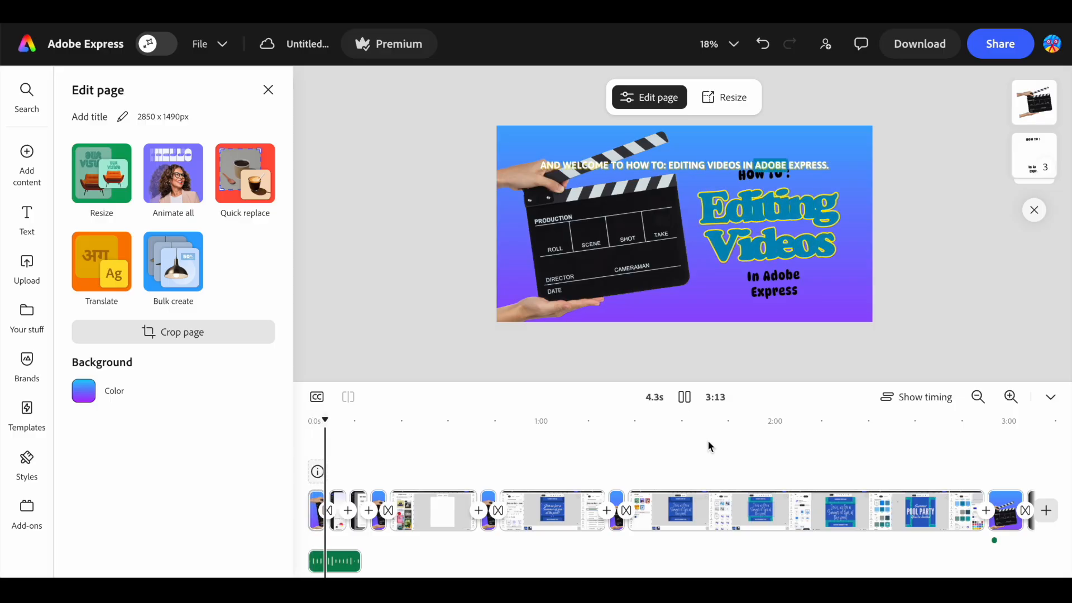
{"action": "left_click", "coordinate": [687, 300]}
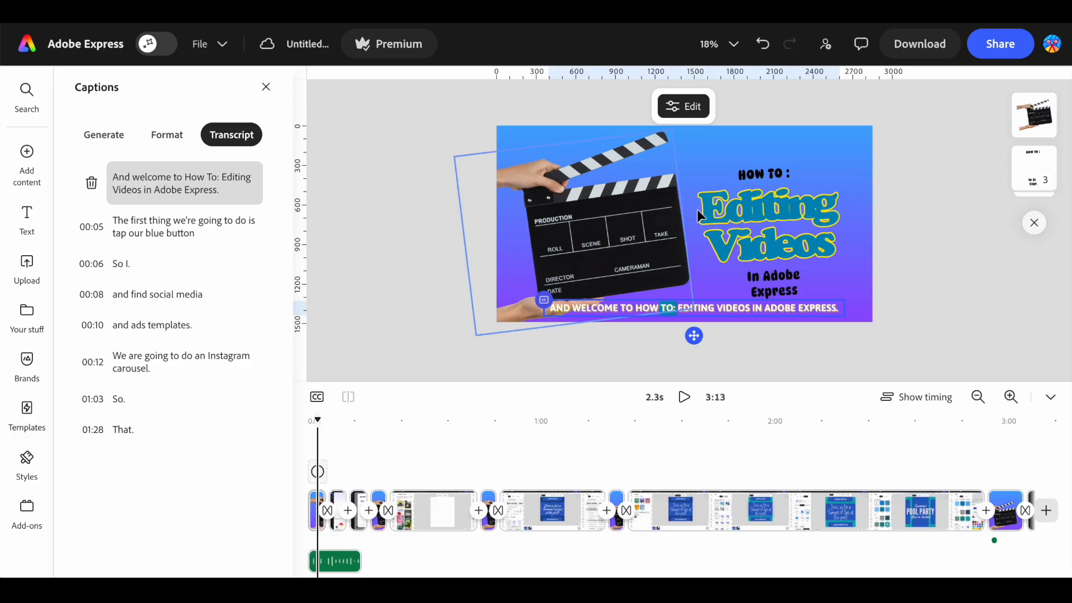
Collapse the timeline and review the download settings for file format and video resolution.
{"action": "left_click", "coordinate": [1052, 396]}
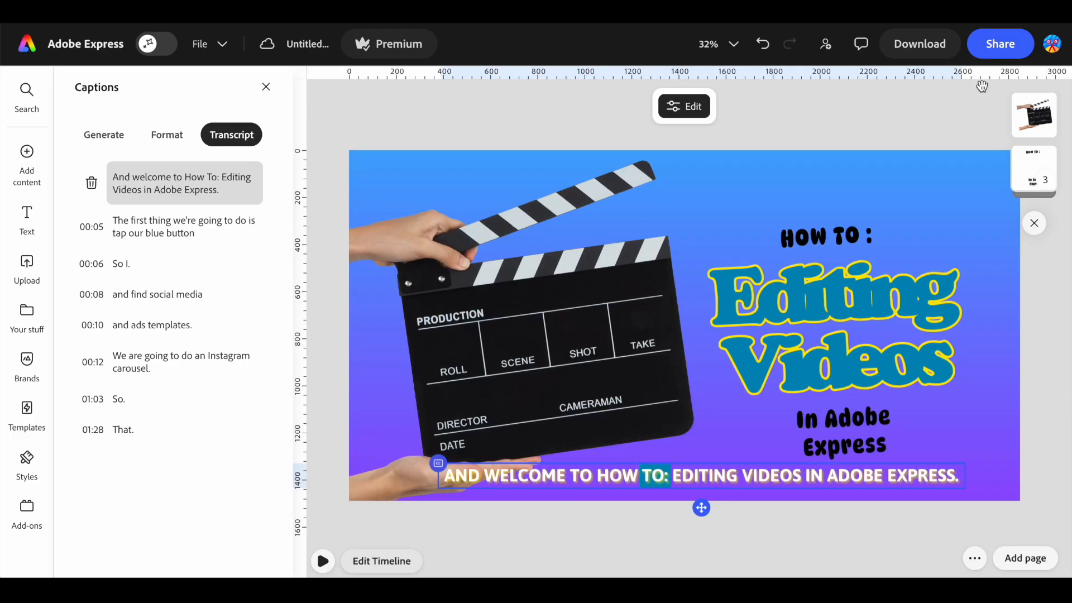
{"action": "left_click", "coordinate": [946, 47]}
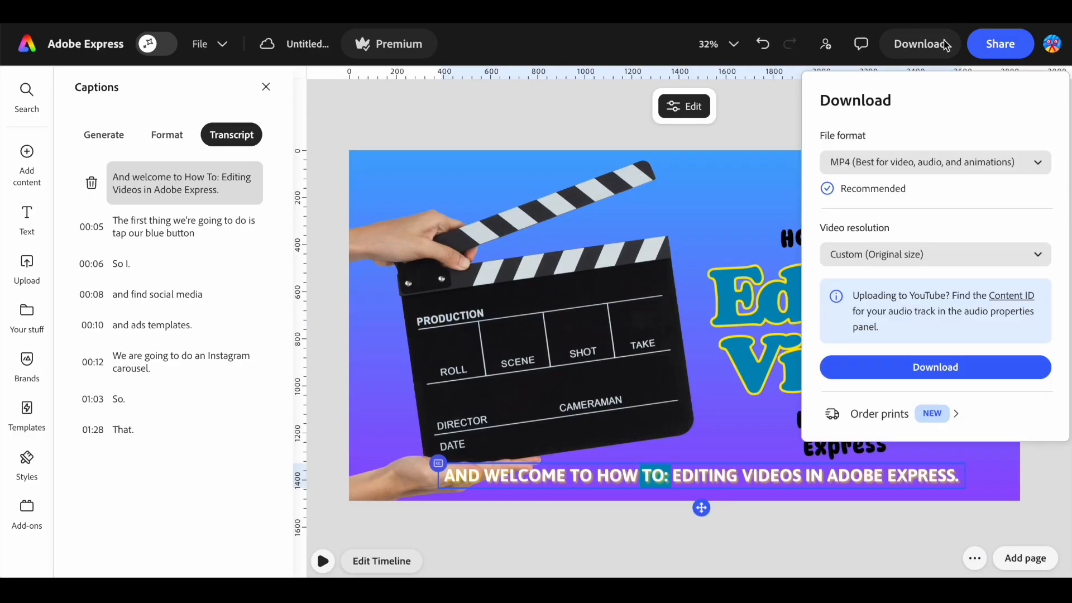
{"action": "left_click", "coordinate": [538, 109]}
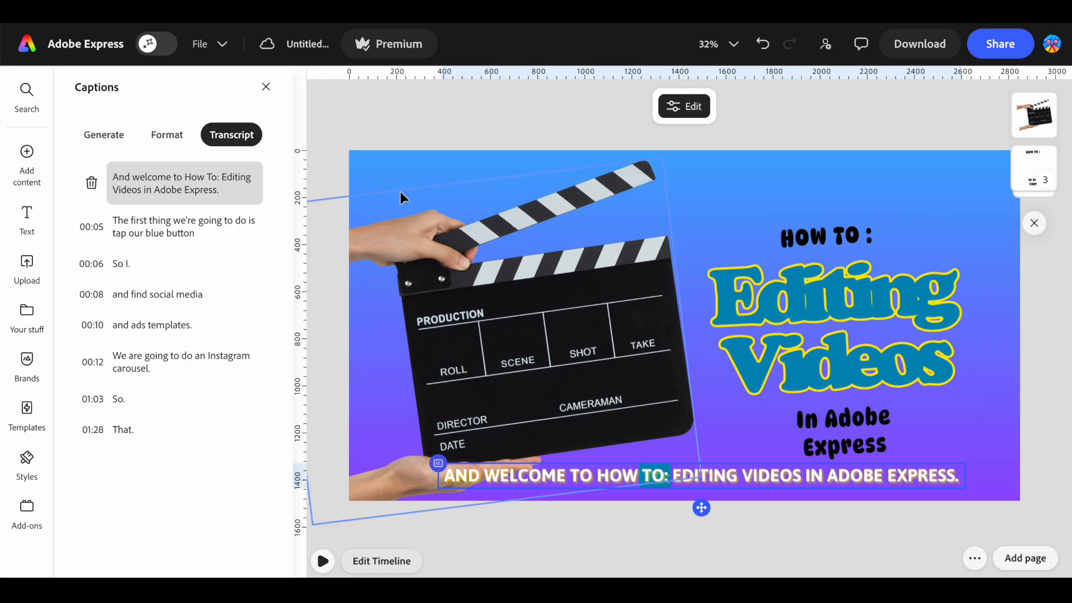